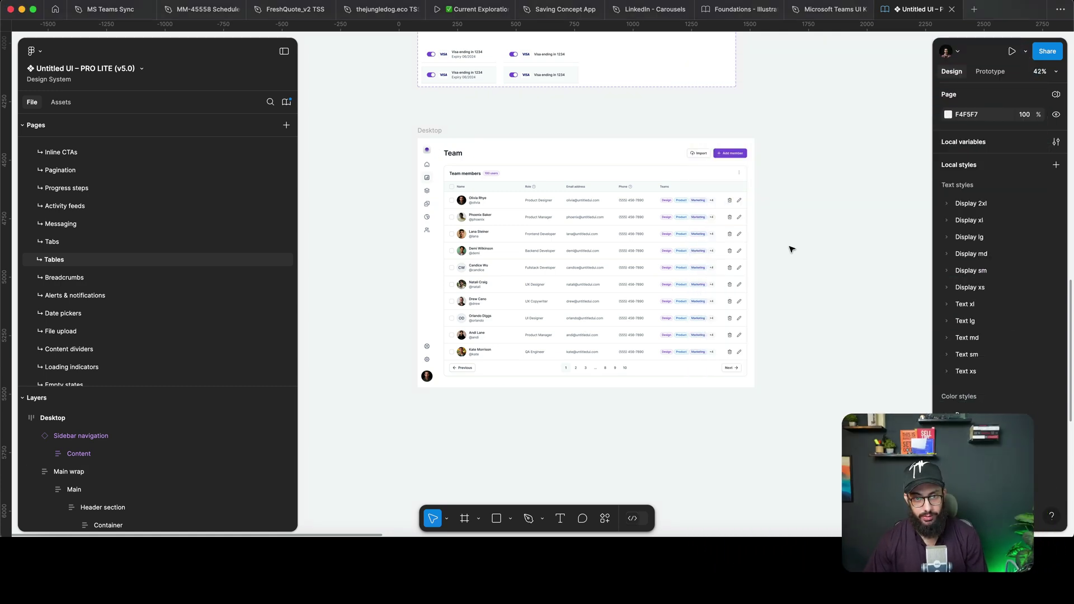
Drill through the nested frames to select the table's Name column.
{"action": "scroll", "coordinate": [485, 236], "scroll_direction": "up", "scroll_amount": 2}
{"action": "scroll", "coordinate": [546, 213], "scroll_direction": "up", "scroll_amount": 2}
{"action": "scroll", "coordinate": [546, 213], "scroll_direction": "down", "scroll_amount": 1}
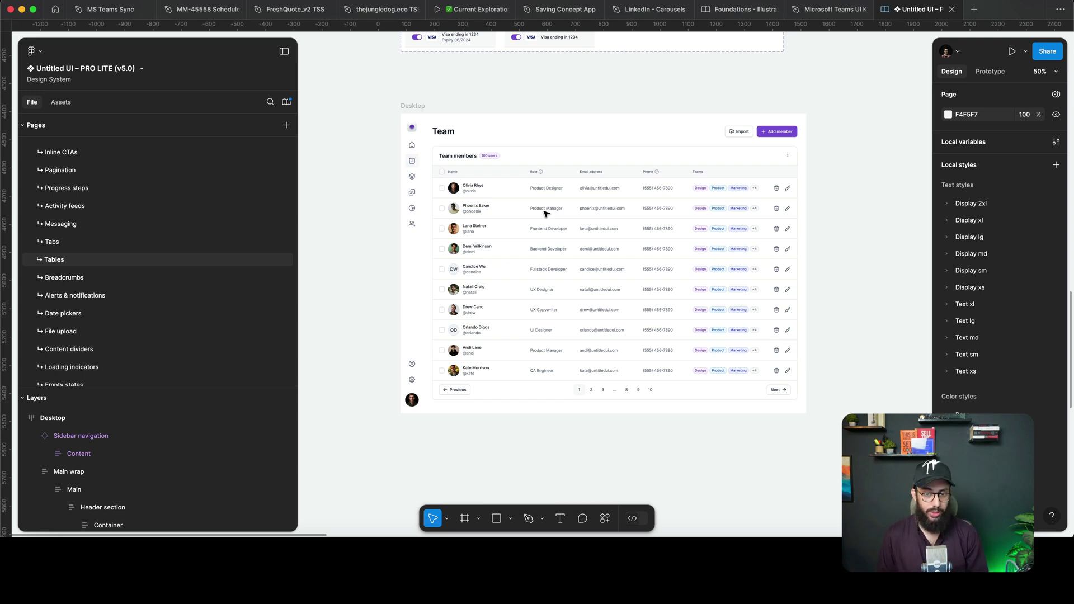
{"action": "scroll", "coordinate": [543, 216], "scroll_direction": "up", "scroll_amount": 3}
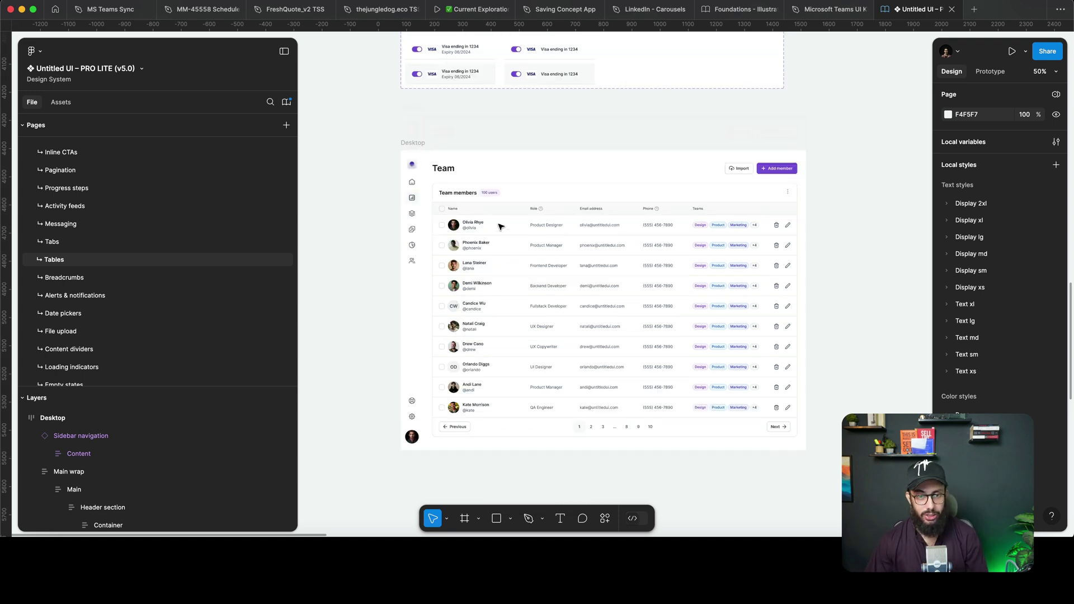
{"action": "left_click", "coordinate": [501, 225]}
{"action": "scroll", "coordinate": [499, 227], "scroll_direction": "down", "scroll_amount": 4}
{"action": "double_click", "coordinate": [497, 228]}
{"action": "double_click", "coordinate": [496, 227]}
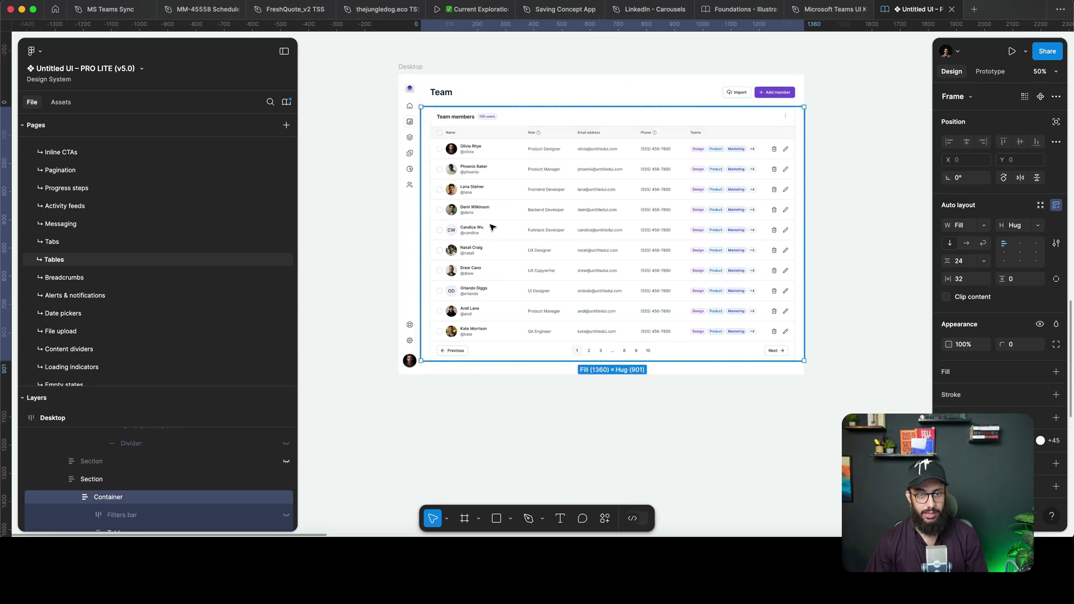
{"action": "double_click", "coordinate": [494, 227]}
{"action": "double_click", "coordinate": [492, 226]}
{"action": "scroll", "coordinate": [491, 225], "scroll_direction": "up", "scroll_amount": 3}
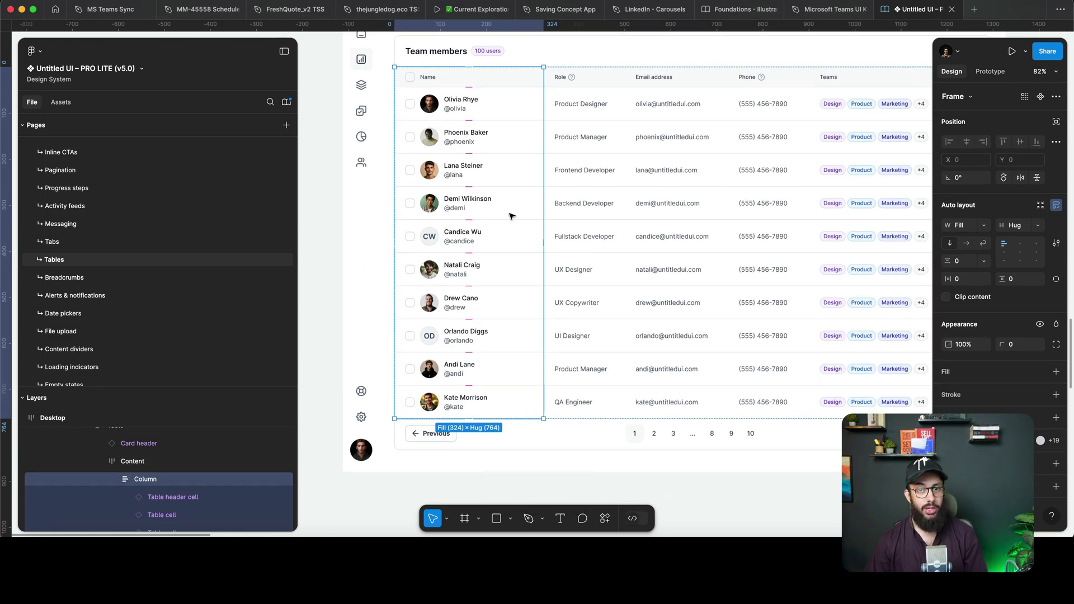
Hide the Role column with ⌘⇧H, then undo the hide.
{"action": "left_click", "coordinate": [562, 199]}
{"action": "scroll", "coordinate": [562, 199], "scroll_direction": "right", "scroll_amount": 1}
{"action": "left_click", "coordinate": [515, 192]}
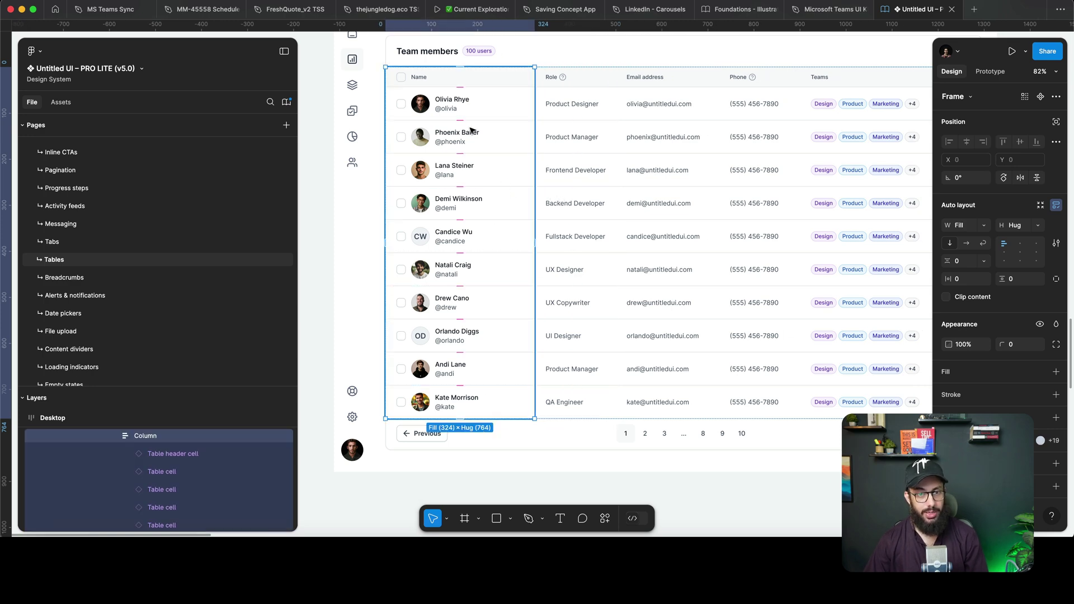
{"action": "scroll", "coordinate": [471, 134], "scroll_direction": "down", "scroll_amount": 3}
{"action": "scroll", "coordinate": [471, 118], "scroll_direction": "up", "scroll_amount": 3}
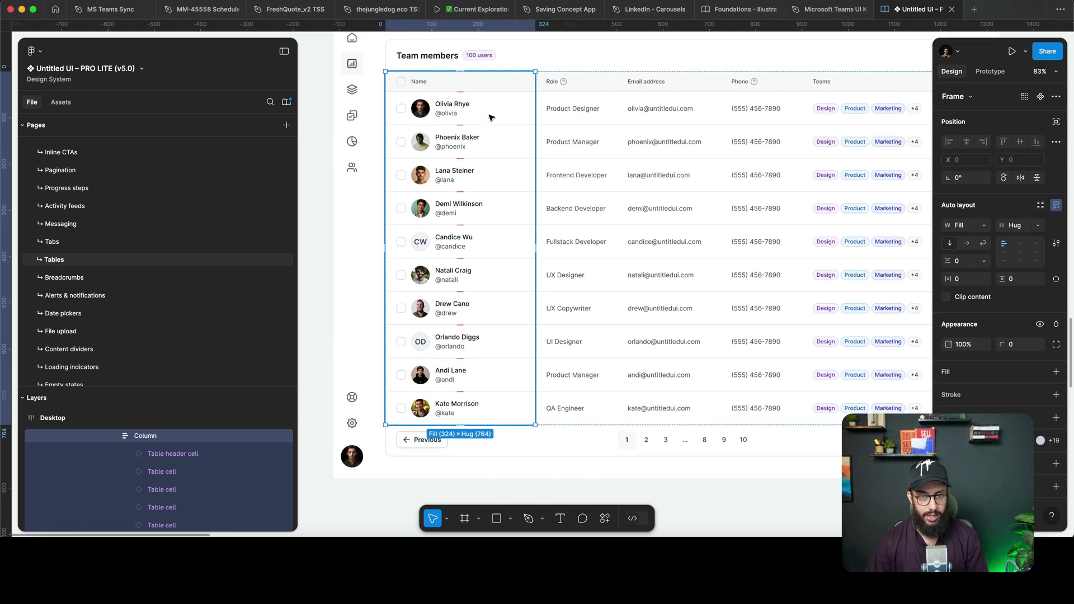
{"action": "key", "text": "Tab"}
{"action": "key", "text": "shift+super+h"}
{"action": "scroll", "coordinate": [599, 123], "scroll_direction": "right", "scroll_amount": 2}
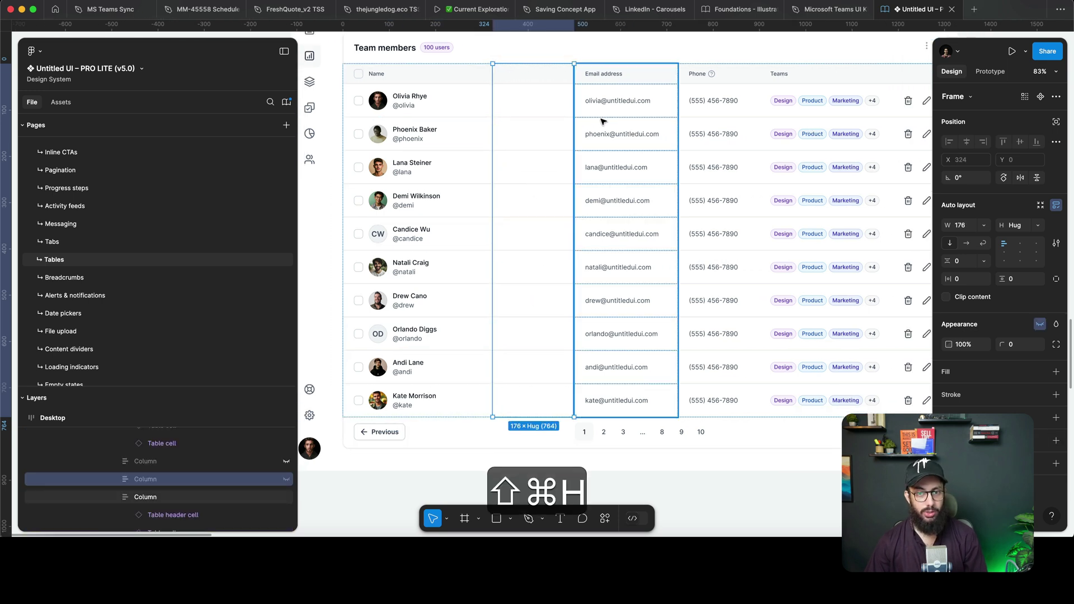
{"action": "key", "text": "Tab"}
{"action": "key", "text": "super+z"}
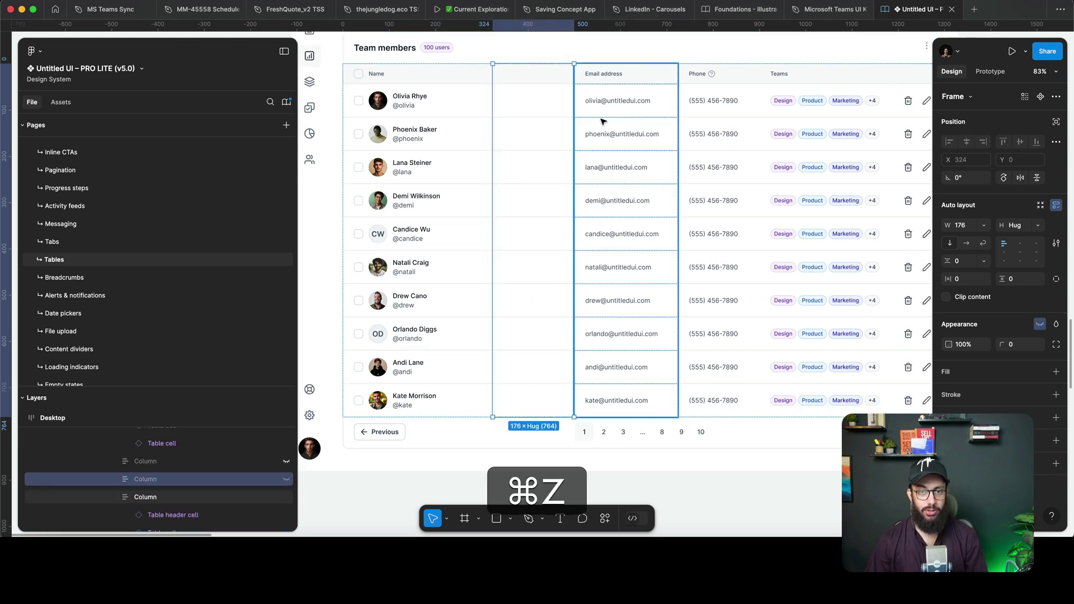
Switch all ten Role cells to the toggle-only cell style.
{"action": "left_click", "coordinate": [541, 113]}
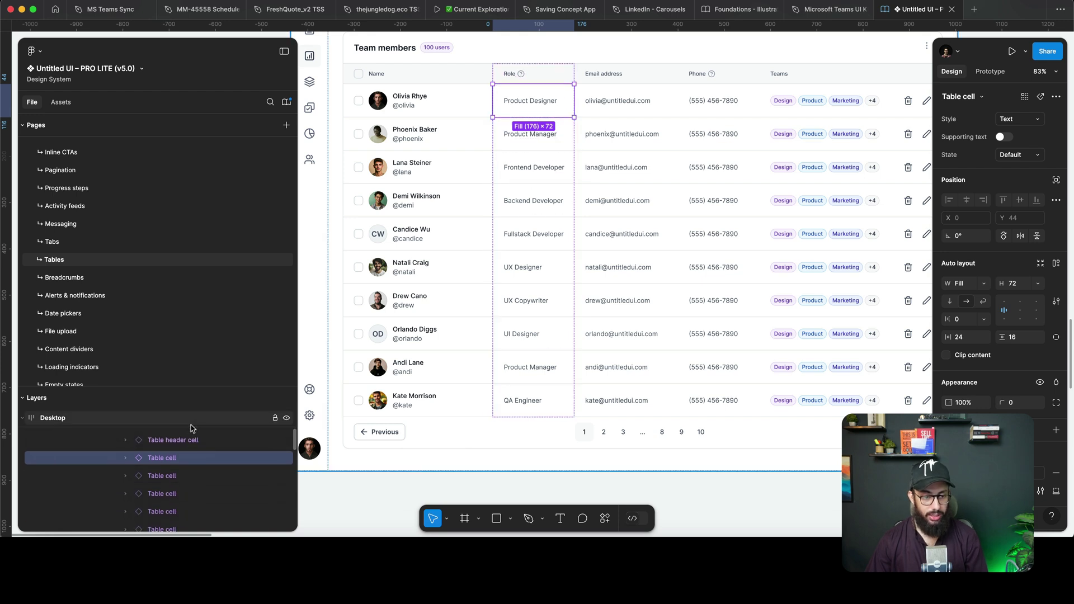
{"action": "left_click_drag", "start_coordinate": [179, 386], "coordinate": [179, 254]}
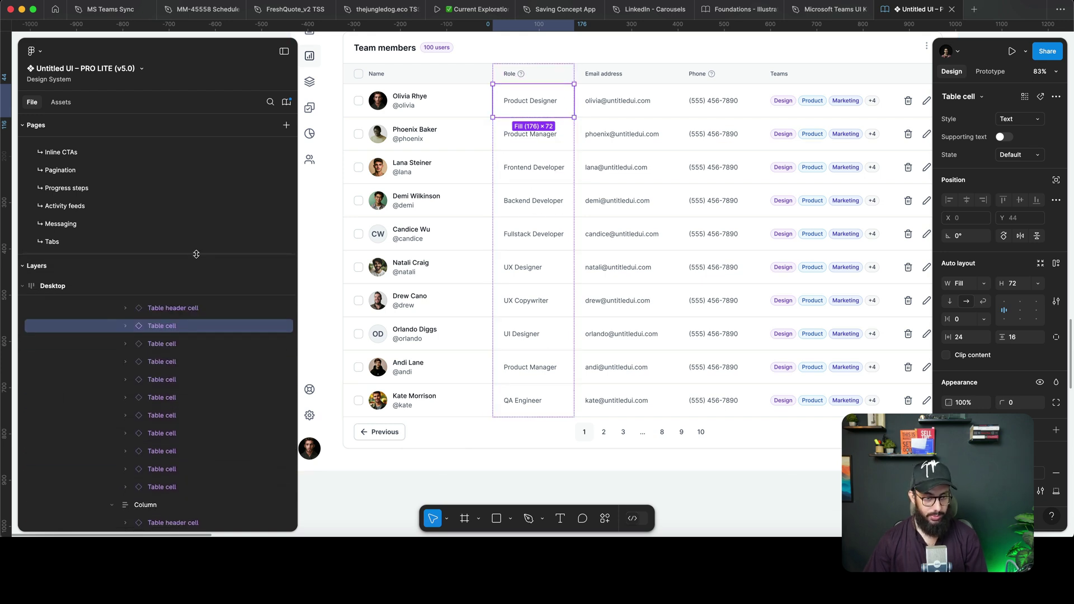
{"action": "left_click", "coordinate": [162, 487], "text": "shift"}
{"action": "left_click", "coordinate": [1034, 124]}
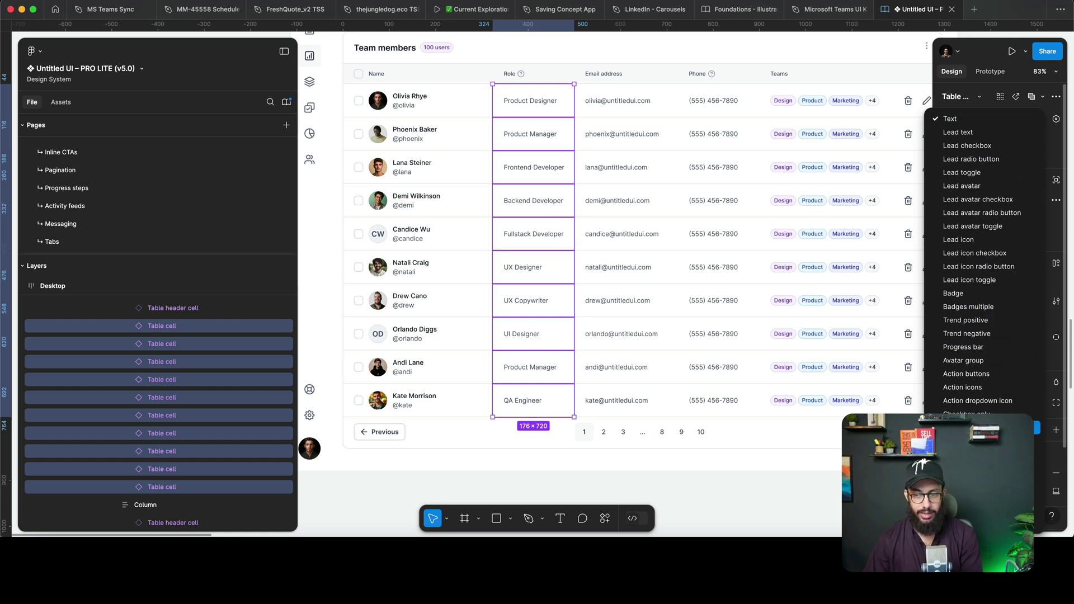
{"action": "left_click", "coordinate": [974, 442]}
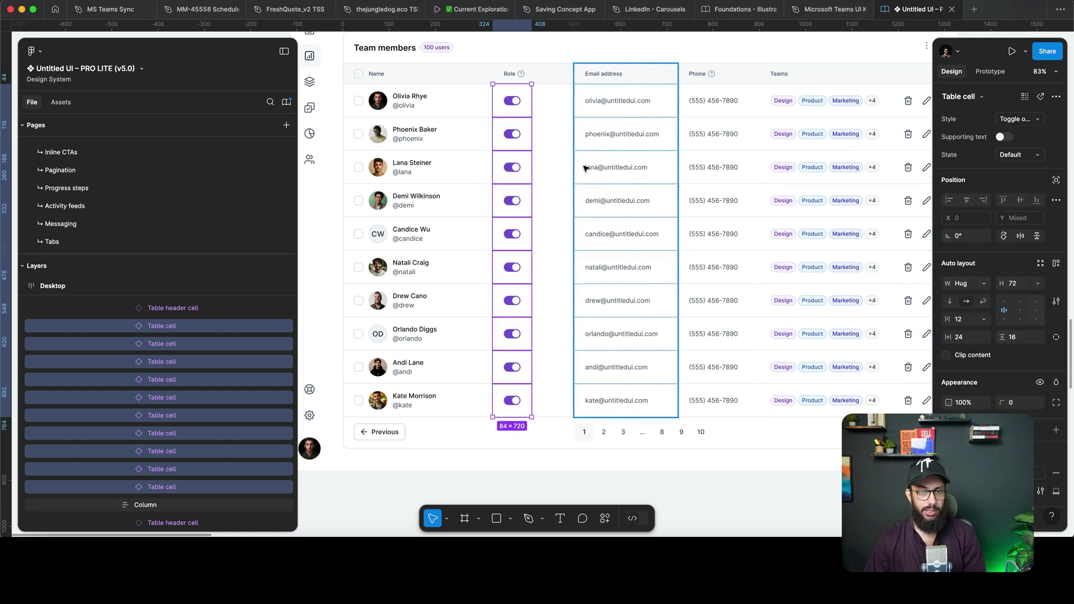
Retype the Role header as 'C', then undo until the Role column is restored.
{"action": "double_click", "coordinate": [509, 73], "text": "super"}
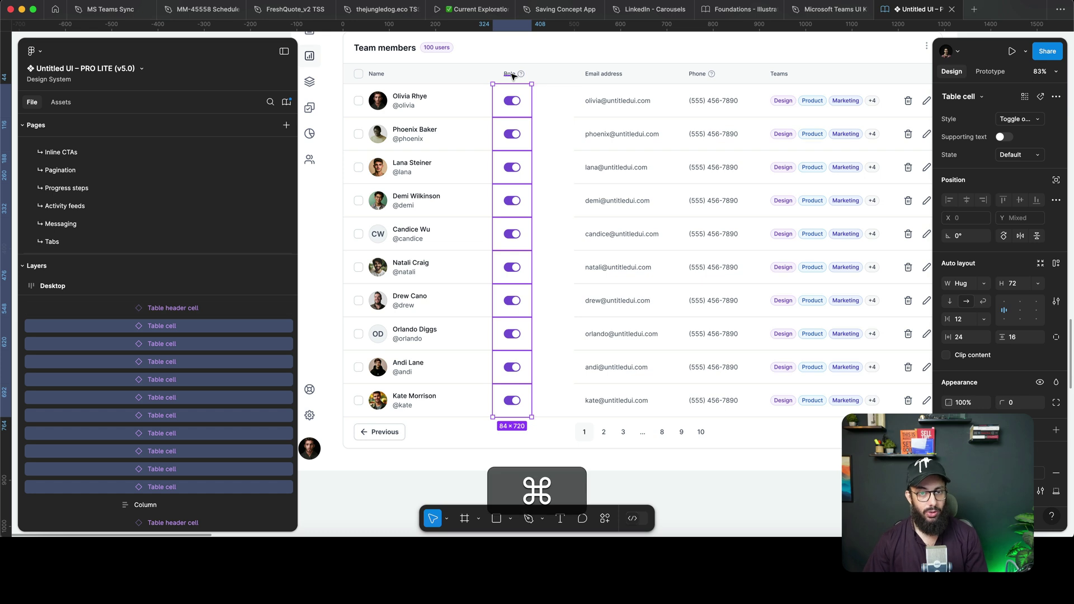
{"action": "type", "text": "C"}
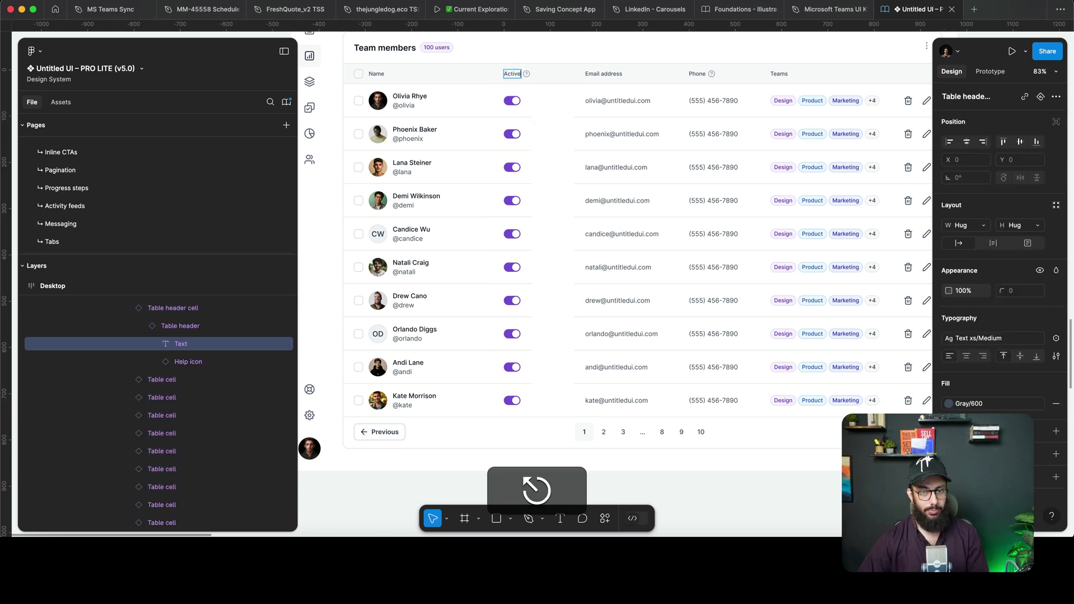
{"action": "left_click", "coordinate": [683, 102]}
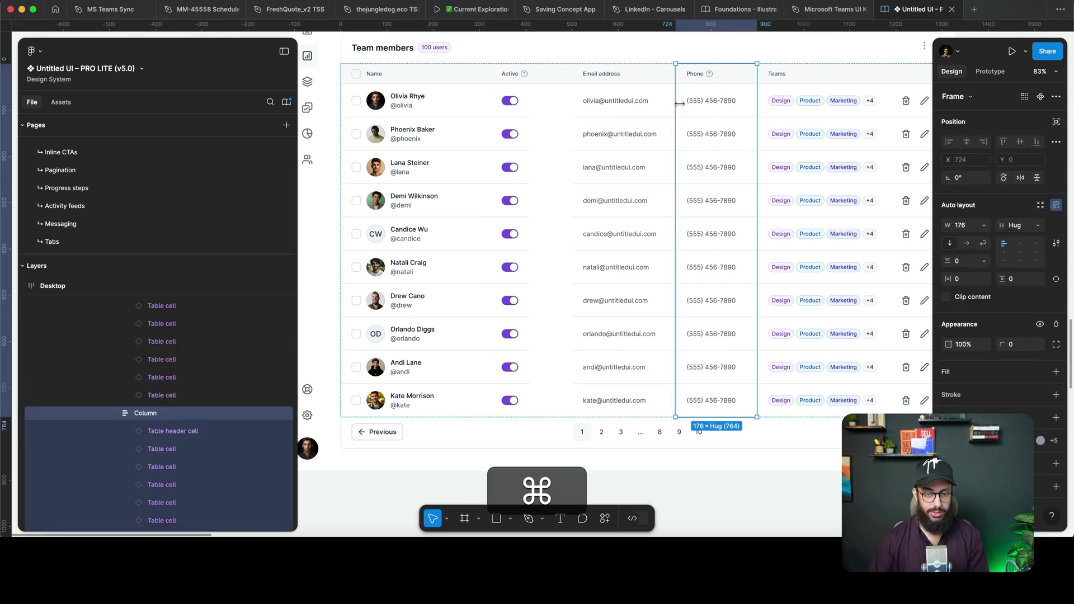
{"action": "key", "text": "super+z"}
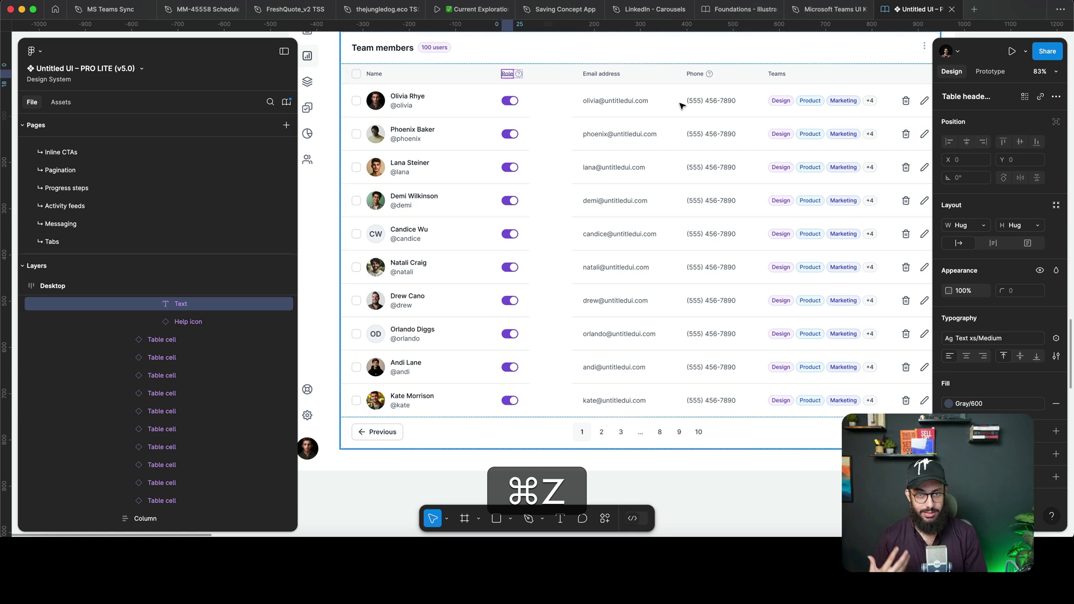
{"action": "key", "text": "super+z"}
{"action": "key", "text": "super+z"}
{"action": "key", "text": "super+z"}
{"action": "key", "text": "super+z"}
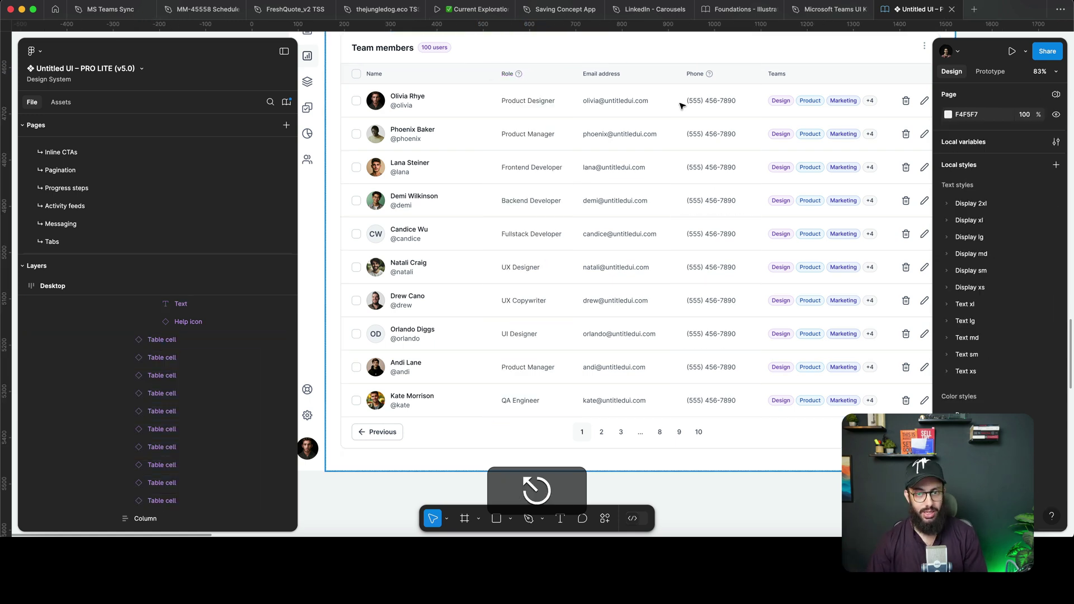
{"action": "key", "text": "super+z"}
{"action": "key", "text": "super+z"}
{"action": "key", "text": "super+z"}
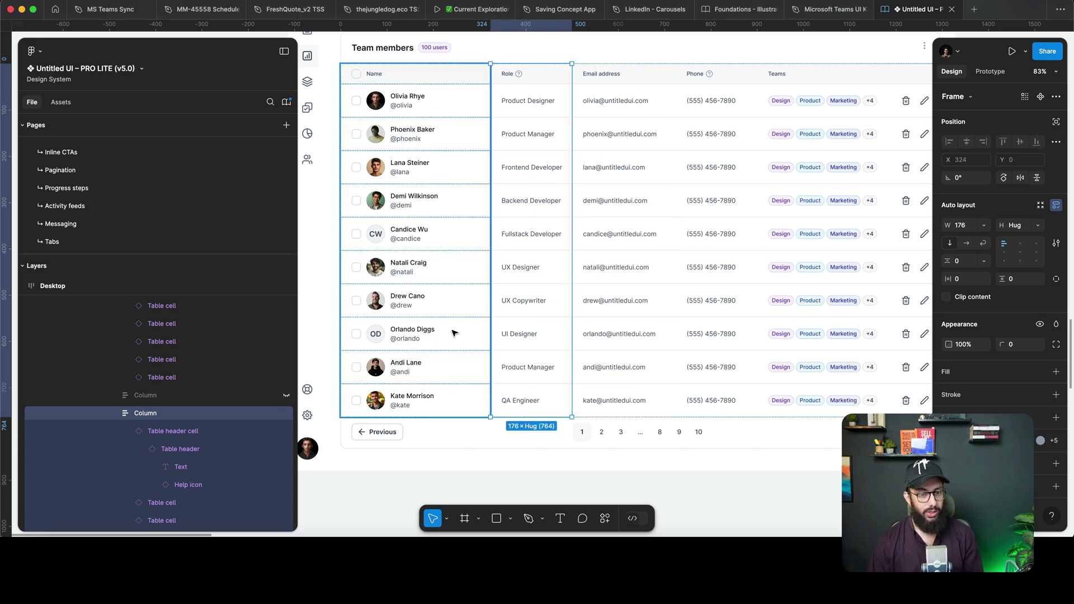
Select every cell of the last member row, hide them, then undo the hide.
{"action": "left_click", "coordinate": [429, 383]}
{"action": "double_click", "coordinate": [429, 398]}
{"action": "left_click", "coordinate": [529, 401], "text": "shift"}
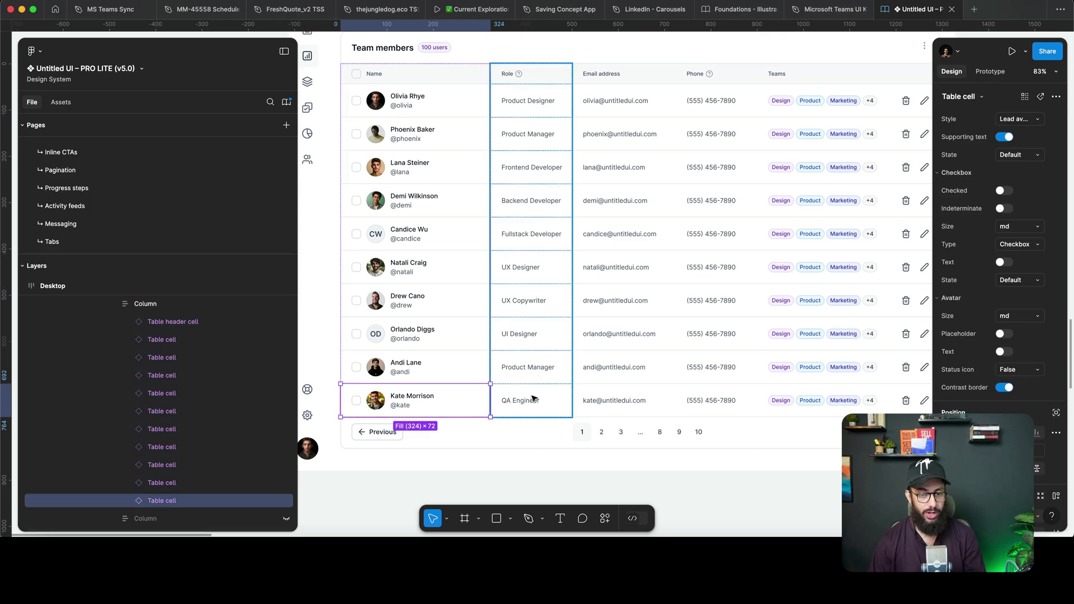
{"action": "left_click", "coordinate": [536, 398], "text": "shift"}
{"action": "double_click", "coordinate": [613, 401], "text": "shift"}
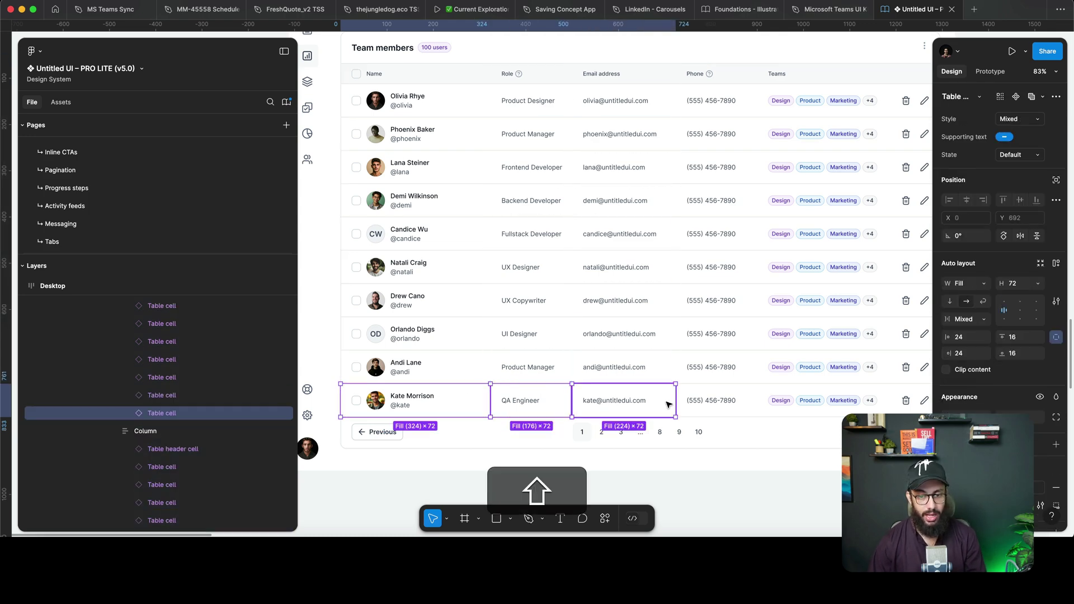
{"action": "left_click", "coordinate": [744, 400], "text": "shift"}
{"action": "left_click", "coordinate": [806, 401], "text": "shift"}
{"action": "scroll", "coordinate": [817, 401], "scroll_direction": "right", "scroll_amount": 3}
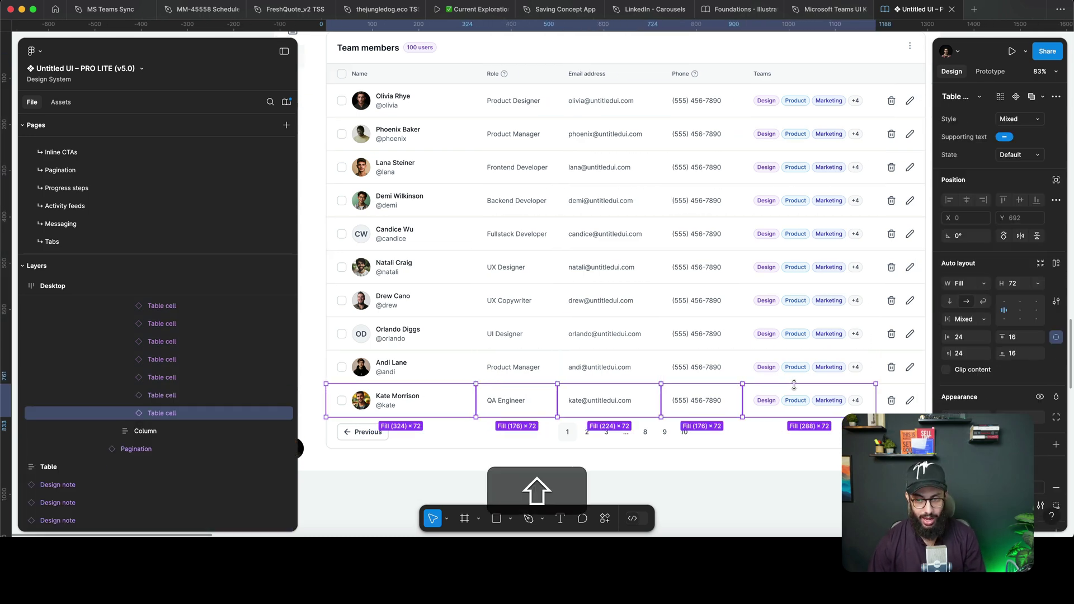
{"action": "left_click", "coordinate": [830, 400], "text": "shift"}
{"action": "key", "text": "super+shift+h"}
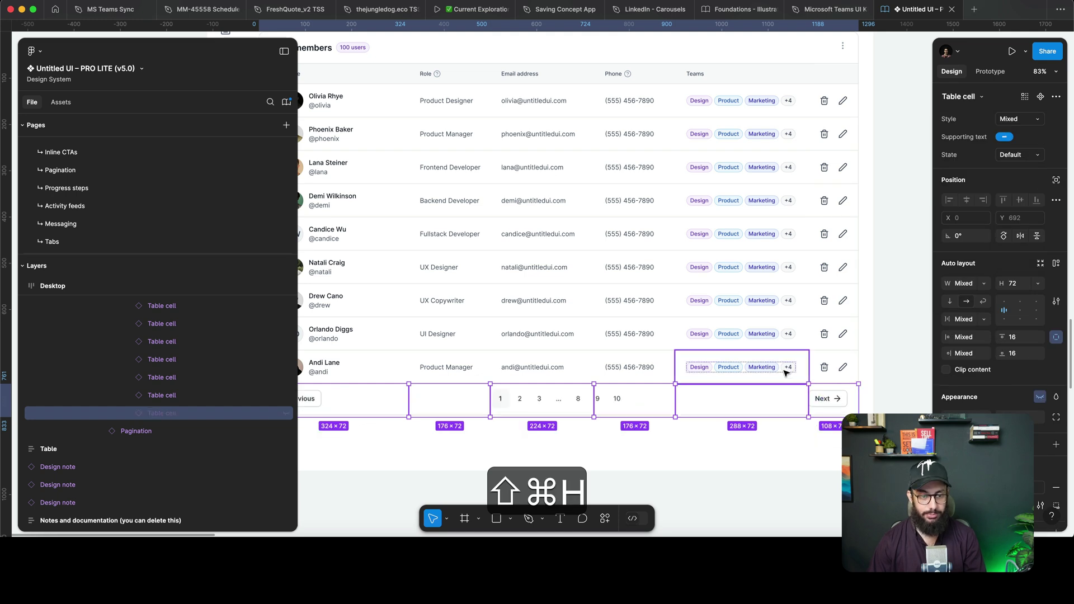
{"action": "scroll", "coordinate": [786, 373], "scroll_direction": "left", "scroll_amount": 4}
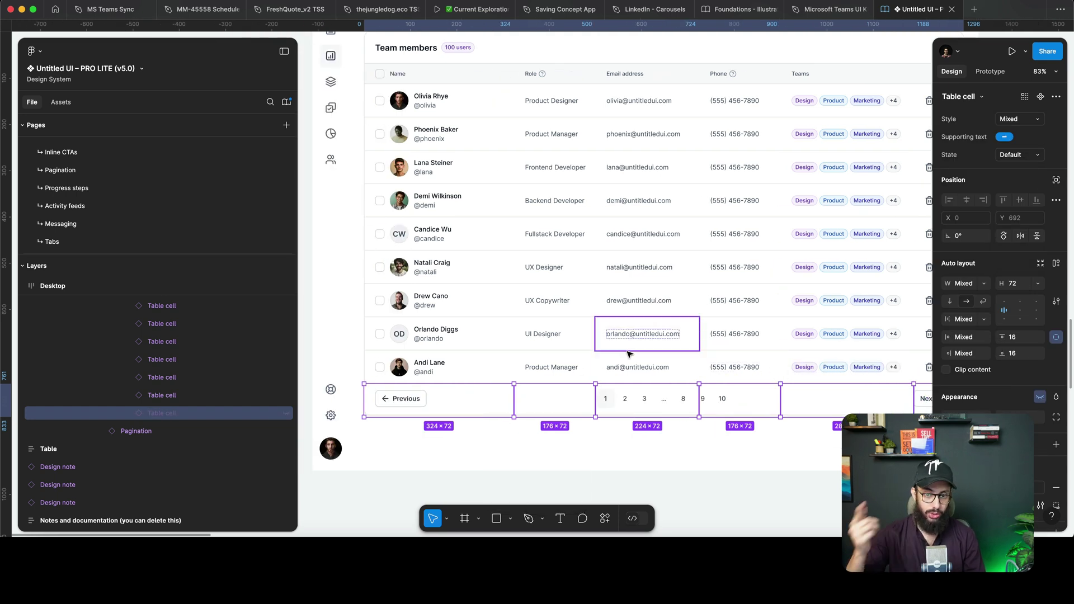
{"action": "key", "text": "super+z"}
{"action": "key", "text": "super+z"}
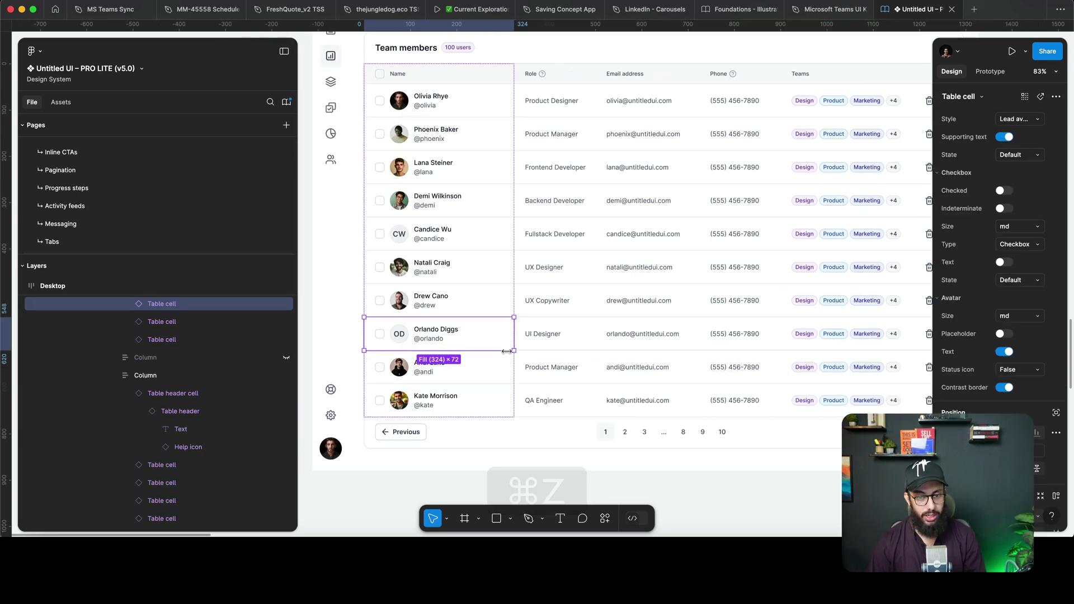
Duplicate the last row's name, QA Engineer role and email cells with ⌘D.
{"action": "left_click", "coordinate": [485, 399]}
{"action": "scroll", "coordinate": [503, 386], "scroll_direction": "down", "scroll_amount": 3}
{"action": "key", "text": "super+d"}
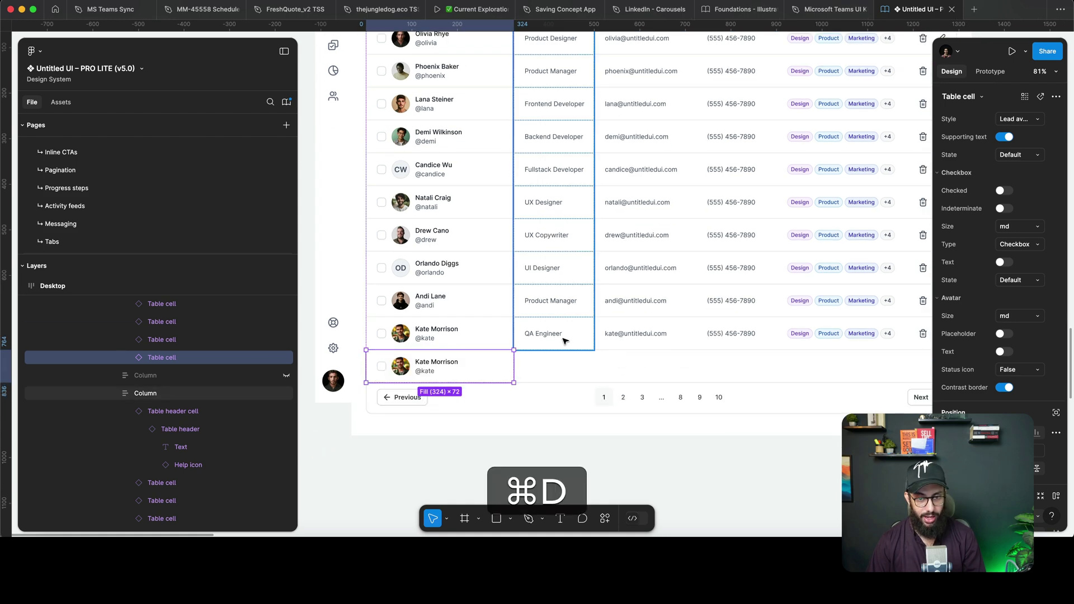
{"action": "left_click", "coordinate": [564, 339]}
{"action": "left_click", "coordinate": [564, 339]}
{"action": "key", "text": "super+d"}
{"action": "double_click", "coordinate": [652, 333]}
{"action": "key", "text": "super+d"}
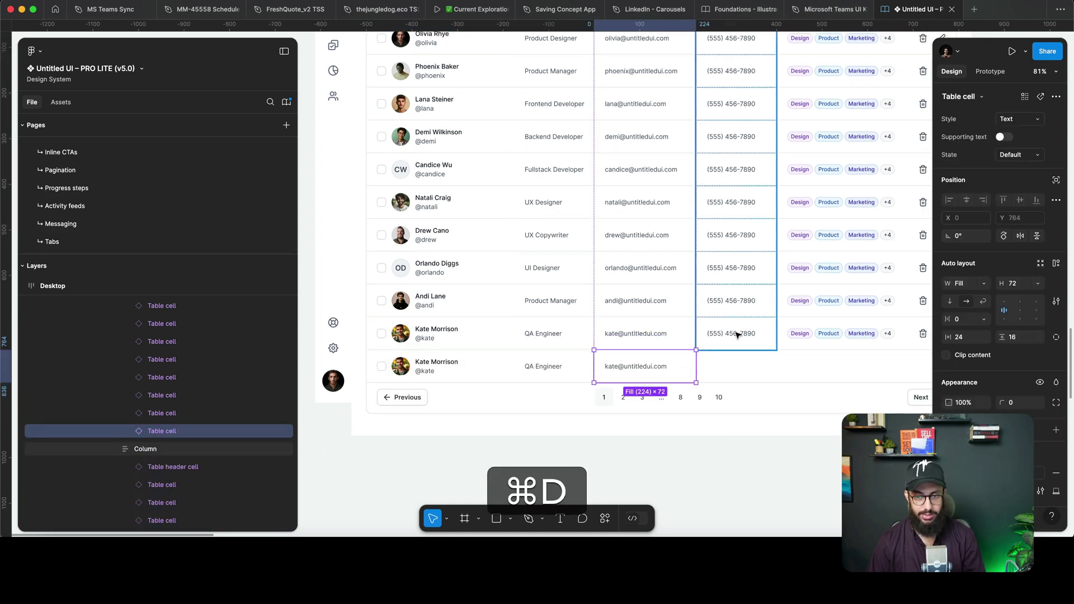
Duplicate the last row's phone, Teams tags and actions cells into the new row.
{"action": "double_click", "coordinate": [737, 335]}
{"action": "key", "text": "super+d"}
{"action": "scroll", "coordinate": [736, 334], "scroll_direction": "right", "scroll_amount": 3}
{"action": "double_click", "coordinate": [754, 334]}
{"action": "key", "text": "super+d"}
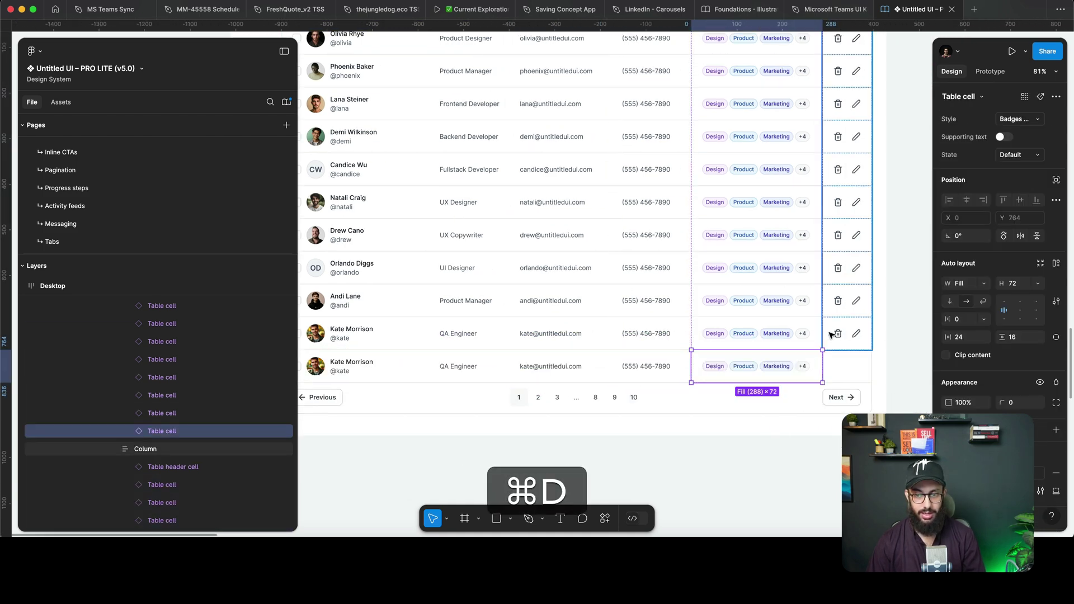
{"action": "double_click", "coordinate": [830, 334]}
{"action": "key", "text": "super+d"}
Undo the duplicated actions, Teams tags and other bottom-row cells.
{"action": "key", "text": "super+z"}
{"action": "key", "text": "super+z"}
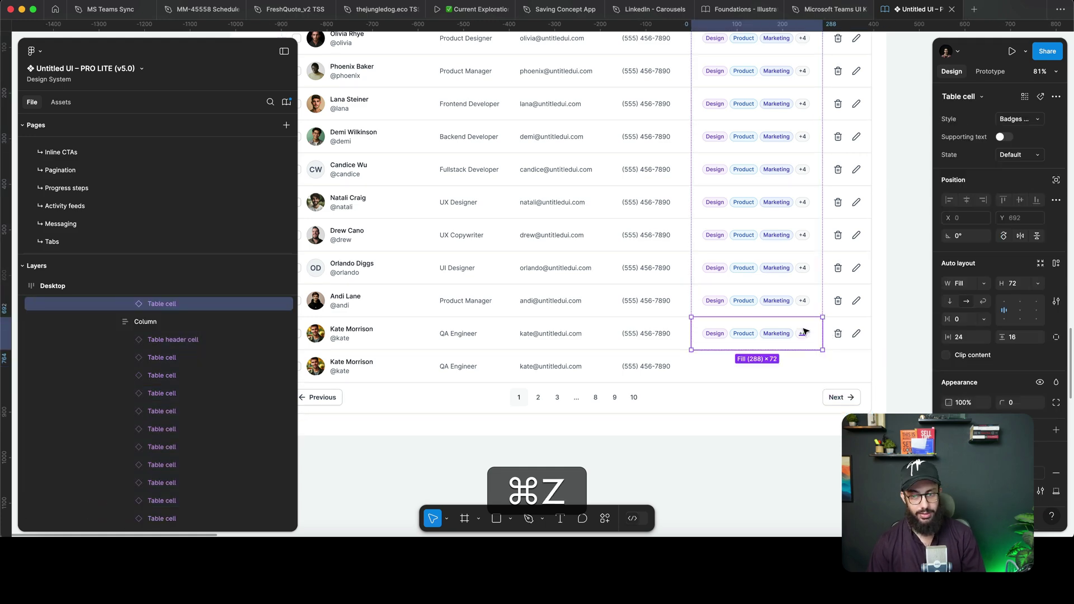
{"action": "key", "text": "super+z"}
{"action": "key", "text": "super+z"}
{"action": "key", "text": "super+z"}
{"action": "key", "text": "super+z"}
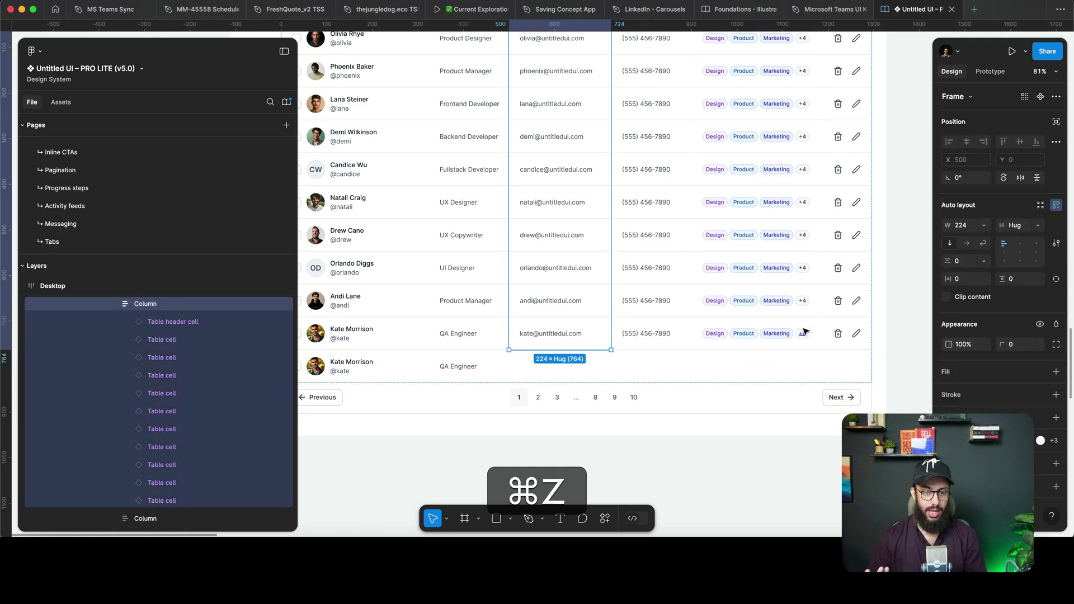
{"action": "key", "text": "super+z"}
{"action": "key", "text": "super+z"}
{"action": "key", "text": "super+z"}
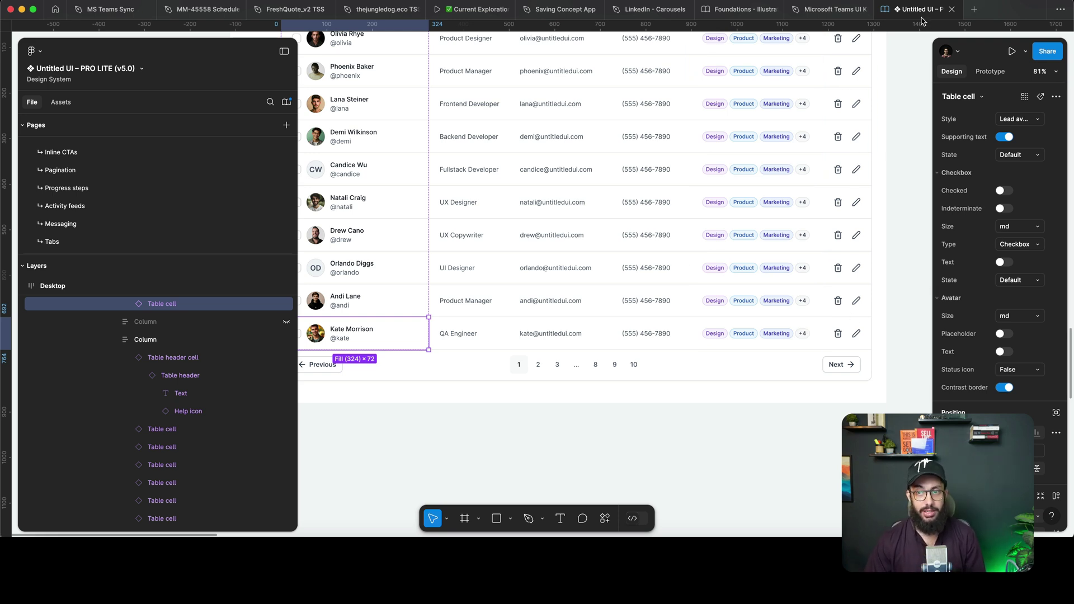
{"action": "left_click_drag", "start_coordinate": [923, 13], "coordinate": [114, 10]}
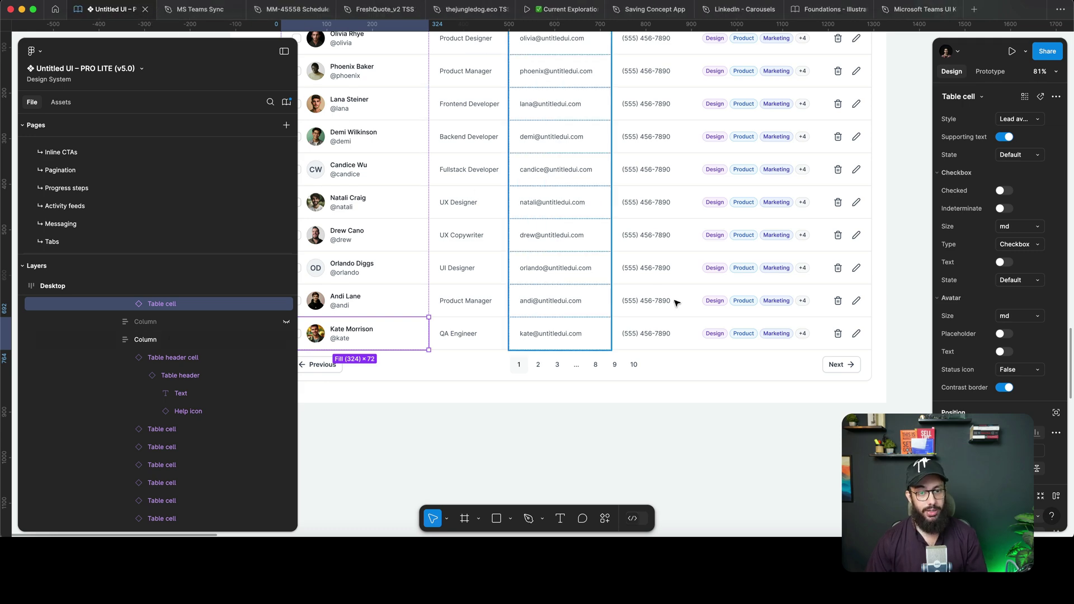
{"action": "scroll", "coordinate": [677, 303], "scroll_direction": "down", "scroll_amount": 3}
{"action": "scroll", "coordinate": [677, 302], "scroll_direction": "up", "scroll_amount": 2}
{"action": "scroll", "coordinate": [677, 302], "scroll_direction": "right", "scroll_amount": 2}
{"action": "left_click", "coordinate": [791, 267]}
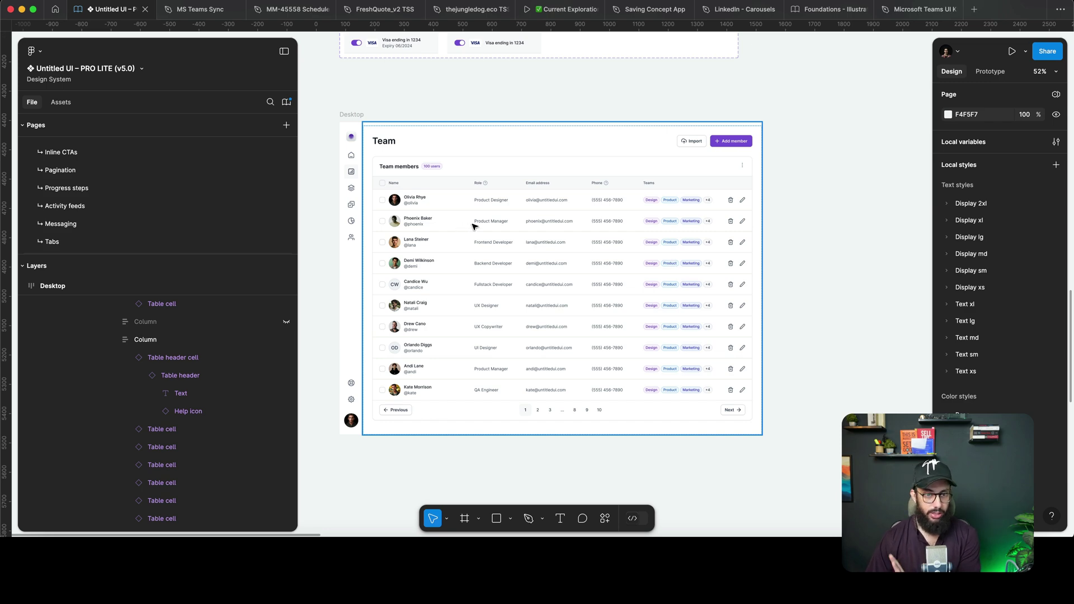
{"action": "scroll", "coordinate": [436, 210], "scroll_direction": "up", "scroll_amount": 15}
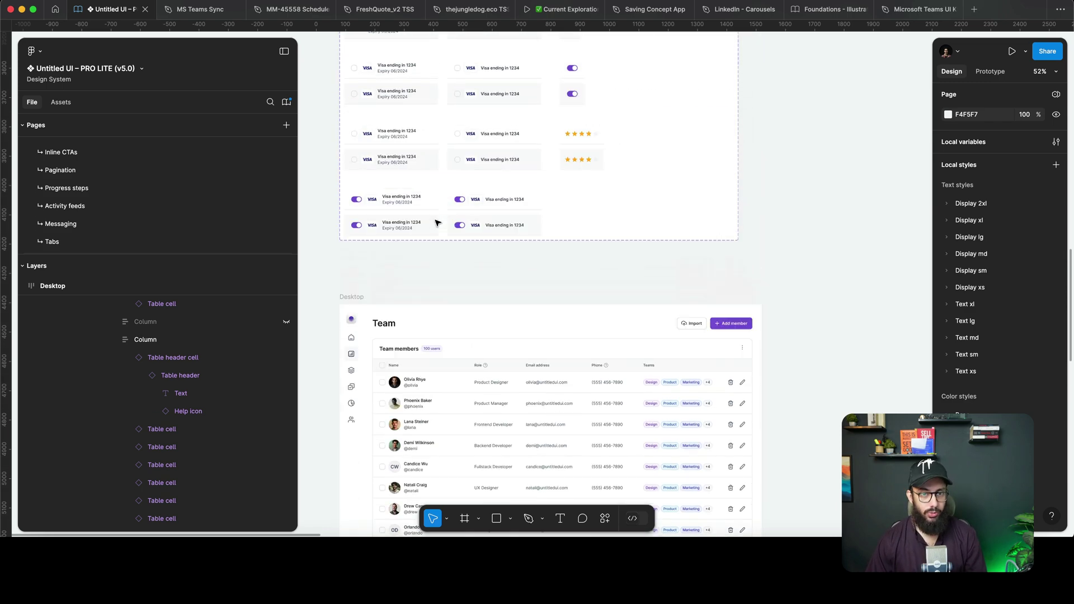
{"action": "scroll", "coordinate": [436, 222], "scroll_direction": "up", "scroll_amount": 3}
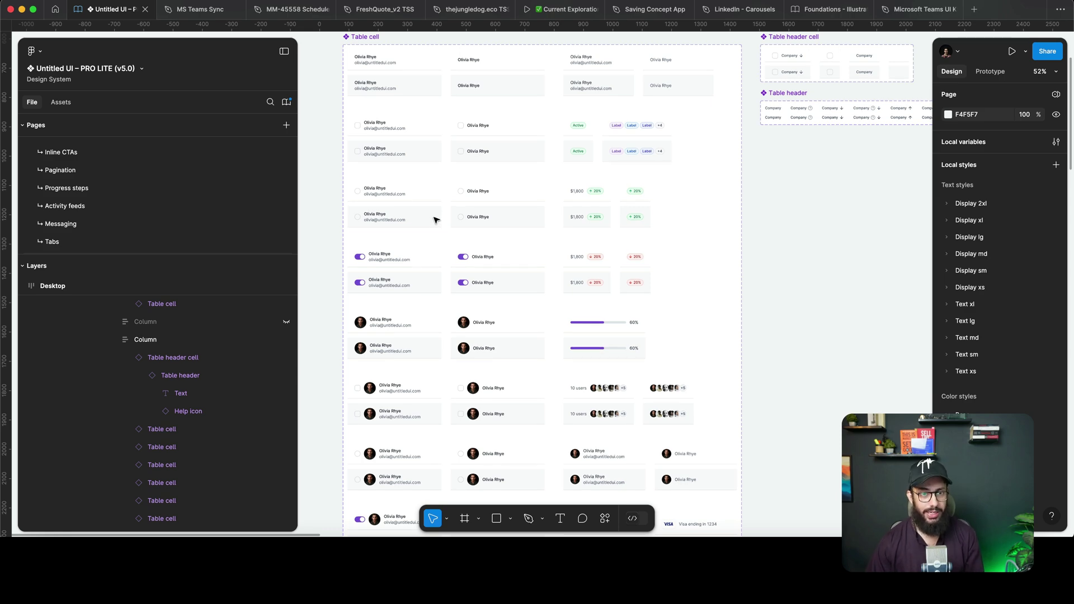
{"action": "scroll", "coordinate": [442, 168], "scroll_direction": "down", "scroll_amount": 10}
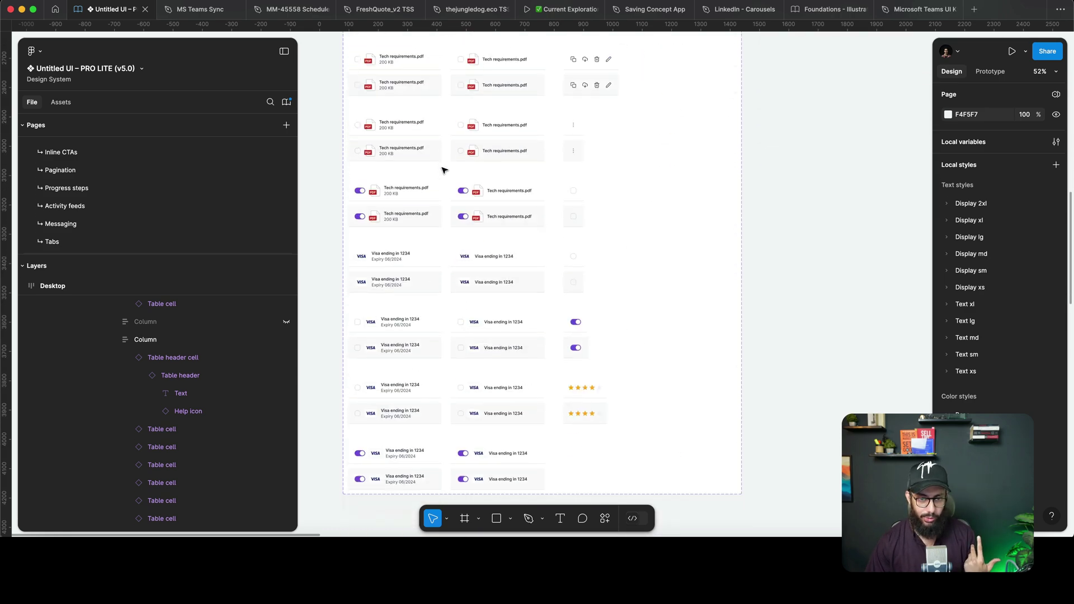
{"action": "scroll", "coordinate": [442, 169], "scroll_direction": "down", "scroll_amount": 7}
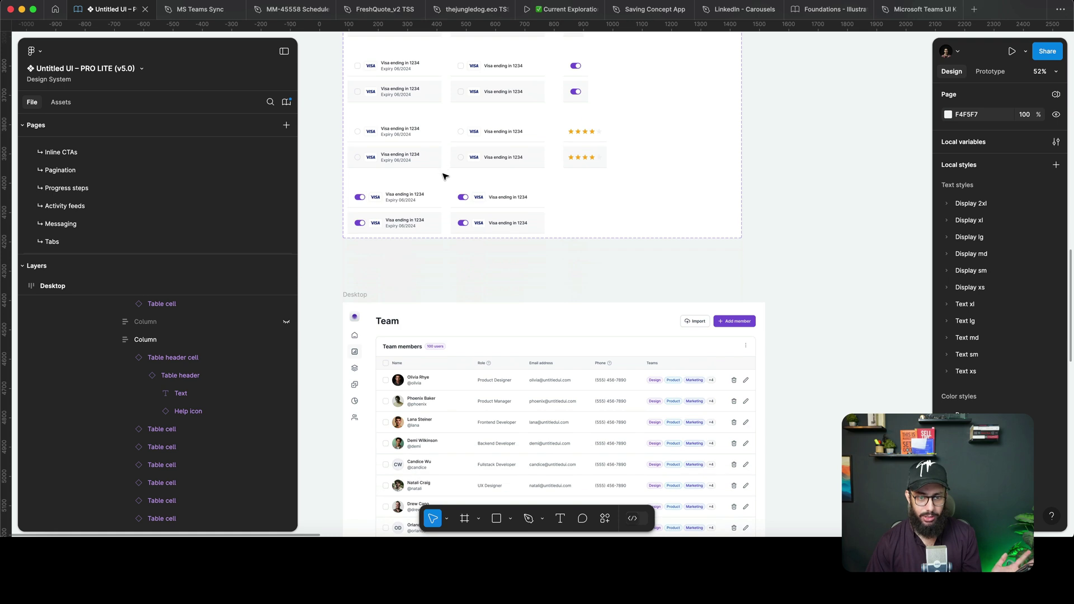
{"action": "left_click", "coordinate": [433, 226]}
Option-drag copies of Olivia Rhye's name and Product Designer role cells beside the table.
{"action": "double_click", "coordinate": [434, 226]}
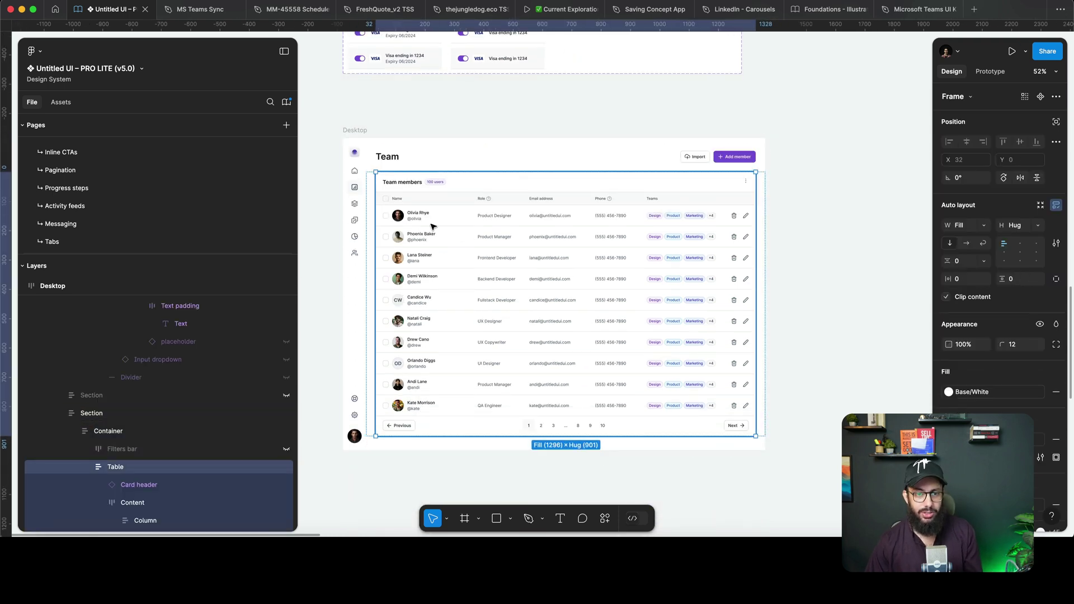
{"action": "double_click", "coordinate": [433, 226]}
{"action": "double_click", "coordinate": [433, 226]}
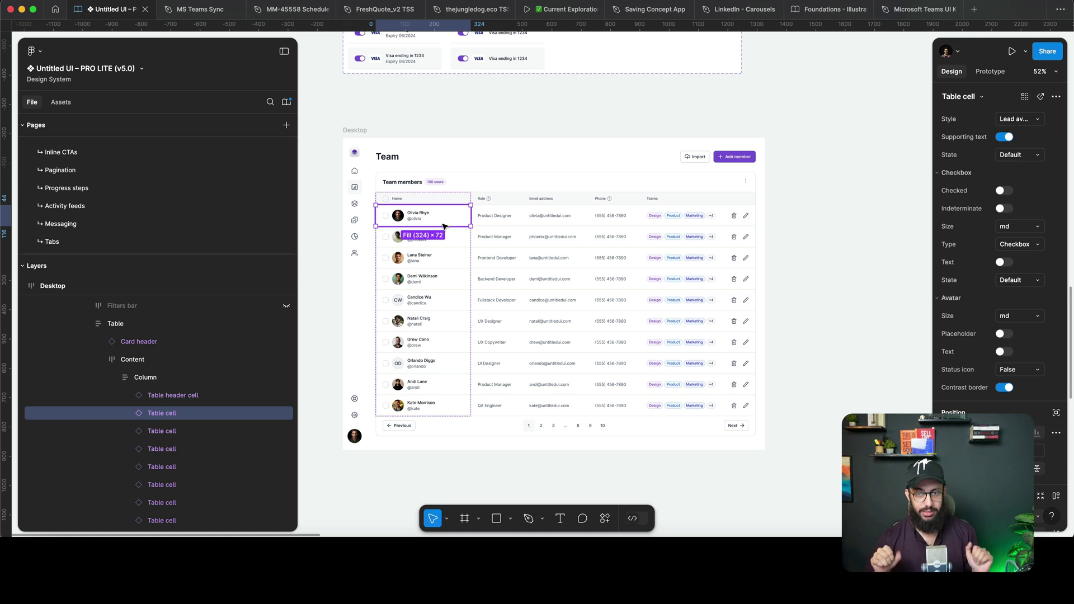
{"action": "scroll", "coordinate": [443, 226], "scroll_direction": "left", "scroll_amount": 2}
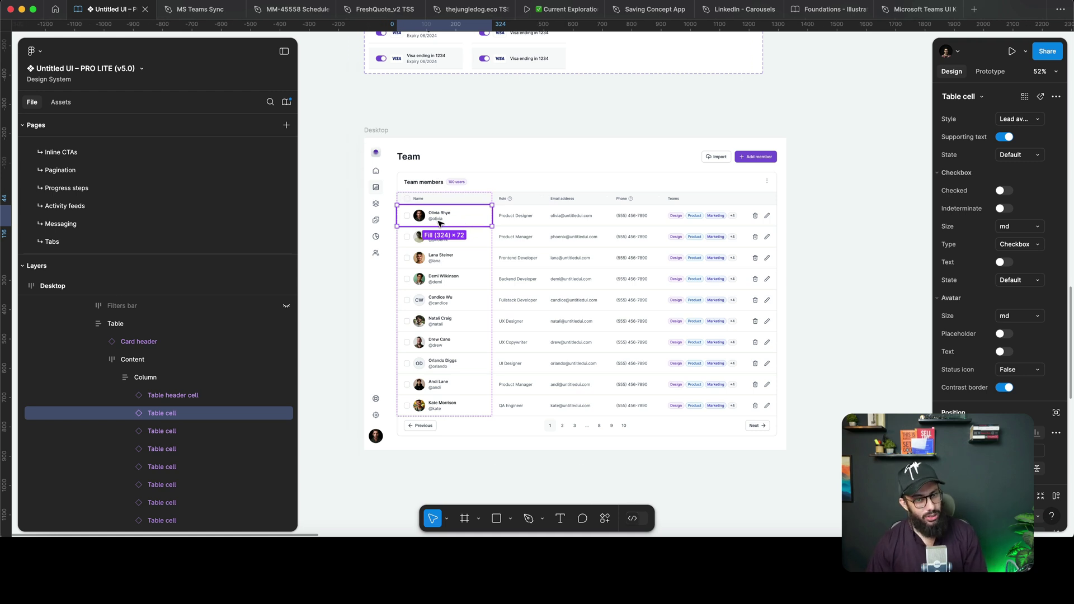
{"action": "key", "text": "alt"}
{"action": "left_click_drag", "start_coordinate": [439, 222], "coordinate": [873, 203]}
{"action": "scroll", "coordinate": [671, 251], "scroll_direction": "right", "scroll_amount": 5}
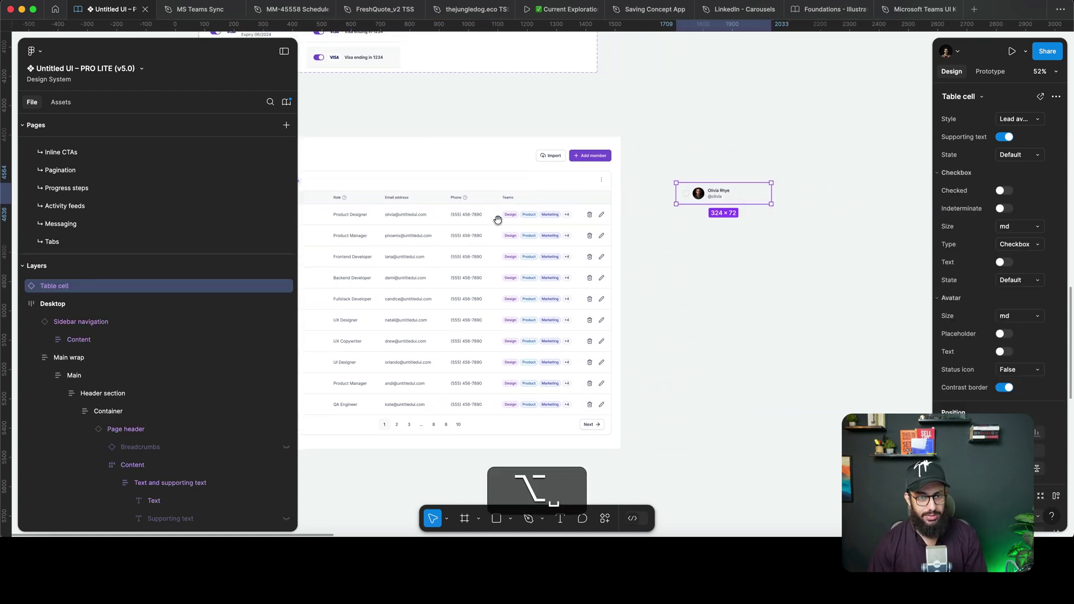
{"action": "scroll", "coordinate": [413, 223], "scroll_direction": "left", "scroll_amount": 1}
{"action": "left_click", "coordinate": [382, 221]}
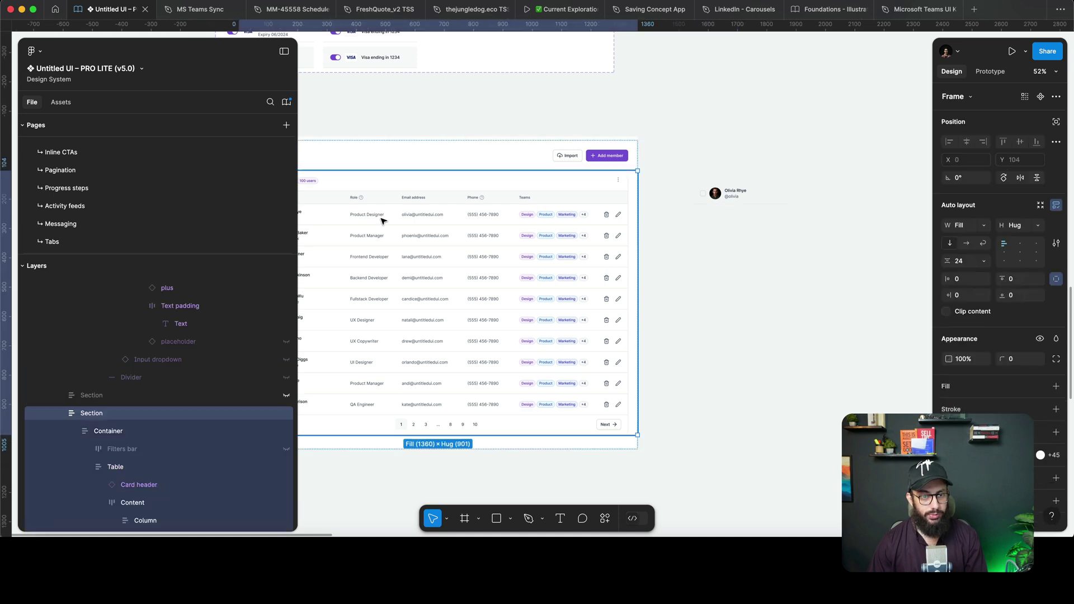
{"action": "double_click", "coordinate": [382, 221]}
{"action": "double_click", "coordinate": [383, 221]}
{"action": "key", "text": "alt"}
{"action": "left_click_drag", "start_coordinate": [382, 221], "coordinate": [832, 195]}
{"action": "left_click", "coordinate": [447, 223]}
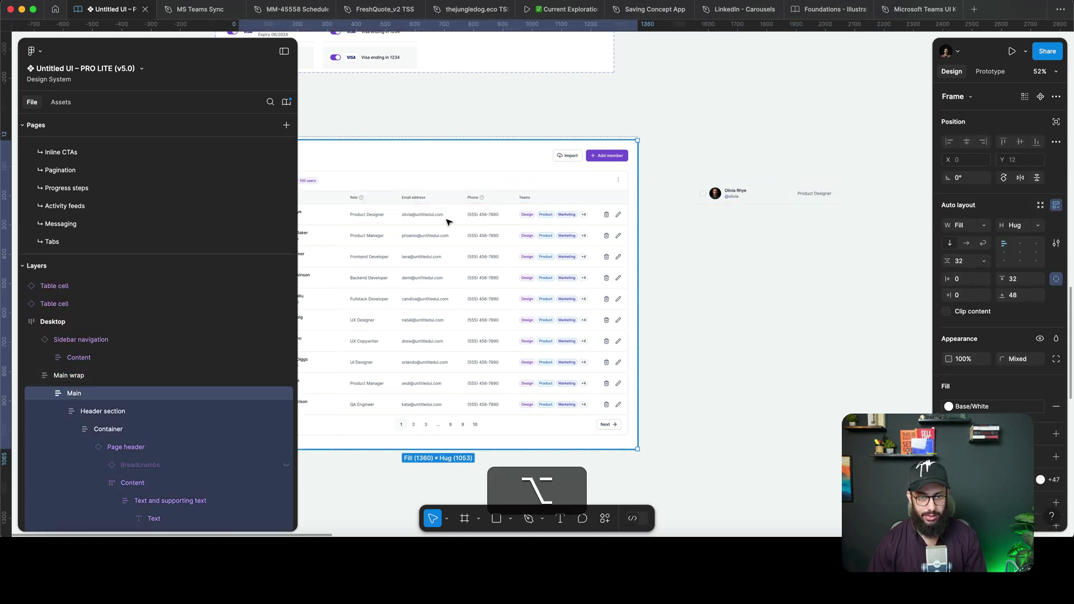
{"action": "double_click", "coordinate": [445, 220]}
{"action": "double_click", "coordinate": [446, 221]}
{"action": "double_click", "coordinate": [446, 220]}
{"action": "key", "text": "alt"}
{"action": "left_click_drag", "start_coordinate": [446, 220], "coordinate": [879, 231]}
{"action": "left_click", "coordinate": [493, 223]}
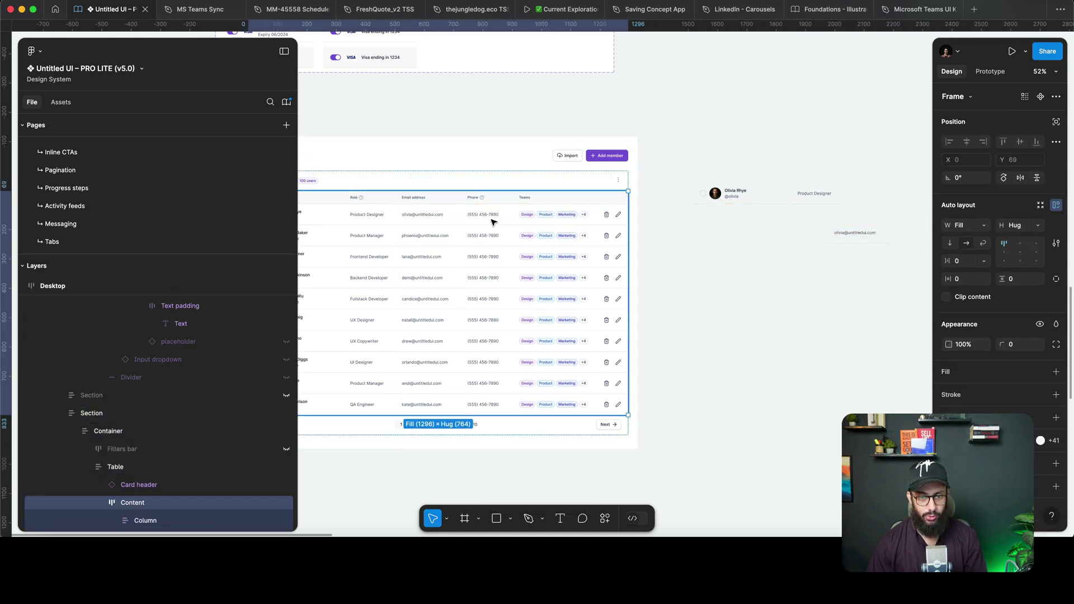
{"action": "double_click", "coordinate": [492, 223]}
{"action": "double_click", "coordinate": [493, 223]}
{"action": "key", "text": "alt"}
{"action": "left_click_drag", "start_coordinate": [492, 222], "coordinate": [845, 280]}
Option-drag copies of Olivia's Teams tags and actions cells beside the others.
{"action": "left_click", "coordinate": [493, 218]}
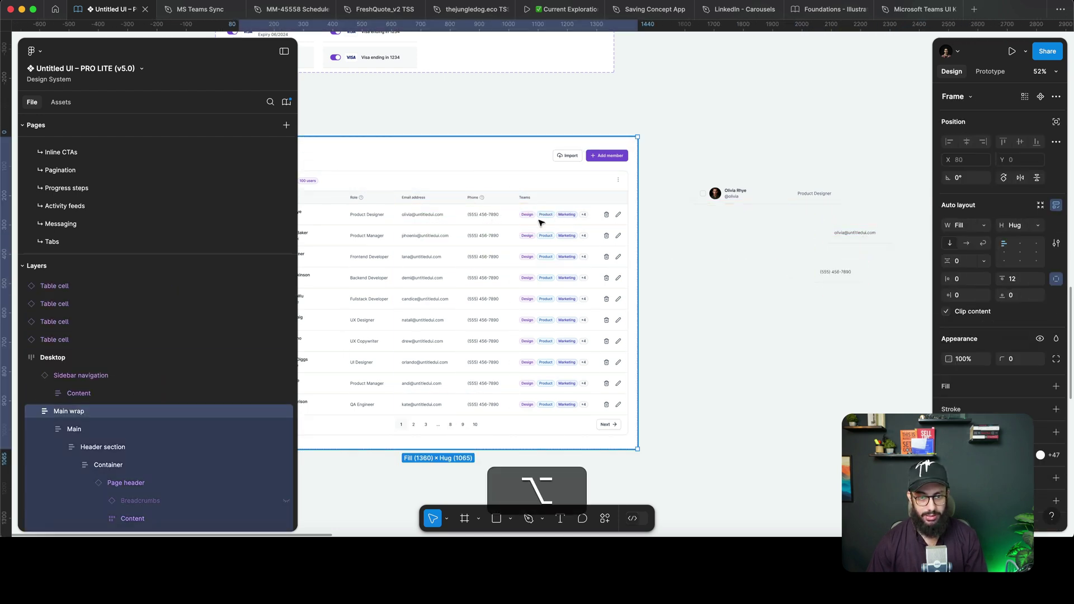
{"action": "double_click", "coordinate": [542, 223]}
{"action": "double_click", "coordinate": [565, 221]}
{"action": "double_click", "coordinate": [565, 224]}
{"action": "key", "text": "alt"}
{"action": "left_click_drag", "start_coordinate": [565, 224], "coordinate": [828, 313]}
{"action": "left_click", "coordinate": [607, 217]}
{"action": "double_click", "coordinate": [609, 218]}
{"action": "double_click", "coordinate": [609, 218]}
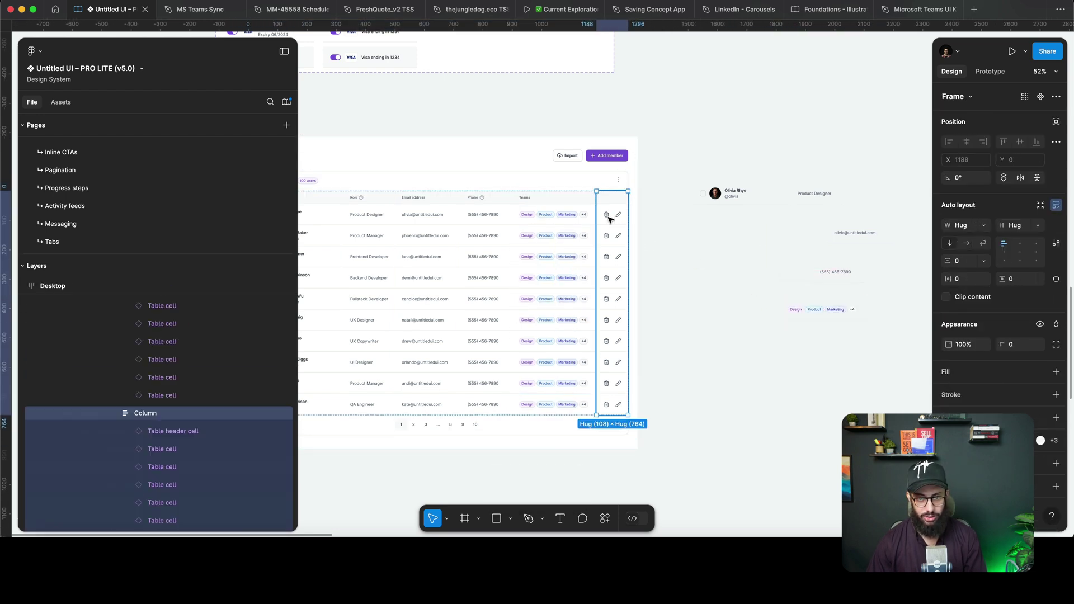
{"action": "double_click", "coordinate": [609, 218]}
{"action": "key", "text": "alt"}
{"action": "left_click_drag", "start_coordinate": [609, 218], "coordinate": [895, 311]}
{"action": "key", "text": "space"}
{"action": "left_click_drag", "start_coordinate": [809, 293], "coordinate": [669, 263]}
Wrap the copied cells in a horizontal auto-layout frame with 0 gap and Hug width.
{"action": "left_click_drag", "start_coordinate": [573, 129], "coordinate": [847, 354]}
{"action": "key", "text": "shift+a"}
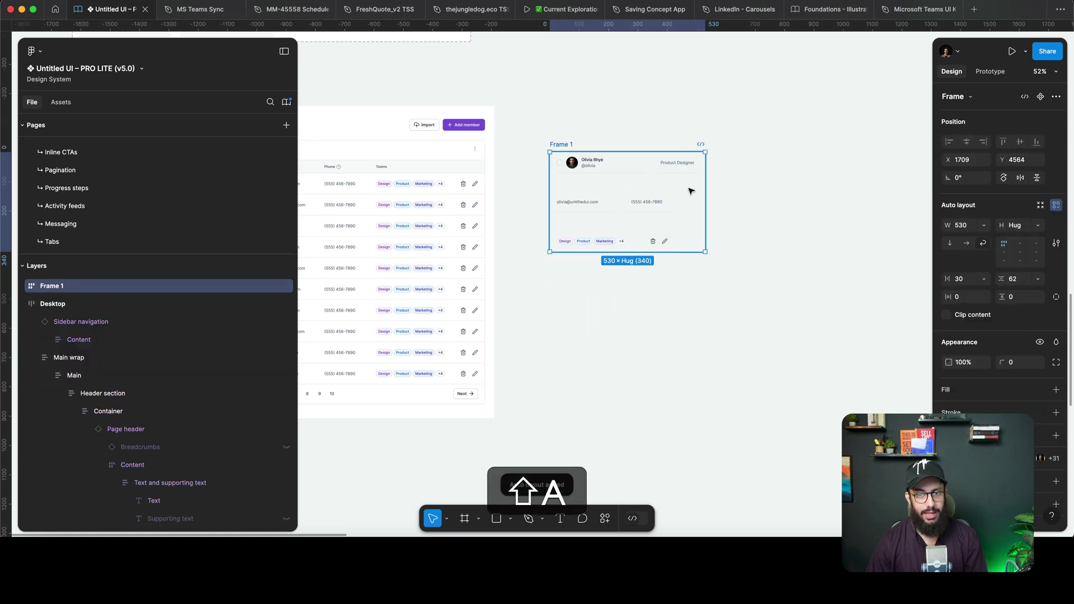
{"action": "left_click", "coordinate": [968, 244]}
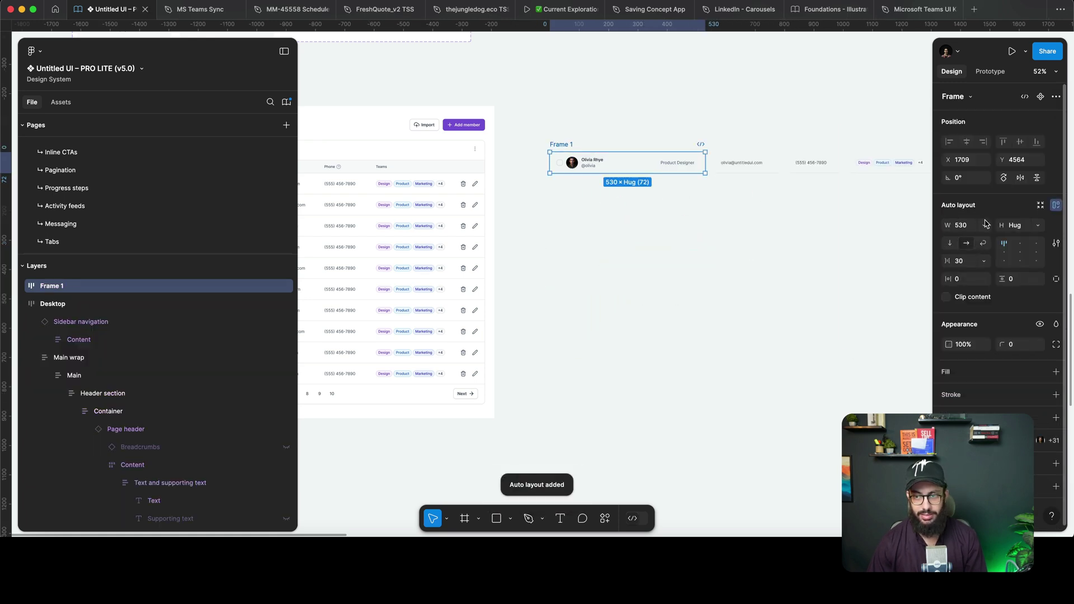
{"action": "type", "text": "0"}
{"action": "key", "text": "Return"}
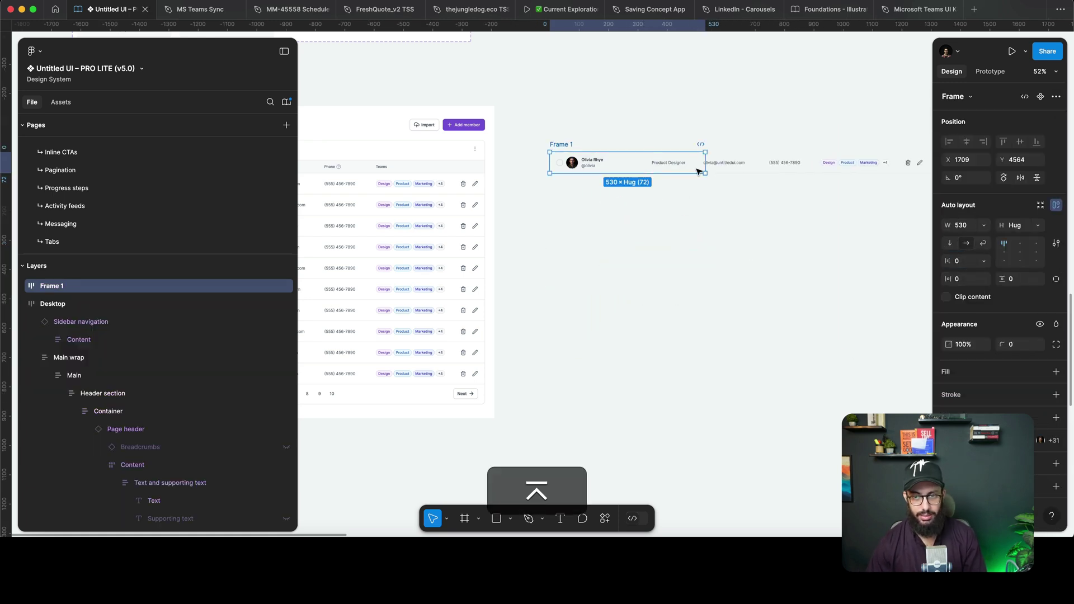
{"action": "key", "text": "alt"}
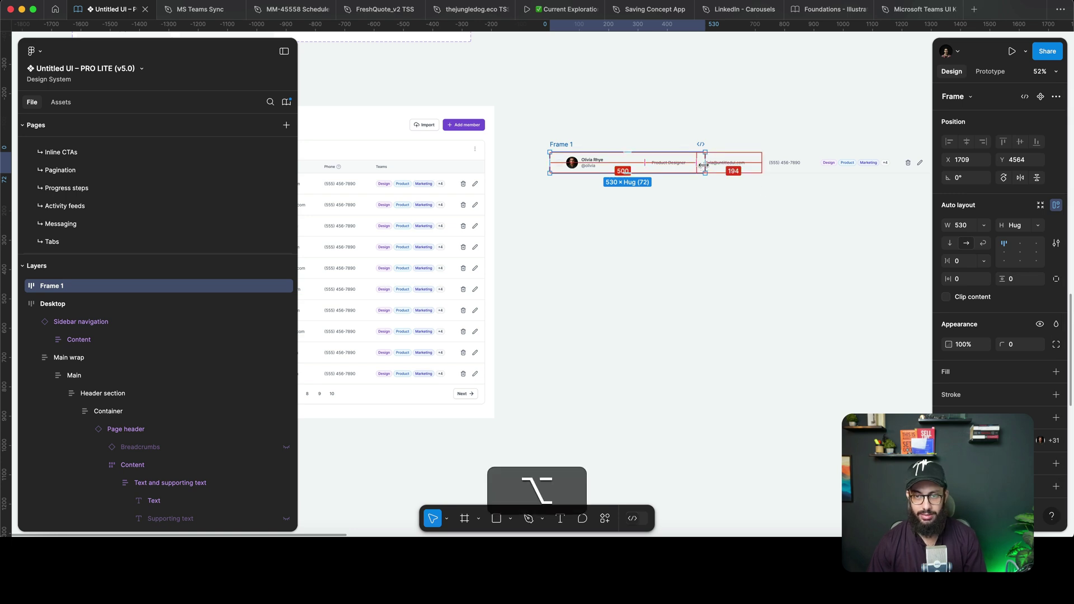
{"action": "left_click", "coordinate": [983, 225]}
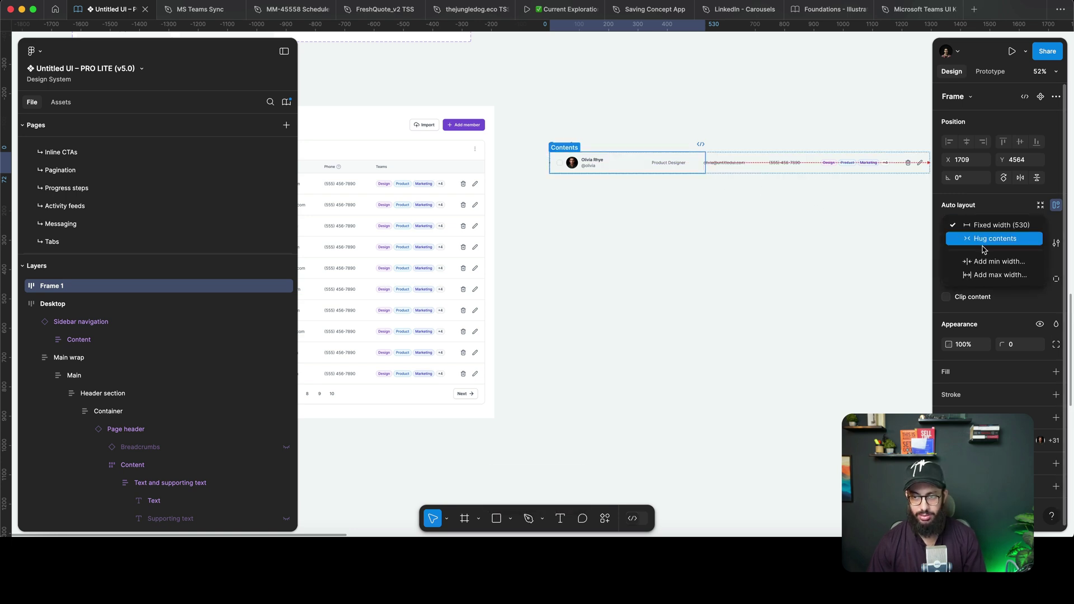
{"action": "left_click", "coordinate": [985, 239]}
Move the row frame up-left nearer the table and reselect it.
{"action": "scroll", "coordinate": [716, 168], "scroll_direction": "left", "scroll_amount": 4}
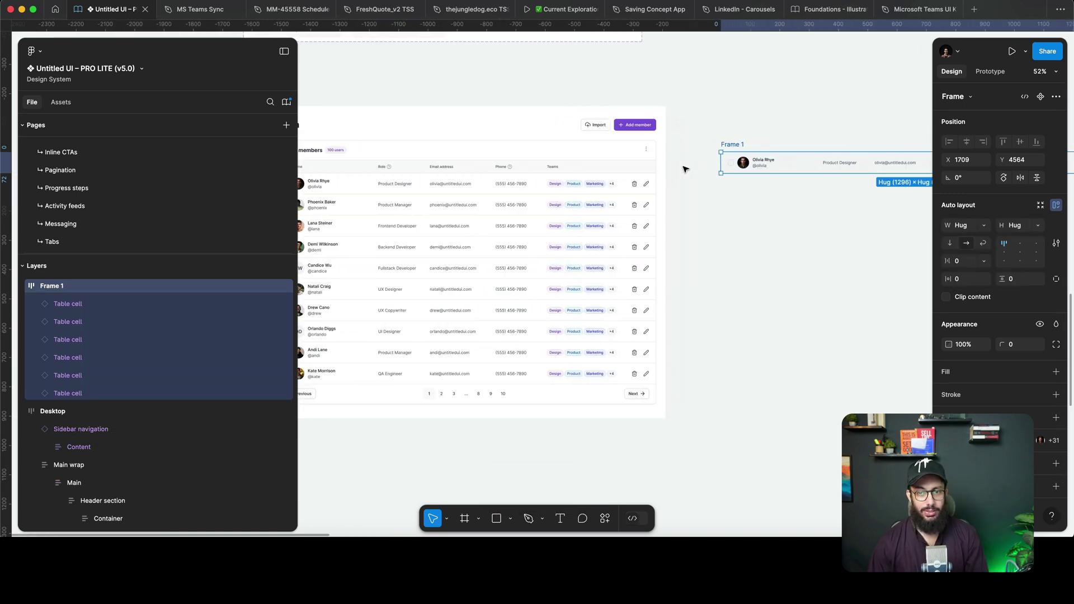
{"action": "scroll", "coordinate": [715, 168], "scroll_direction": "right", "scroll_amount": 3}
{"action": "left_click_drag", "start_coordinate": [614, 149], "coordinate": [581, 105]}
{"action": "key", "text": "o"}
{"action": "key", "text": "i"}
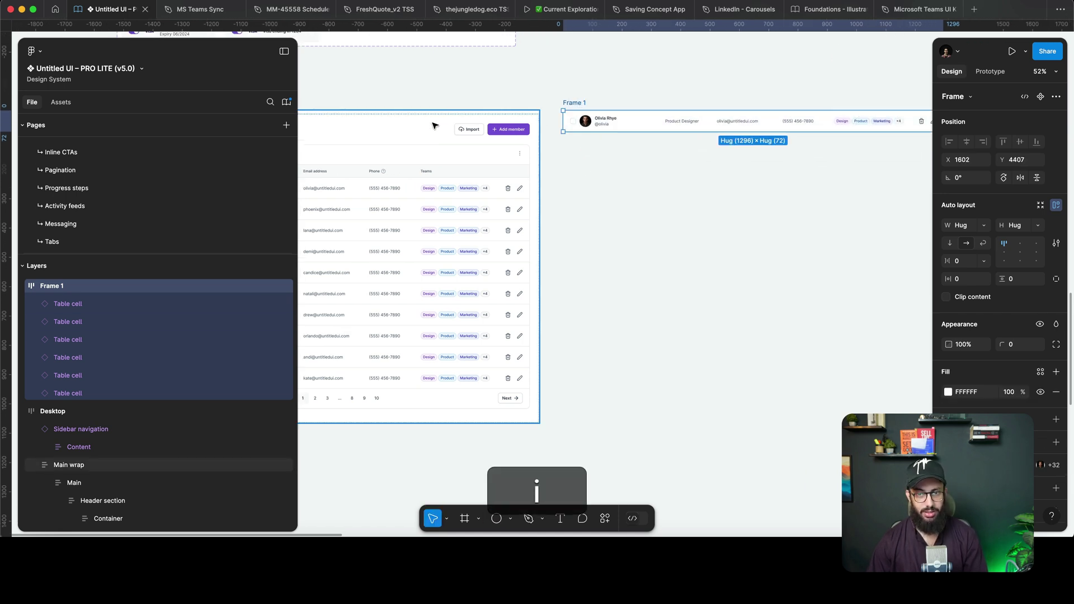
{"action": "left_click", "coordinate": [690, 167]}
{"action": "left_click", "coordinate": [586, 106]}
{"action": "scroll", "coordinate": [636, 108], "scroll_direction": "up", "scroll_amount": 3}
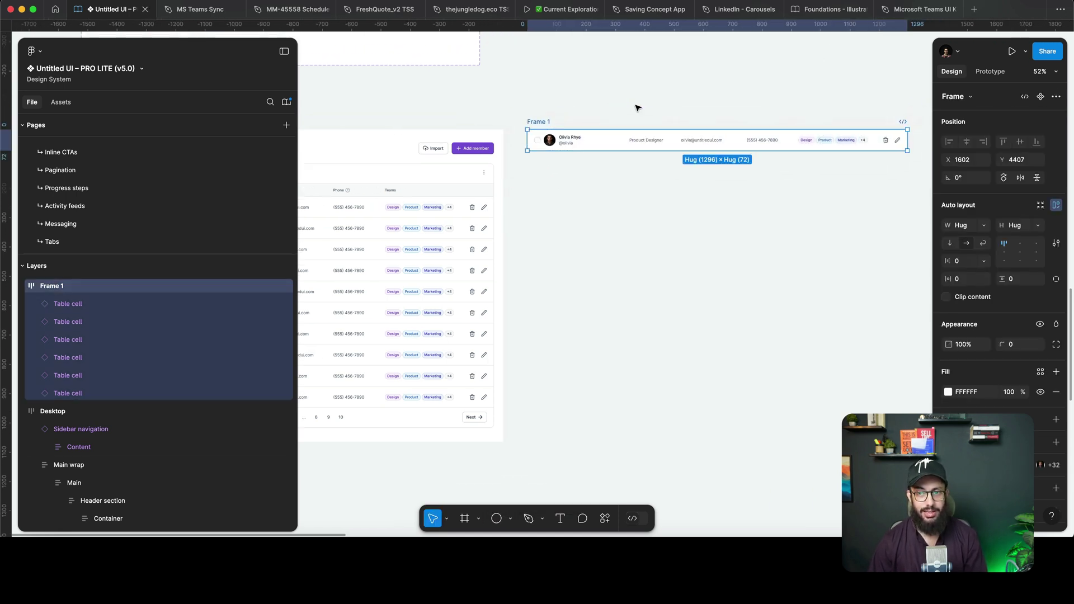
{"action": "scroll", "coordinate": [637, 109], "scroll_direction": "right", "scroll_amount": 3}
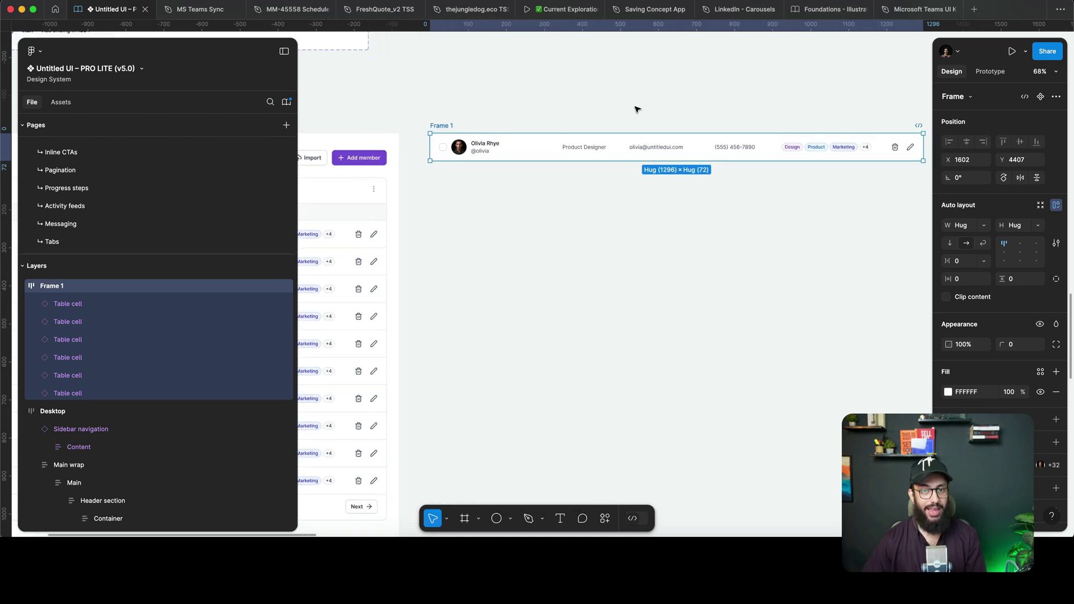
Convert the 1296 × 72 row into a component named 'Team Member Row' and copy it.
{"action": "key", "text": "super+alt+k"}
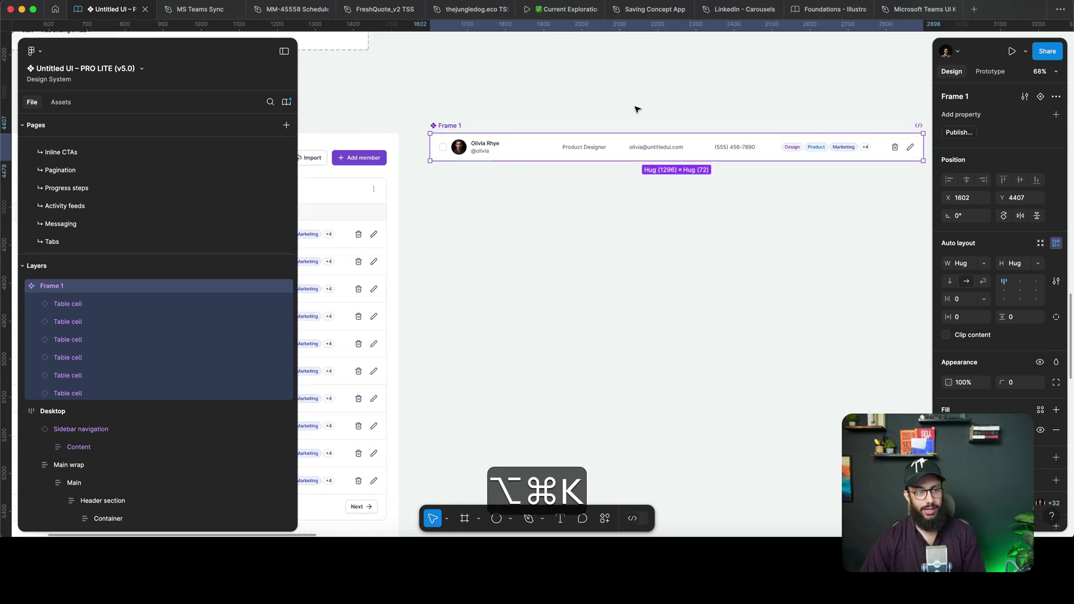
{"action": "key", "text": "super+r"}
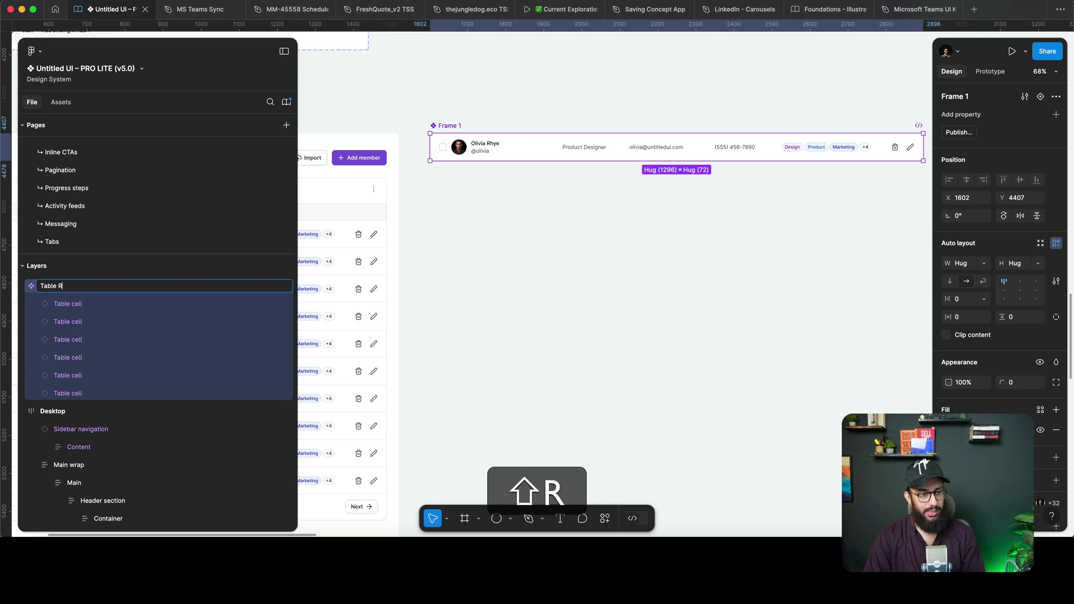
{"action": "key", "text": "super+a"}
{"action": "type", "text": "T"}
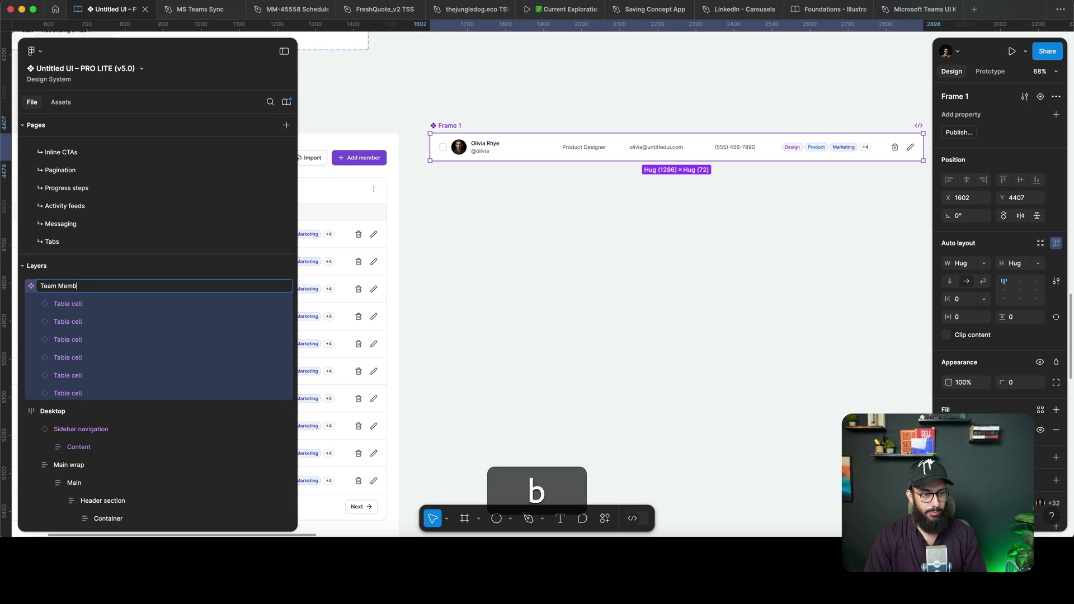
{"action": "type", "text": "eam Member Row"}
{"action": "key", "text": "Return"}
{"action": "left_click", "coordinate": [635, 108], "text": "alt"}
{"action": "key", "text": "super+c"}
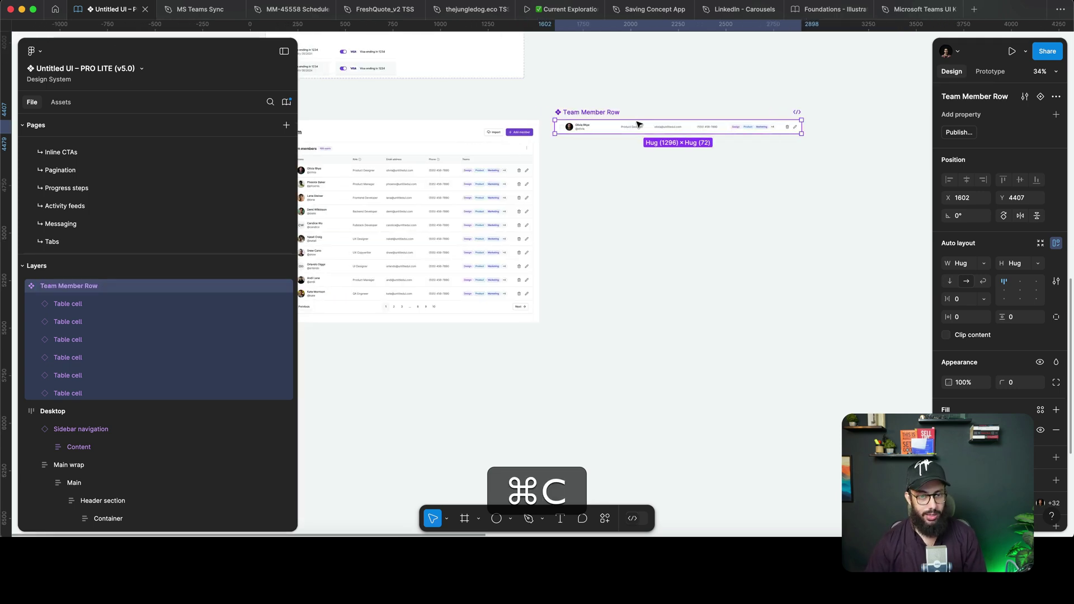
{"action": "scroll", "coordinate": [675, 179], "scroll_direction": "left", "scroll_amount": 5}
{"action": "scroll", "coordinate": [675, 179], "scroll_direction": "up", "scroll_amount": 5}
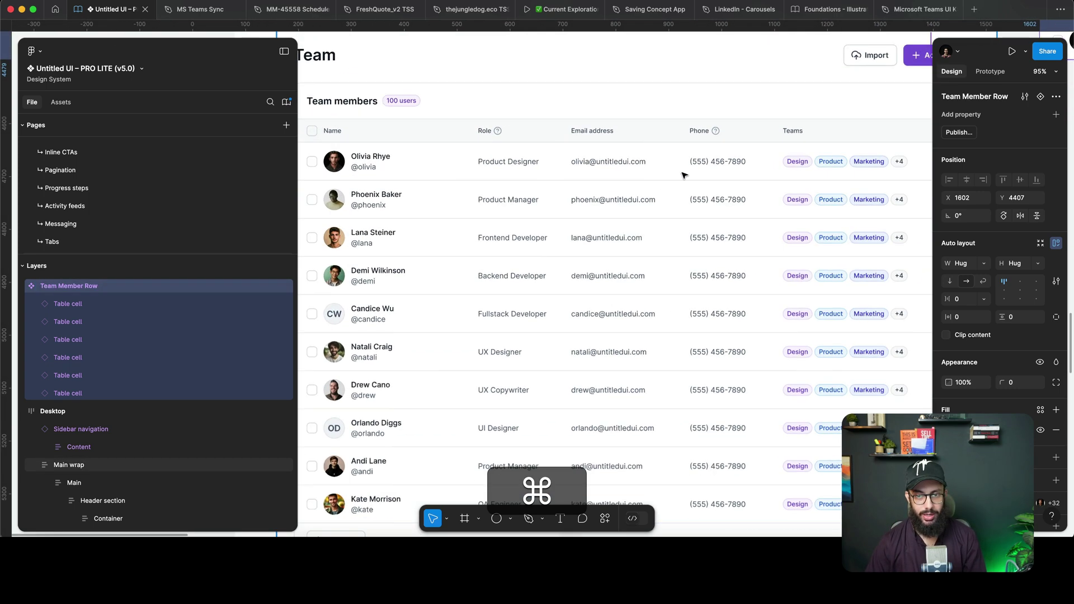
Drill into the table's Name header cell and copy it out, then undo the misplaced copy.
{"action": "left_click", "coordinate": [682, 175], "text": "super"}
{"action": "left_click", "coordinate": [682, 174], "text": "super"}
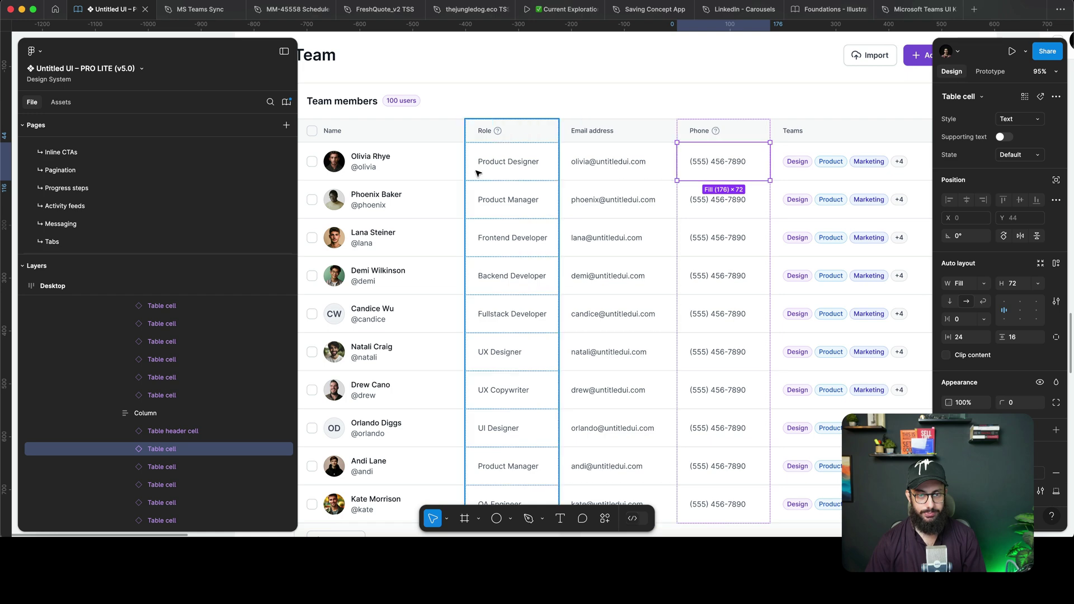
{"action": "left_click", "coordinate": [453, 170], "text": "super"}
{"action": "scroll", "coordinate": [475, 170], "scroll_direction": "down", "scroll_amount": 3}
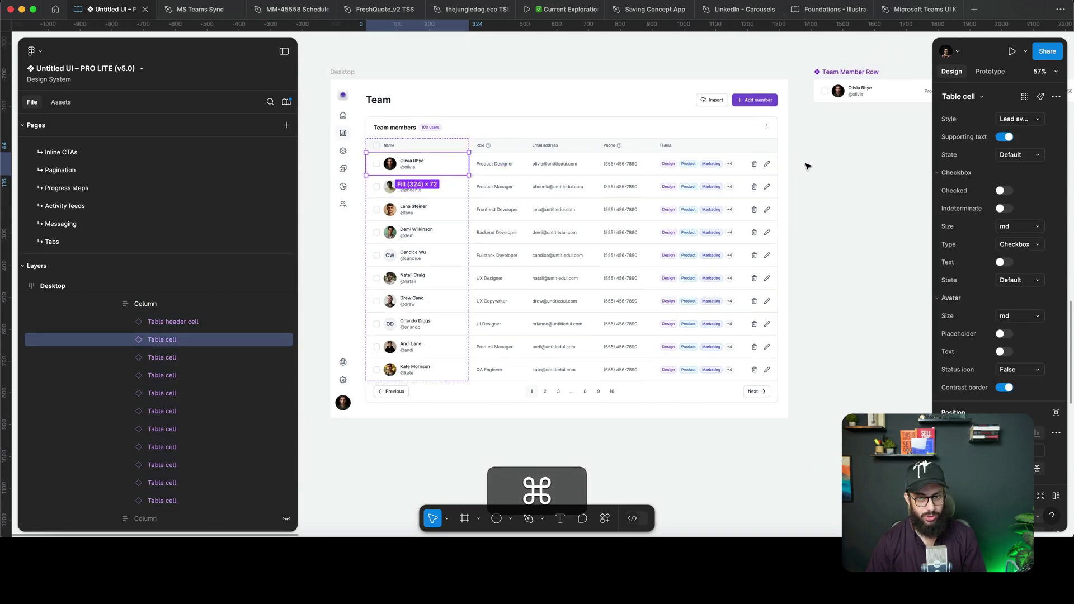
{"action": "left_click", "coordinate": [826, 165]}
{"action": "scroll", "coordinate": [820, 168], "scroll_direction": "right", "scroll_amount": 3}
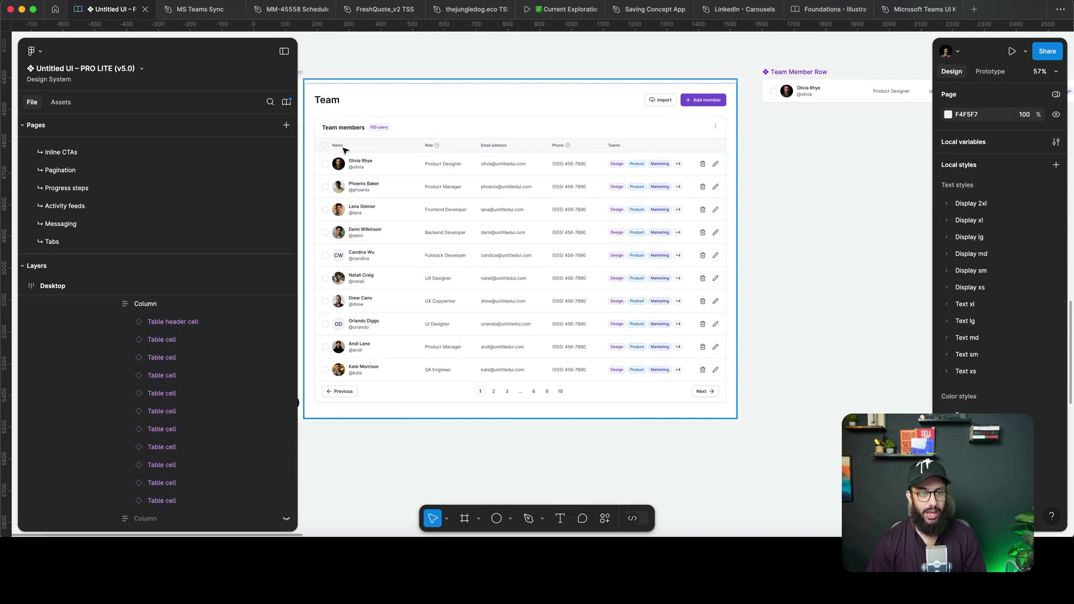
{"action": "left_click", "coordinate": [344, 150]}
{"action": "left_click", "coordinate": [343, 149]}
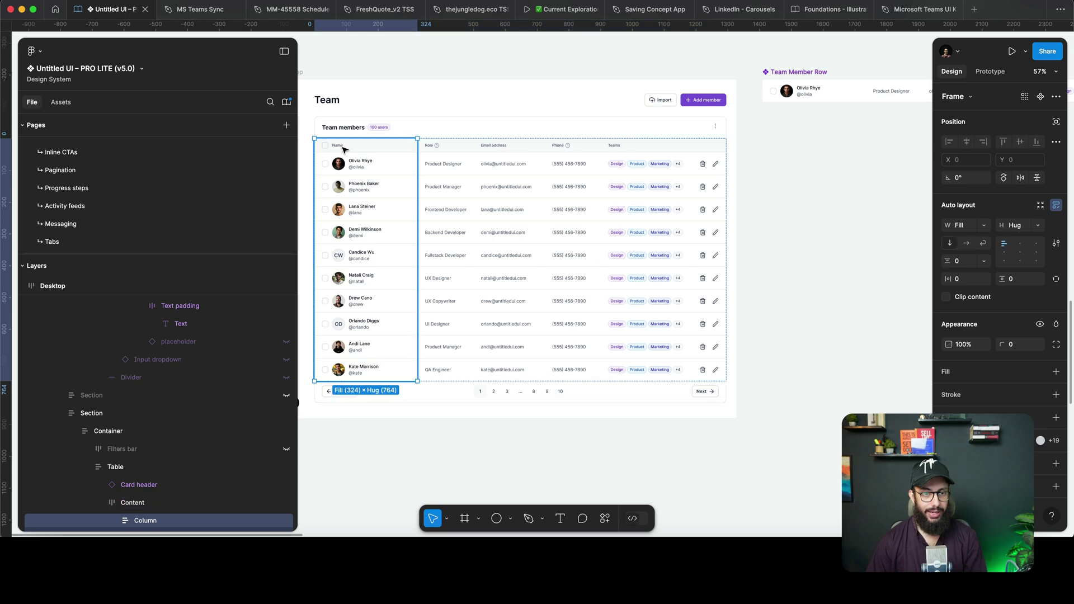
{"action": "key", "text": "alt"}
{"action": "left_click_drag", "start_coordinate": [341, 149], "coordinate": [807, 130]}
{"action": "key", "text": "super+z"}
{"action": "key", "text": "super+z"}
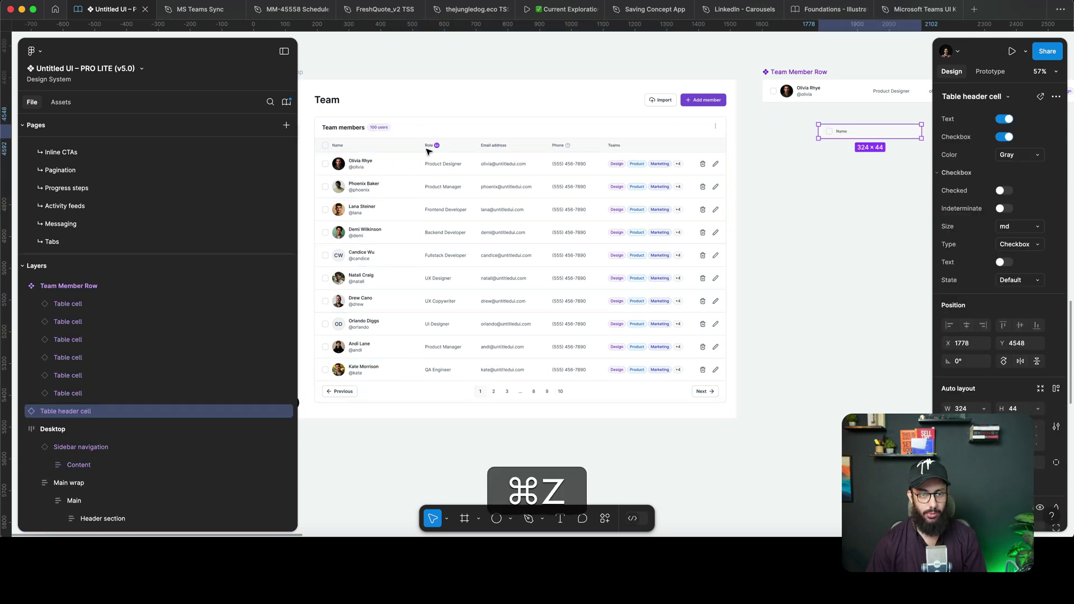
Option-drag copies of the Role, Email address, Phone and Teams header cells onto the canvas, then select them all.
{"action": "left_click", "coordinate": [468, 149]}
{"action": "left_click", "coordinate": [456, 145]}
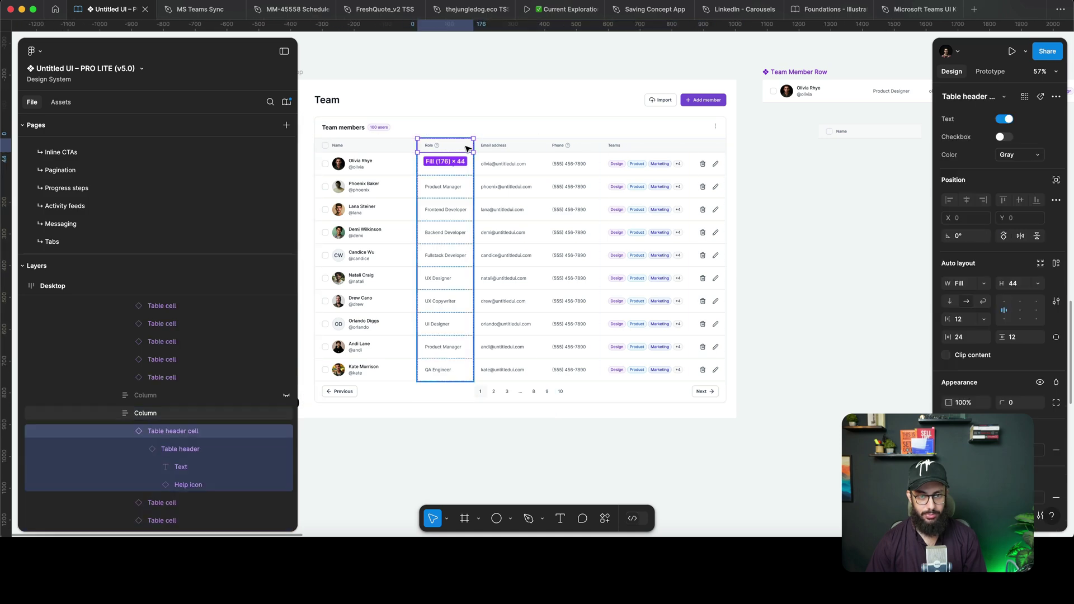
{"action": "key", "text": "alt"}
{"action": "left_click_drag", "start_coordinate": [456, 145], "coordinate": [871, 197]}
{"action": "left_click_drag", "start_coordinate": [493, 145], "coordinate": [819, 234]}
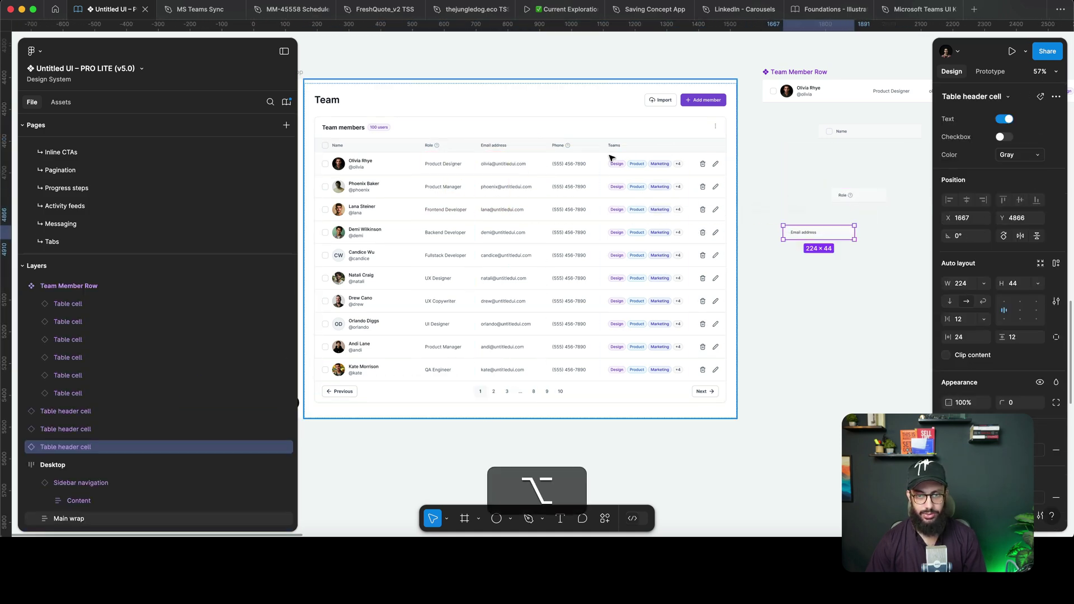
{"action": "left_click_drag", "start_coordinate": [560, 145], "coordinate": [828, 274]}
{"action": "left_click", "coordinate": [631, 151]}
{"action": "left_click", "coordinate": [631, 147]}
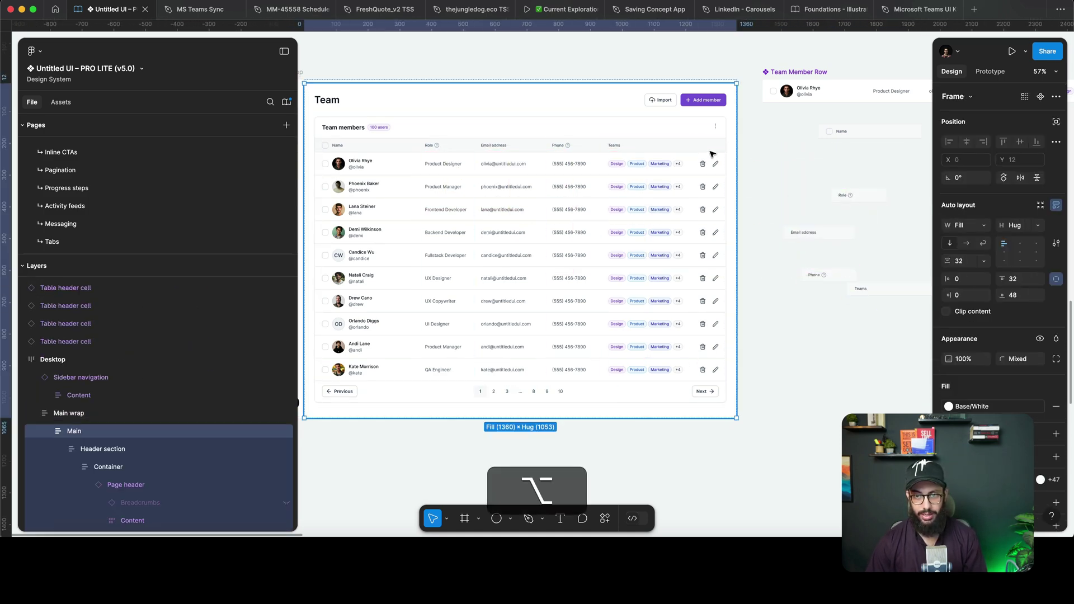
{"action": "left_click_drag", "start_coordinate": [631, 147], "coordinate": [897, 258]}
{"action": "scroll", "coordinate": [590, 205], "scroll_direction": "right", "scroll_amount": 5}
{"action": "left_click_drag", "start_coordinate": [775, 343], "coordinate": [560, 139]}
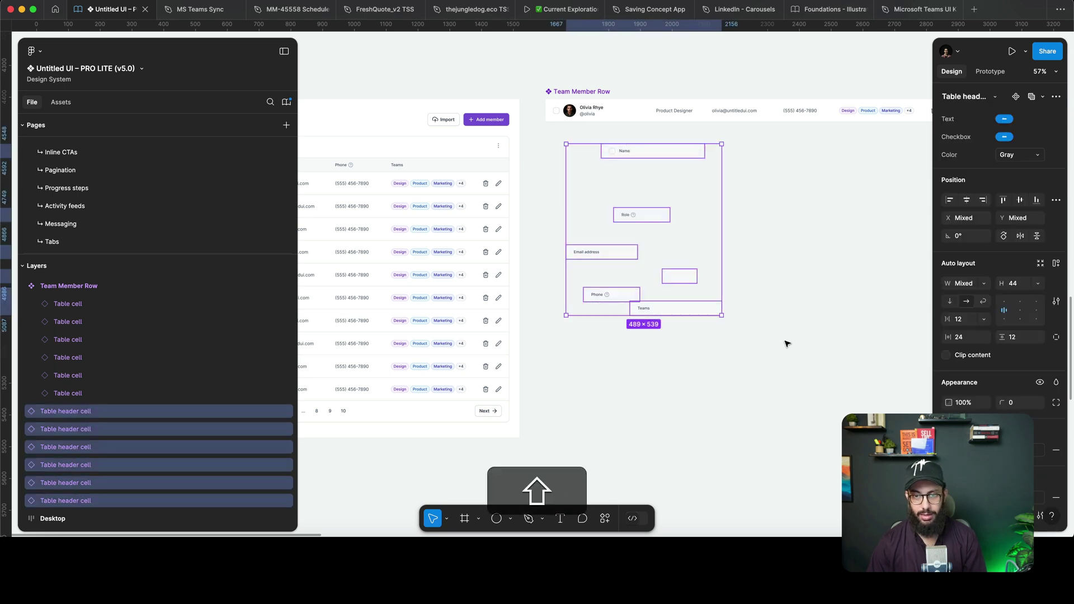
Wrap the header copies in a horizontal, hug-width auto-layout frame under Team Member Row.
{"action": "key", "text": "shift+a"}
{"action": "left_click", "coordinate": [967, 243]}
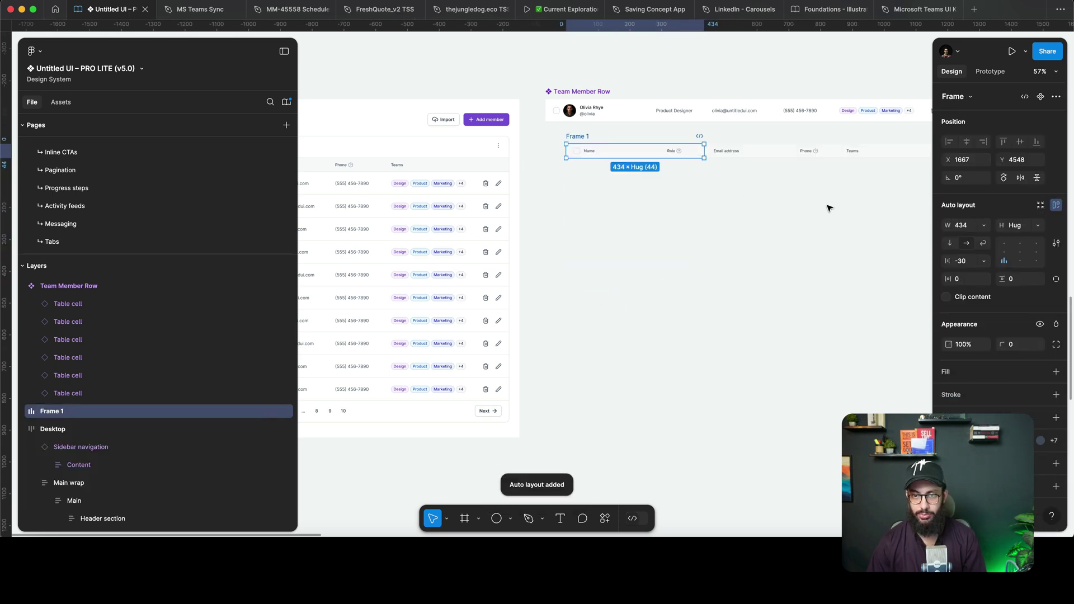
{"action": "left_click", "coordinate": [983, 225]}
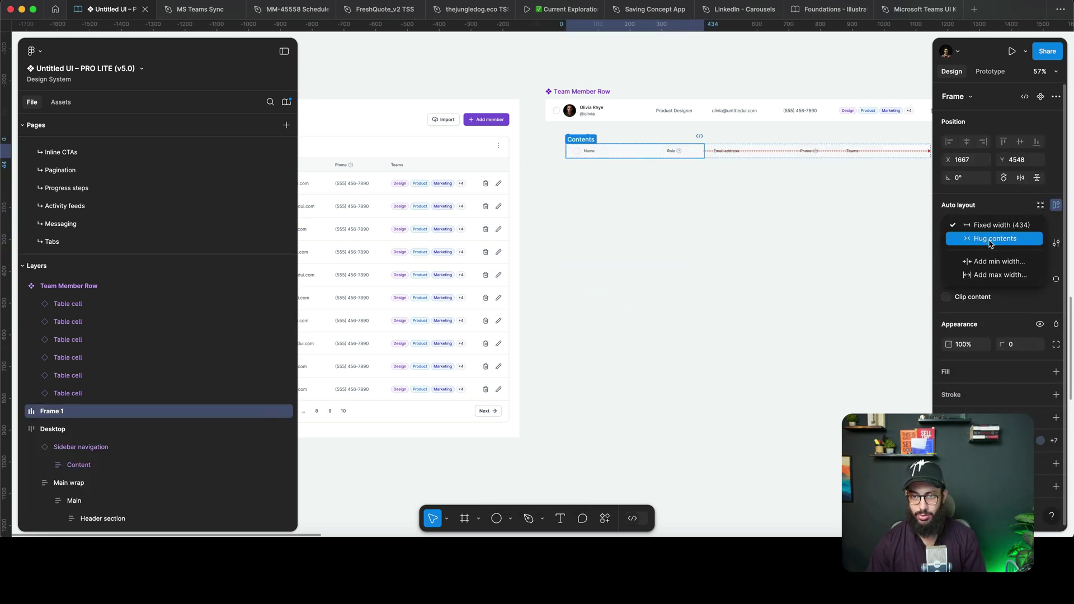
{"action": "left_click", "coordinate": [976, 238]}
{"action": "key", "text": "space"}
{"action": "left_click_drag", "start_coordinate": [662, 219], "coordinate": [655, 222]}
{"action": "scroll", "coordinate": [616, 212], "scroll_direction": "right", "scroll_amount": 3}
{"action": "scroll", "coordinate": [615, 212], "scroll_direction": "up", "scroll_amount": 2}
{"action": "left_click_drag", "start_coordinate": [528, 171], "coordinate": [508, 158]}
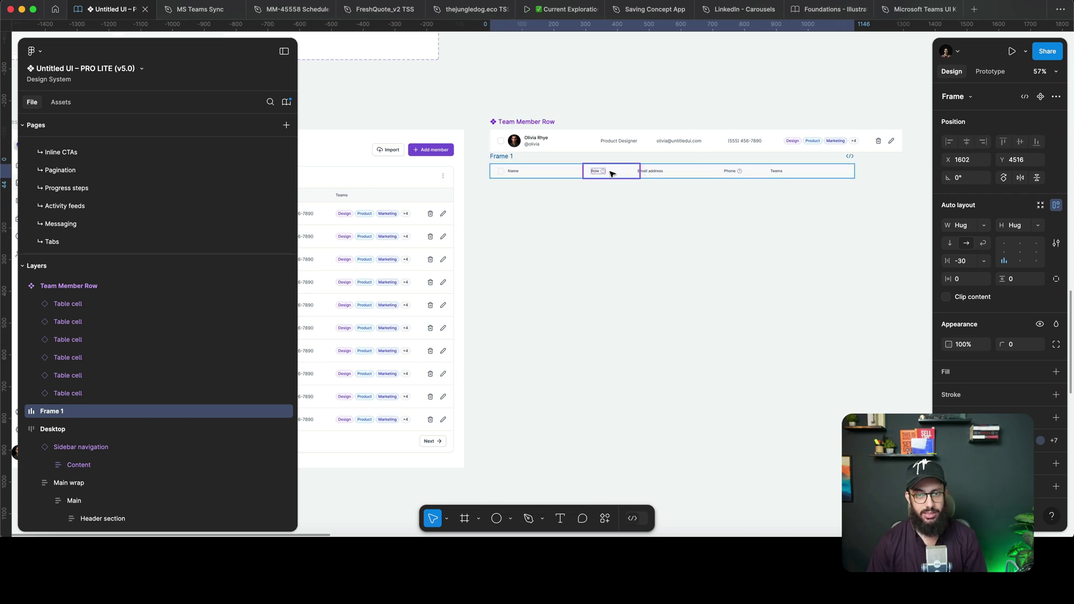
Set the header frame's spacing between cells to 0 and nudge the row into place.
{"action": "left_click", "coordinate": [627, 175]}
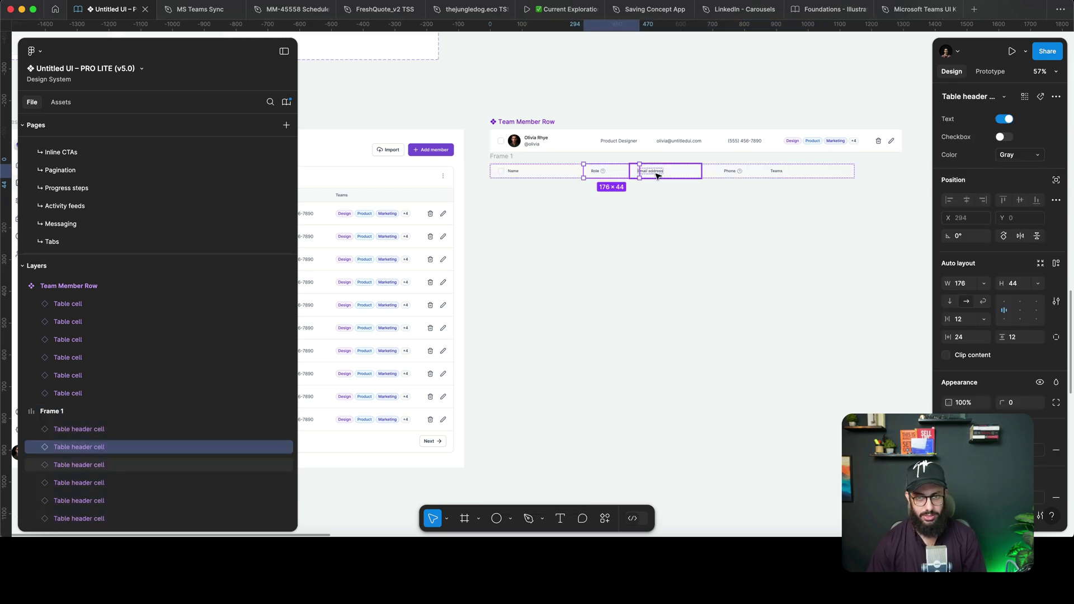
{"action": "key", "text": "shift+Return"}
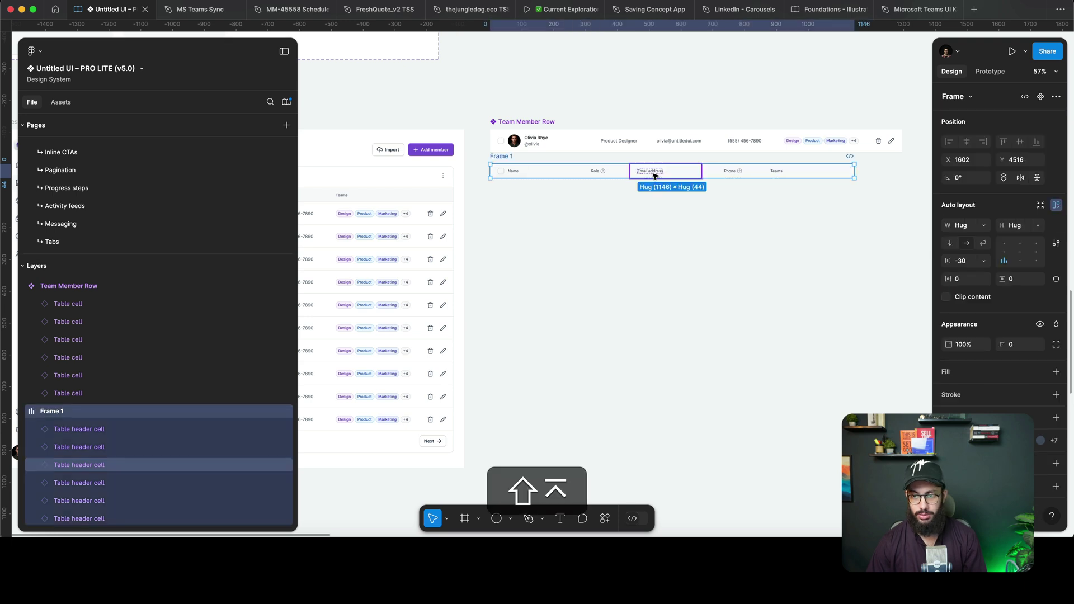
{"action": "left_click", "coordinate": [947, 262]}
{"action": "type", "text": "0"}
{"action": "key", "text": "Return"}
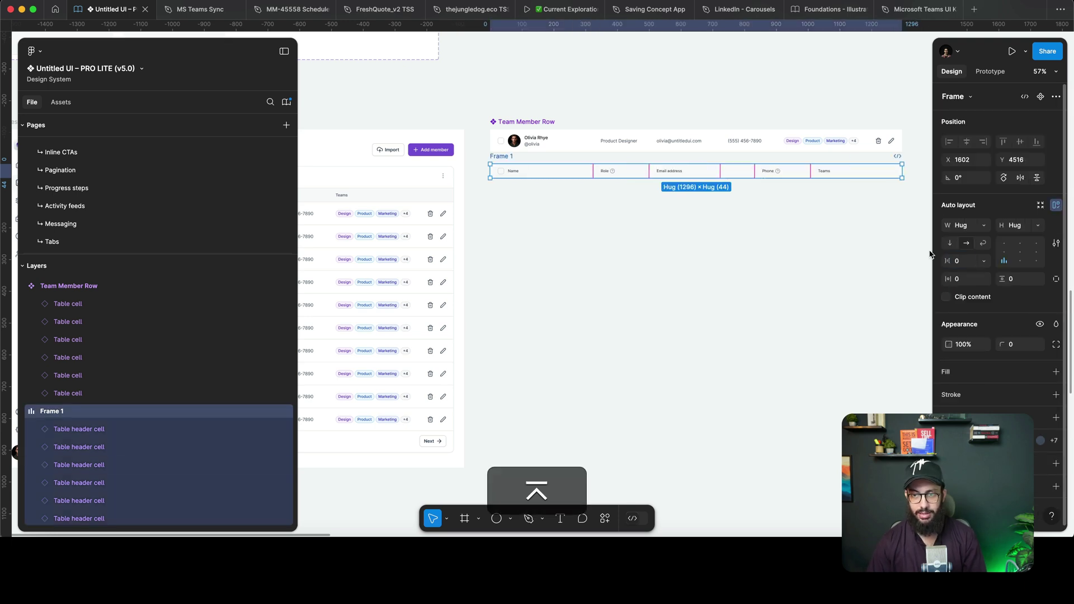
{"action": "left_click", "coordinate": [784, 195]}
{"action": "left_click_drag", "start_coordinate": [503, 157], "coordinate": [509, 164]}
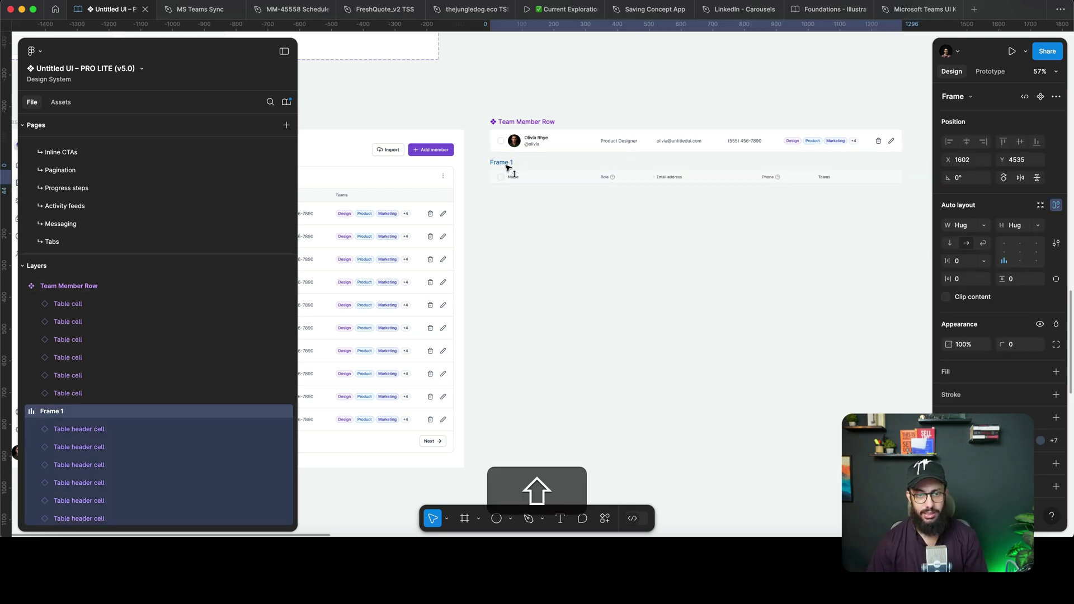
Rename the frame 'Team Member Header' and turn it into a component.
{"action": "key", "text": "shift+super+r"}
{"action": "type", "text": "Table H"}
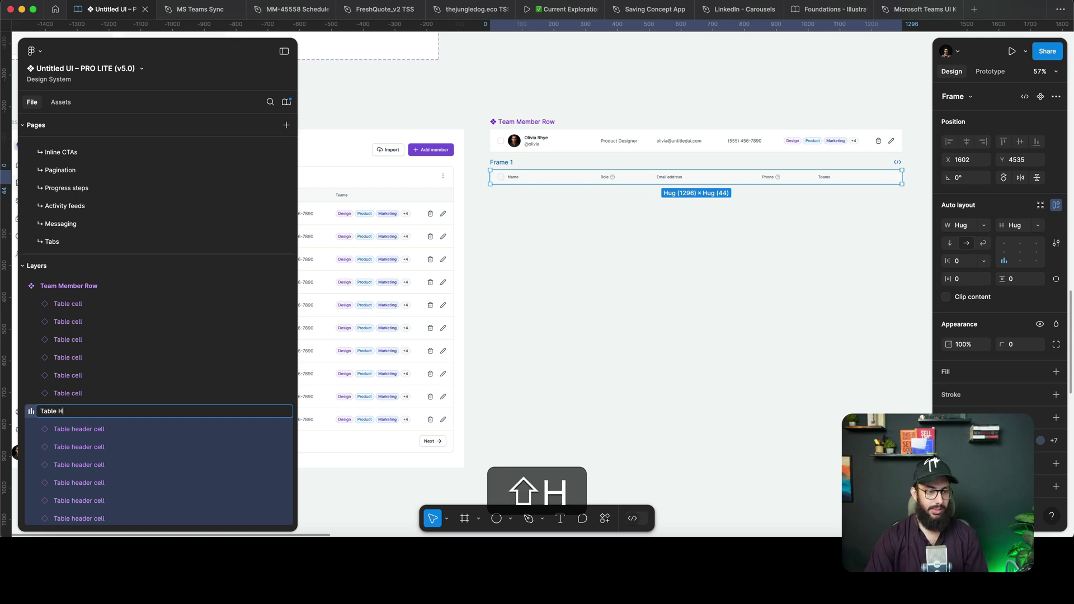
{"action": "key", "text": "shift+super+a"}
{"action": "type", "text": "Team Me"}
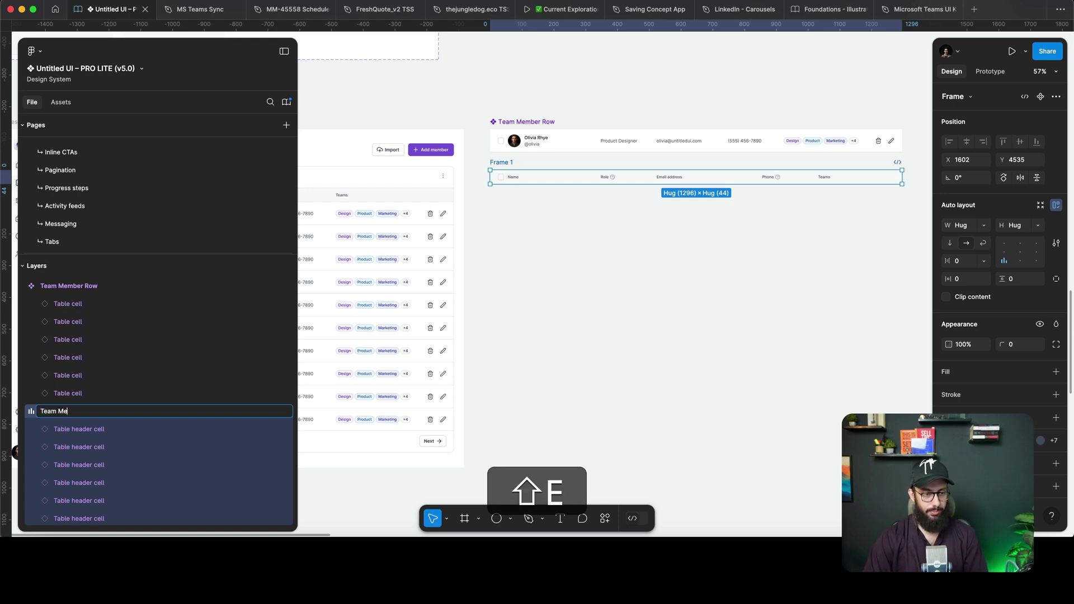
{"action": "type", "text": "mber Header"}
{"action": "key", "text": "Return"}
{"action": "key", "text": "super+k"}
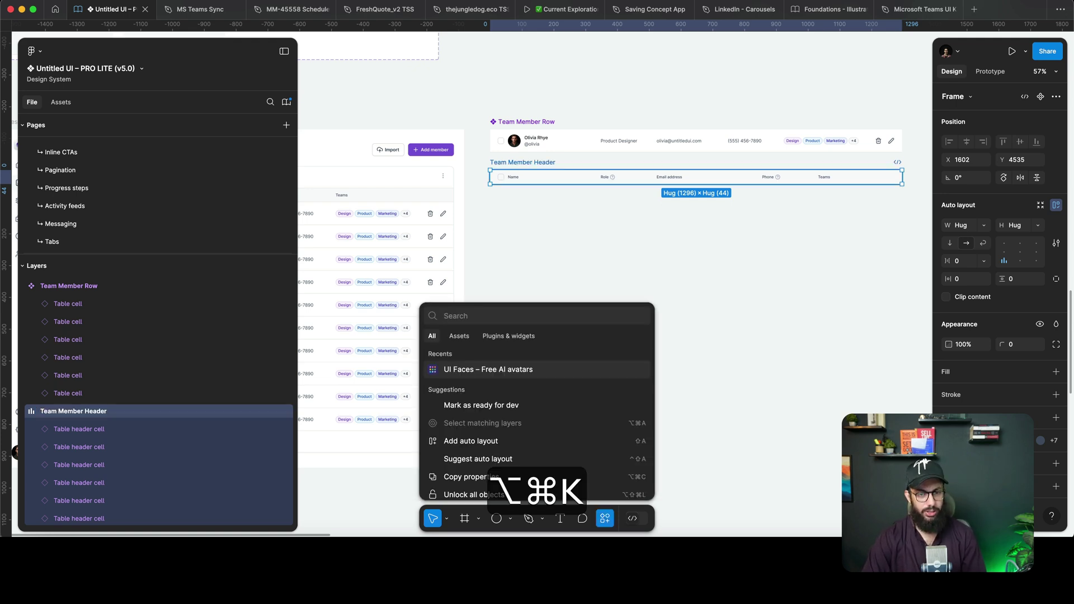
{"action": "key", "text": "alt+super+k"}
{"action": "key", "text": "alt+super+l"}
Duplicate Team Member Header and Team Member Row downward and wrap both in an auto-layout frame.
{"action": "scroll", "coordinate": [528, 166], "scroll_direction": "down", "scroll_amount": 3}
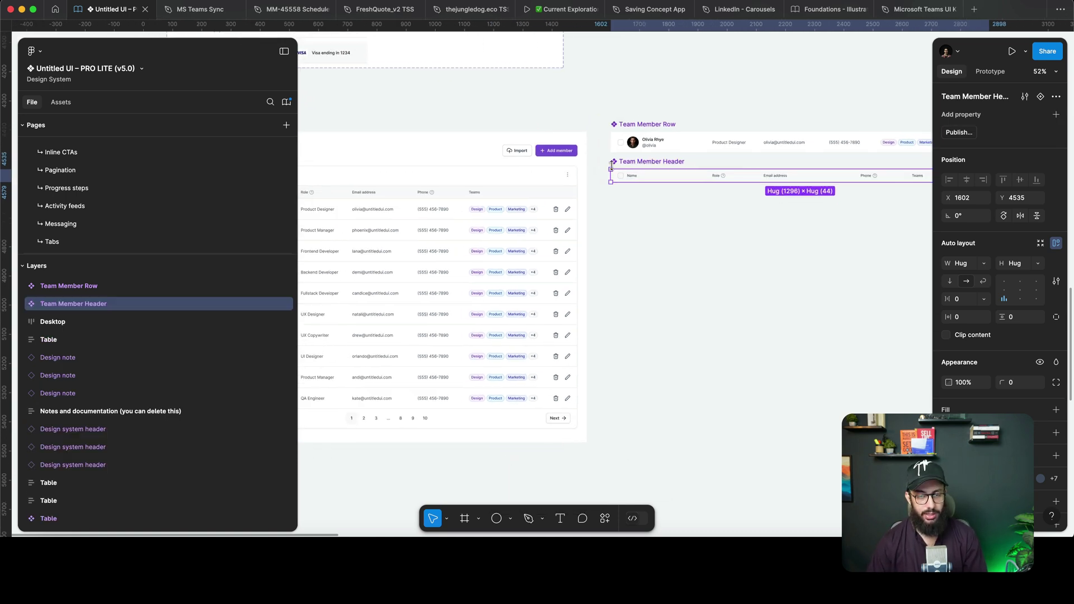
{"action": "scroll", "coordinate": [537, 146], "scroll_direction": "left", "scroll_amount": 6}
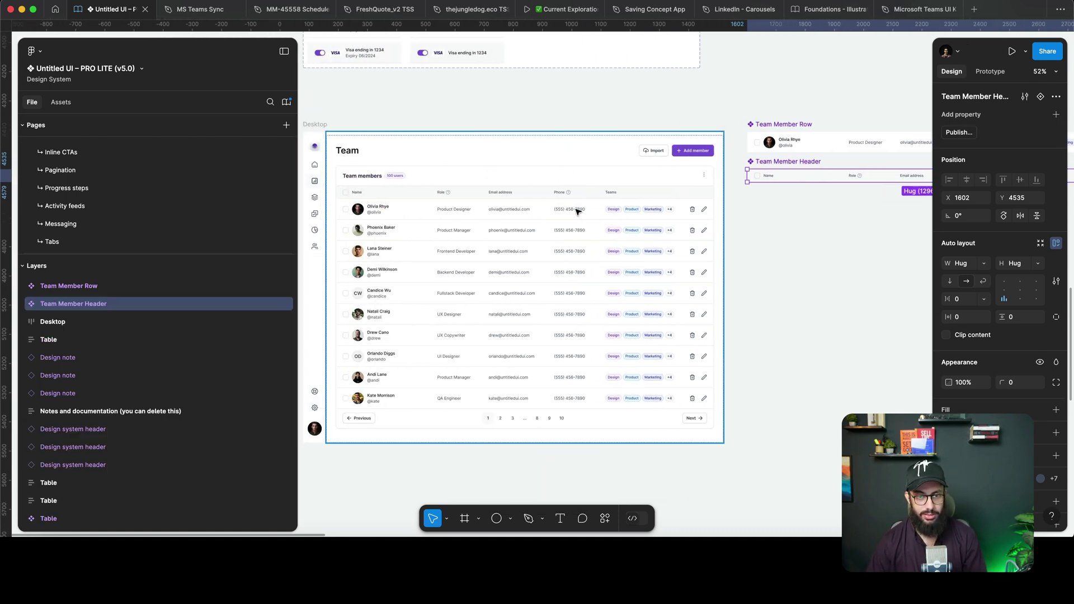
{"action": "scroll", "coordinate": [578, 210], "scroll_direction": "right", "scroll_amount": 4}
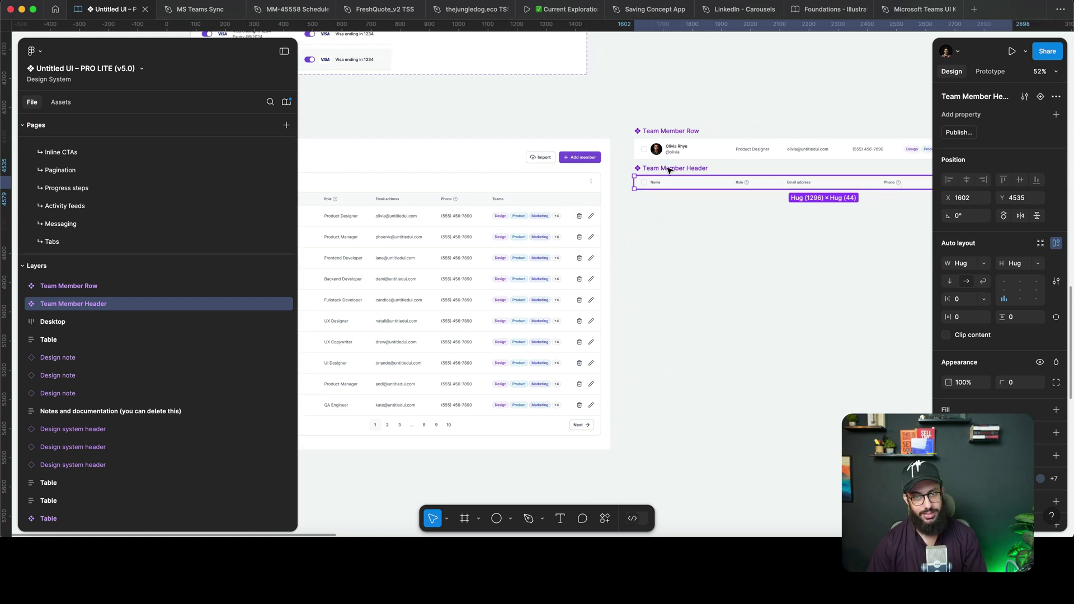
{"action": "left_click_drag", "start_coordinate": [669, 171], "coordinate": [676, 227]}
{"action": "left_click_drag", "start_coordinate": [662, 131], "coordinate": [682, 234]}
{"action": "scroll", "coordinate": [685, 232], "scroll_direction": "right", "scroll_amount": 4}
{"action": "left_click_drag", "start_coordinate": [539, 206], "coordinate": [897, 277]}
{"action": "key", "text": "shift+a"}
Try duplicating the row instance inside the new frame, then undo the extra rows.
{"action": "left_click", "coordinate": [616, 291]}
{"action": "left_click", "coordinate": [573, 259]}
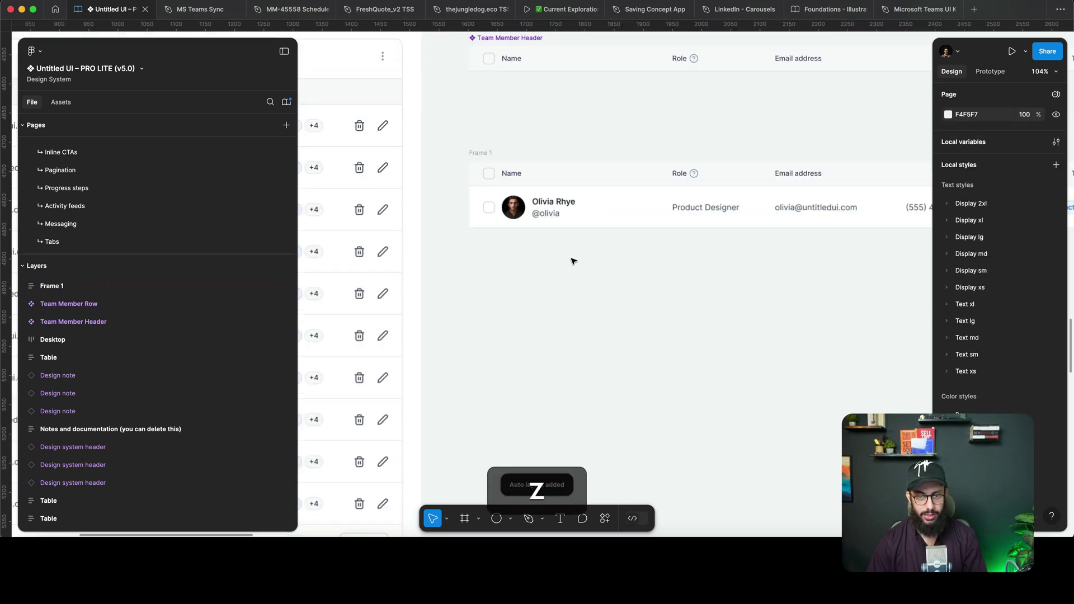
{"action": "scroll", "coordinate": [575, 260], "scroll_direction": "right", "scroll_amount": 3}
{"action": "scroll", "coordinate": [547, 263], "scroll_direction": "down", "scroll_amount": 3}
{"action": "scroll", "coordinate": [547, 263], "scroll_direction": "right", "scroll_amount": 2}
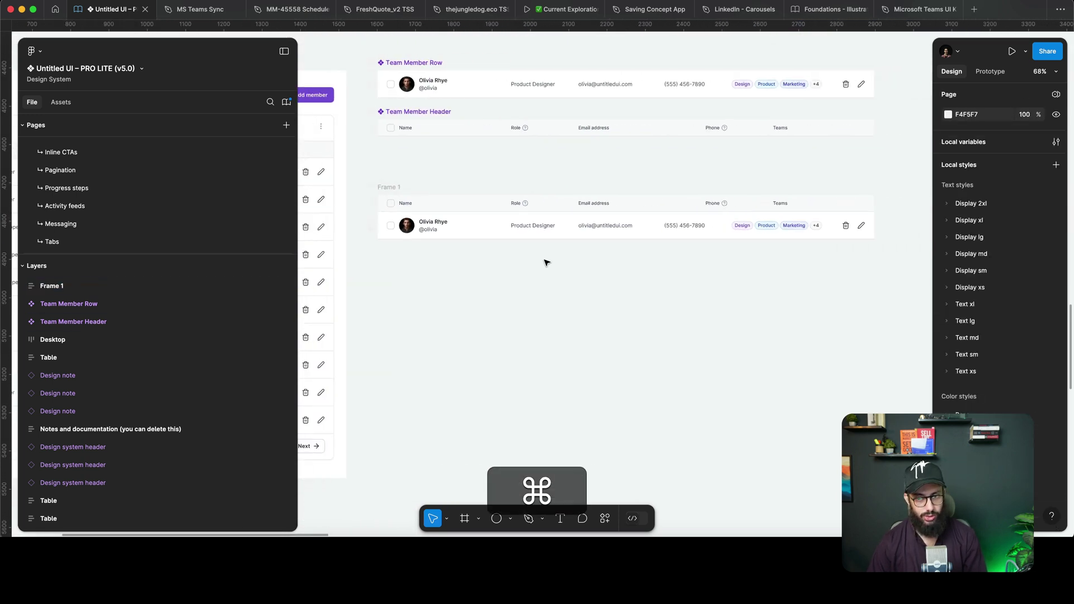
{"action": "left_click", "coordinate": [513, 227]}
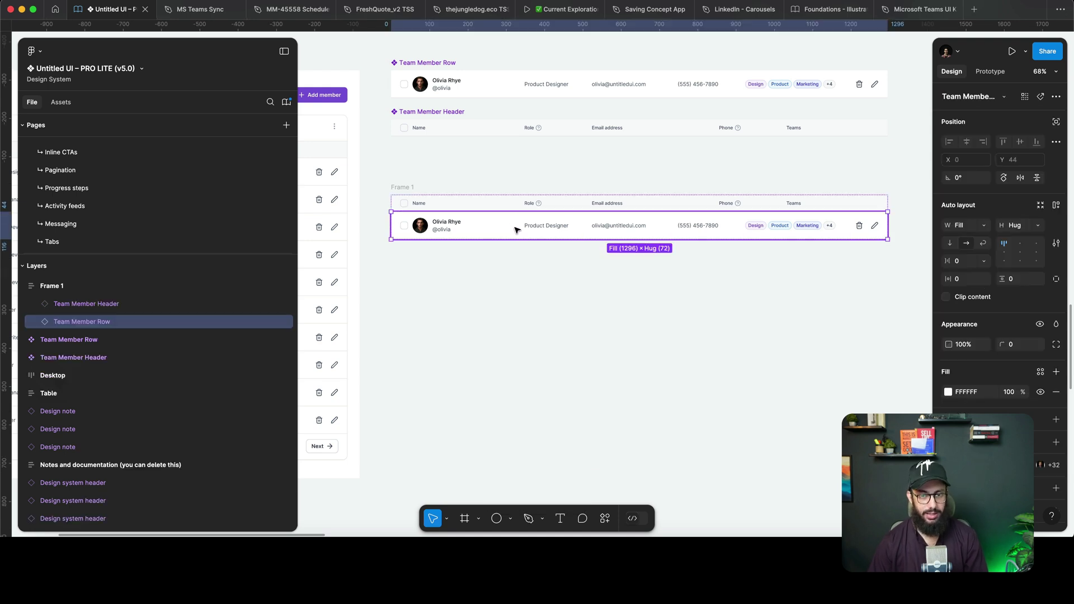
{"action": "key", "text": "super+d"}
{"action": "key", "text": "super+d"}
{"action": "key", "text": "super+d"}
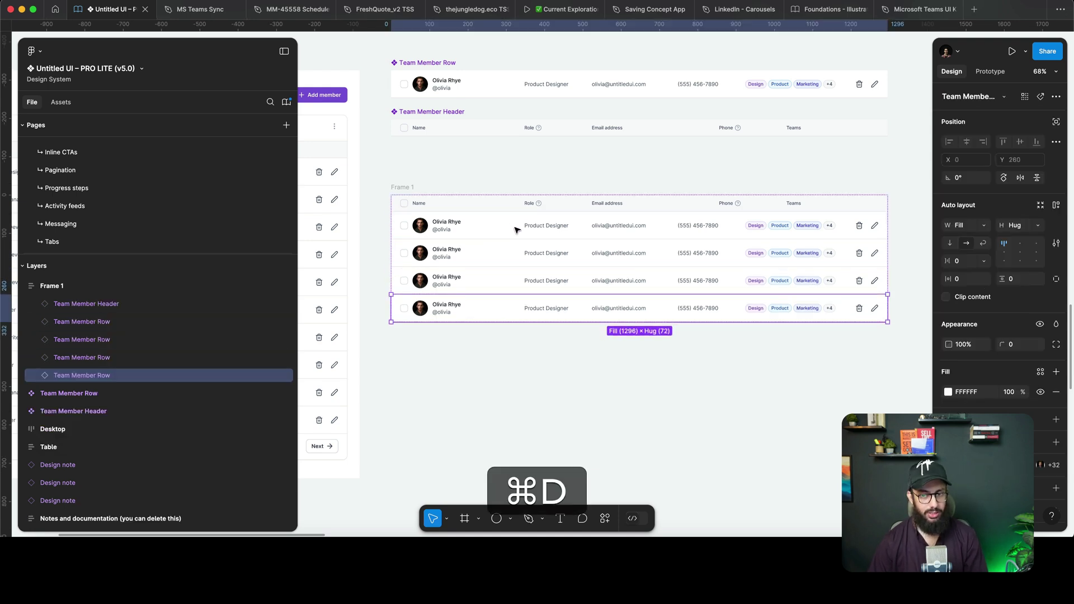
{"action": "key", "text": "super+z"}
{"action": "key", "text": "super+z"}
{"action": "key", "text": "super+z"}
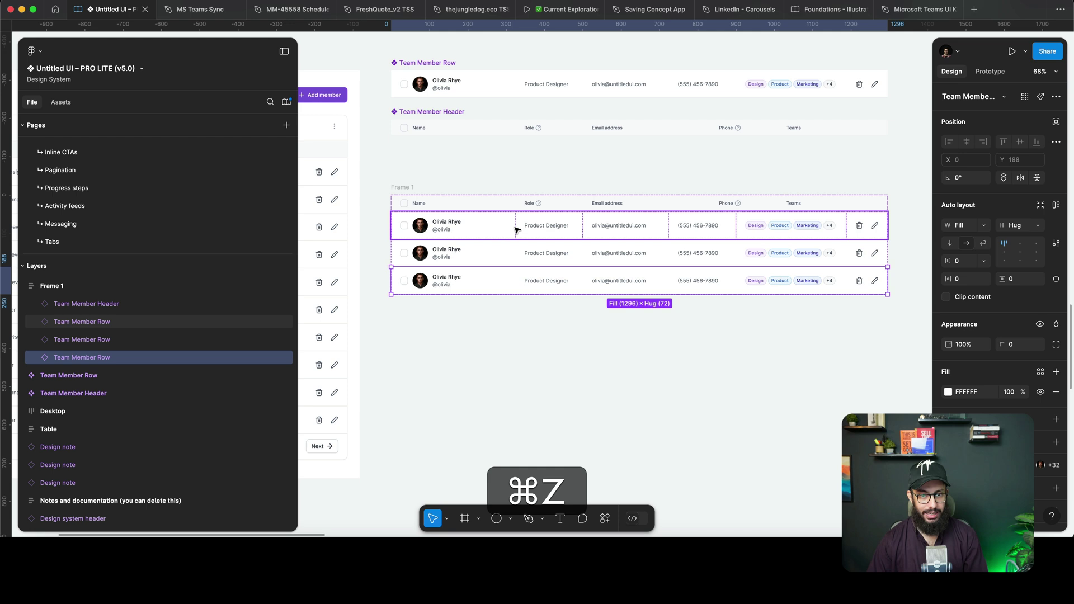
Duplicate the Product Designer cell in the row component and the Role header cell.
{"action": "left_click", "coordinate": [554, 87]}
{"action": "scroll", "coordinate": [576, 136], "scroll_direction": "up", "scroll_amount": 2}
{"action": "key", "text": "super+d"}
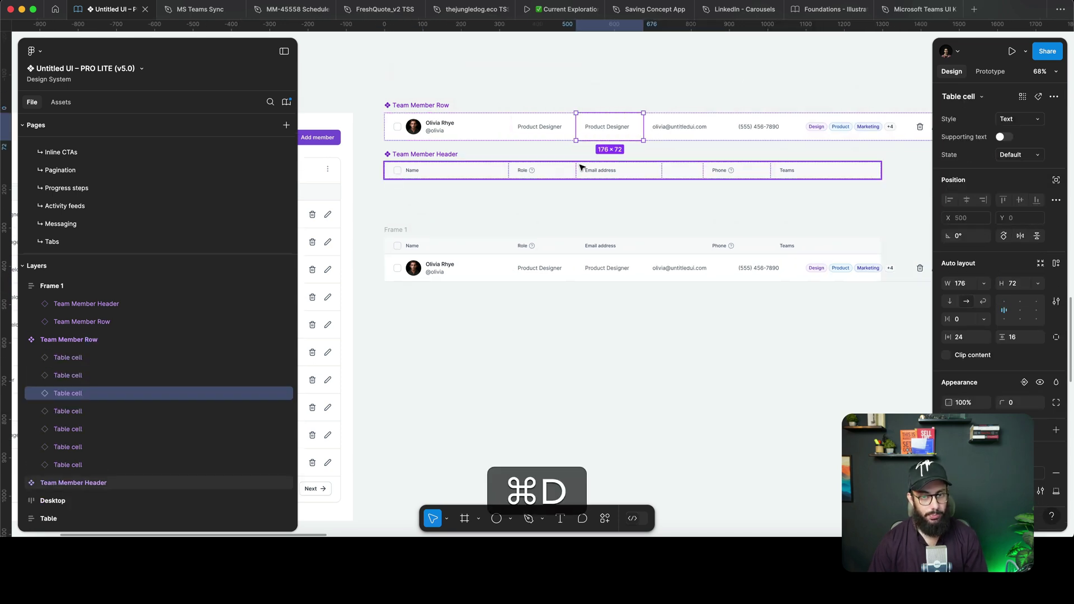
{"action": "left_click", "coordinate": [550, 174]}
{"action": "key", "text": "super+d"}
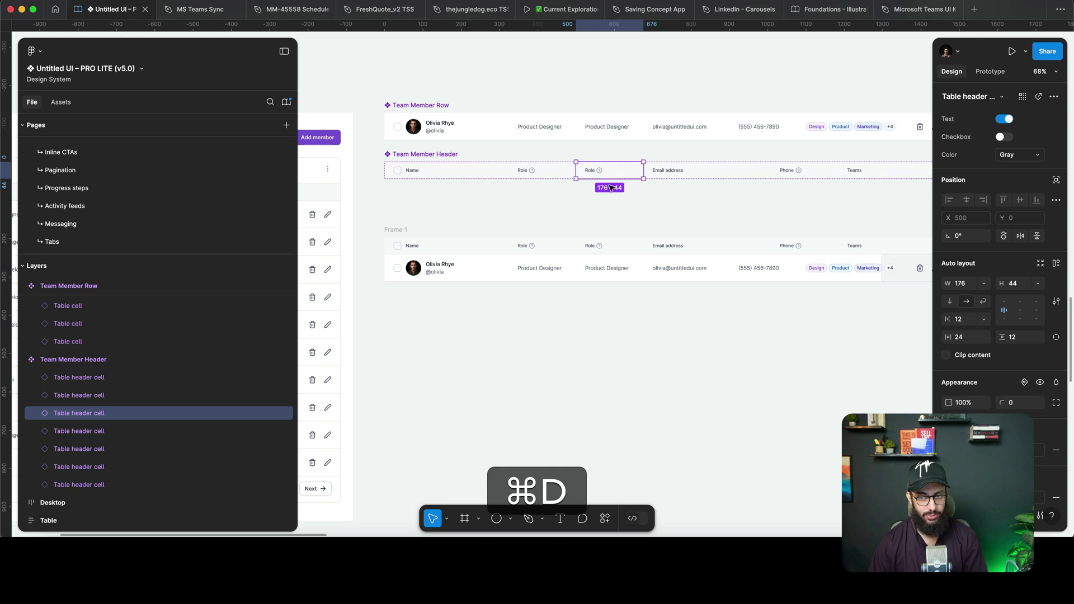
{"action": "scroll", "coordinate": [609, 188], "scroll_direction": "right", "scroll_amount": 4}
Set Frame 1's width to Hug contents.
{"action": "left_click", "coordinate": [744, 271]}
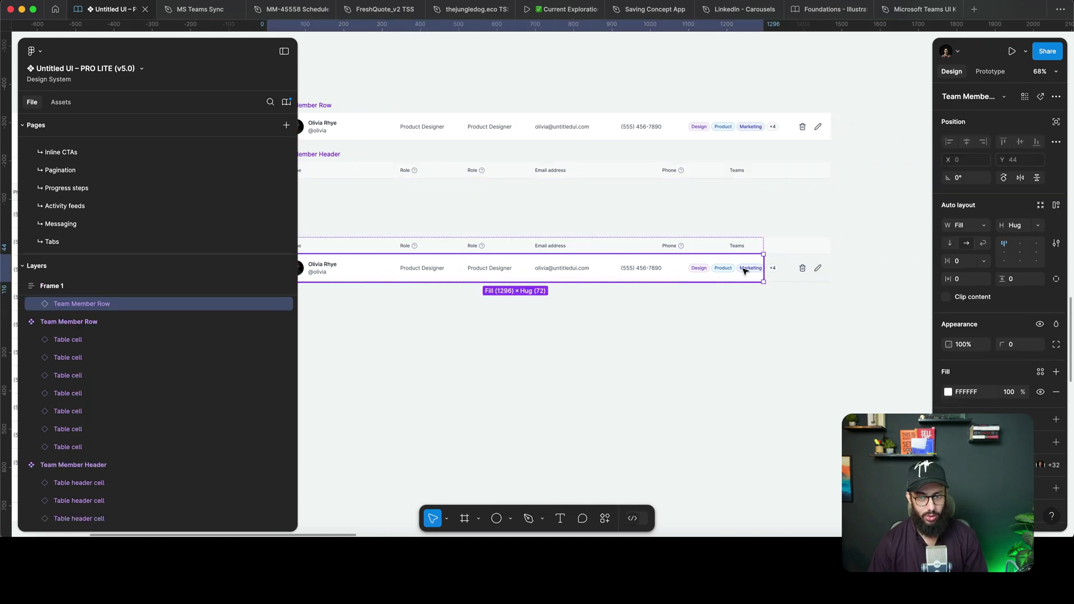
{"action": "key", "text": "shift+Return"}
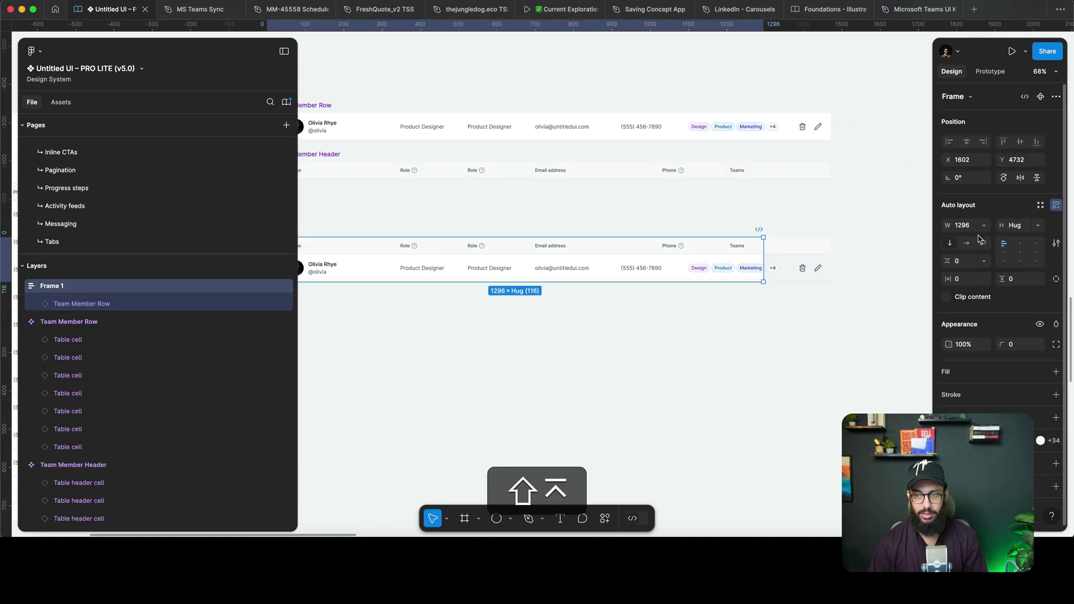
{"action": "left_click", "coordinate": [985, 232]}
{"action": "left_click", "coordinate": [995, 238]}
{"action": "left_click", "coordinate": [844, 219]}
{"action": "scroll", "coordinate": [844, 219], "scroll_direction": "left", "scroll_amount": 1}
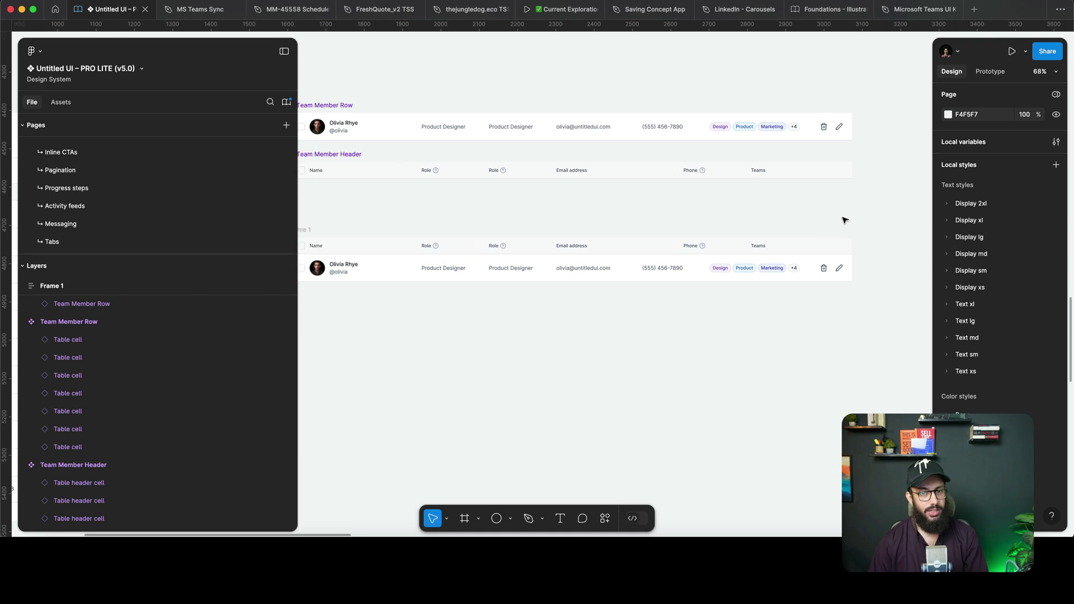
{"action": "scroll", "coordinate": [844, 220], "scroll_direction": "left", "scroll_amount": 1}
Relabel the copied Role header cell as 'Status'.
{"action": "double_click", "coordinate": [528, 174]}
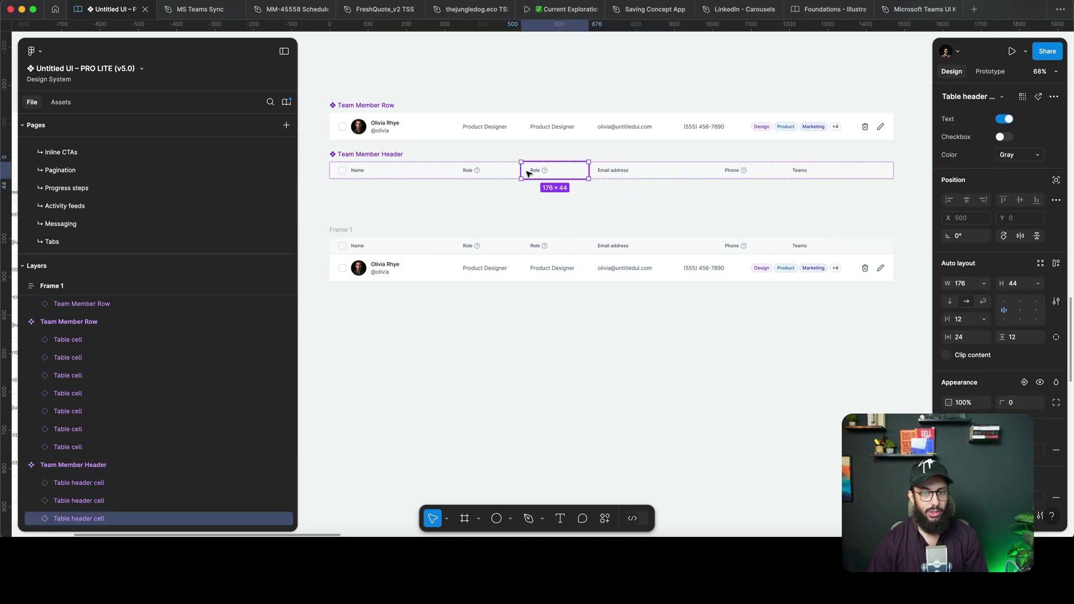
{"action": "scroll", "coordinate": [535, 174], "scroll_direction": "up", "scroll_amount": 3}
{"action": "double_click", "coordinate": [531, 171]}
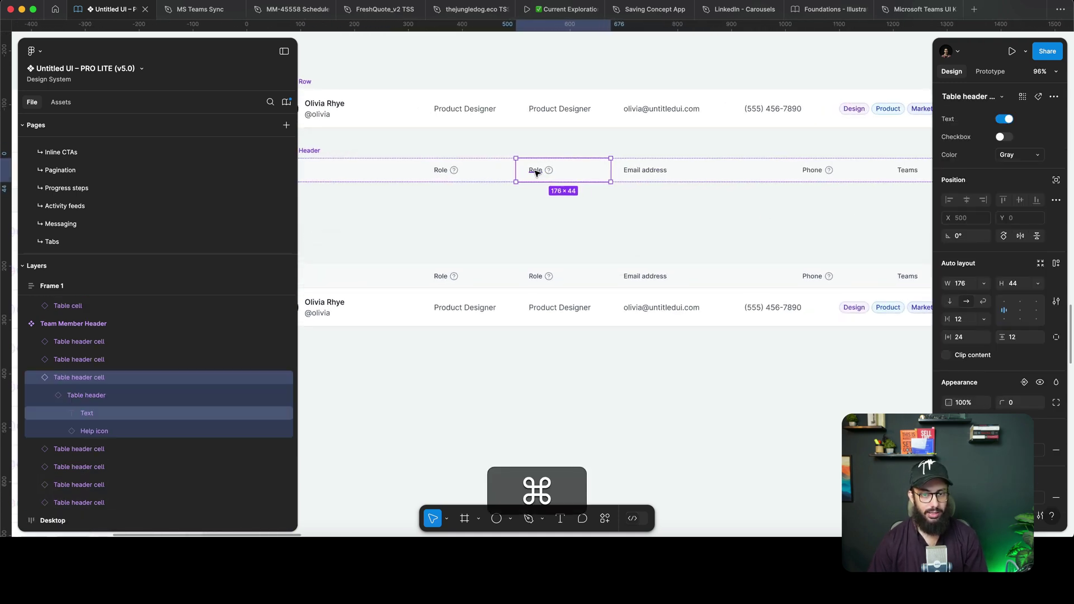
{"action": "type", "text": "Status"}
{"action": "key", "text": "Escape"}
Check the Teams cell's style and select the duplicated Product Designer cell.
{"action": "left_click", "coordinate": [554, 118]}
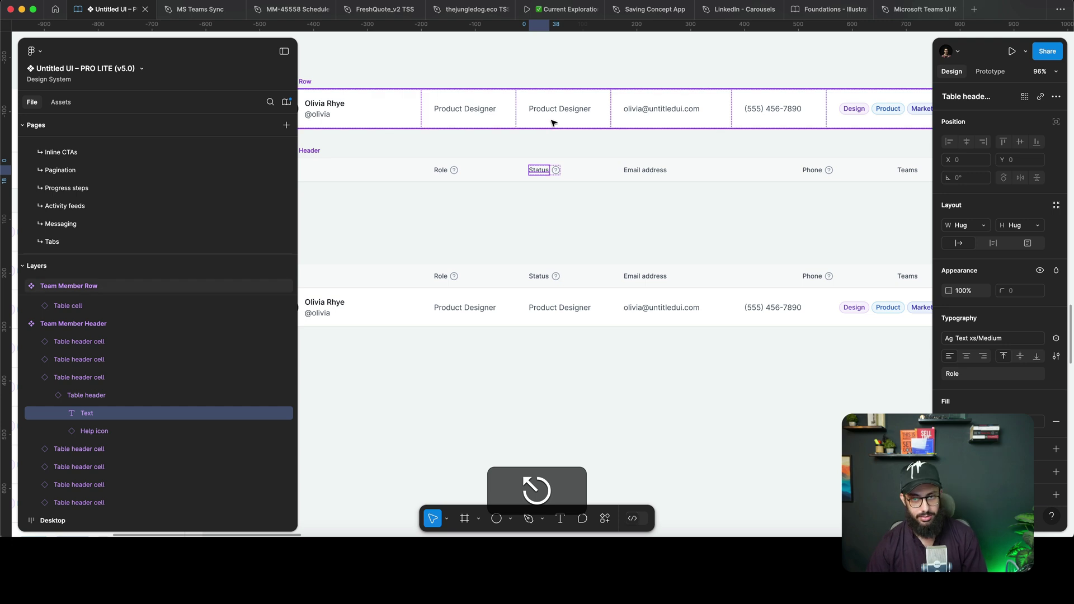
{"action": "left_click", "coordinate": [554, 119]}
{"action": "left_click", "coordinate": [859, 108]}
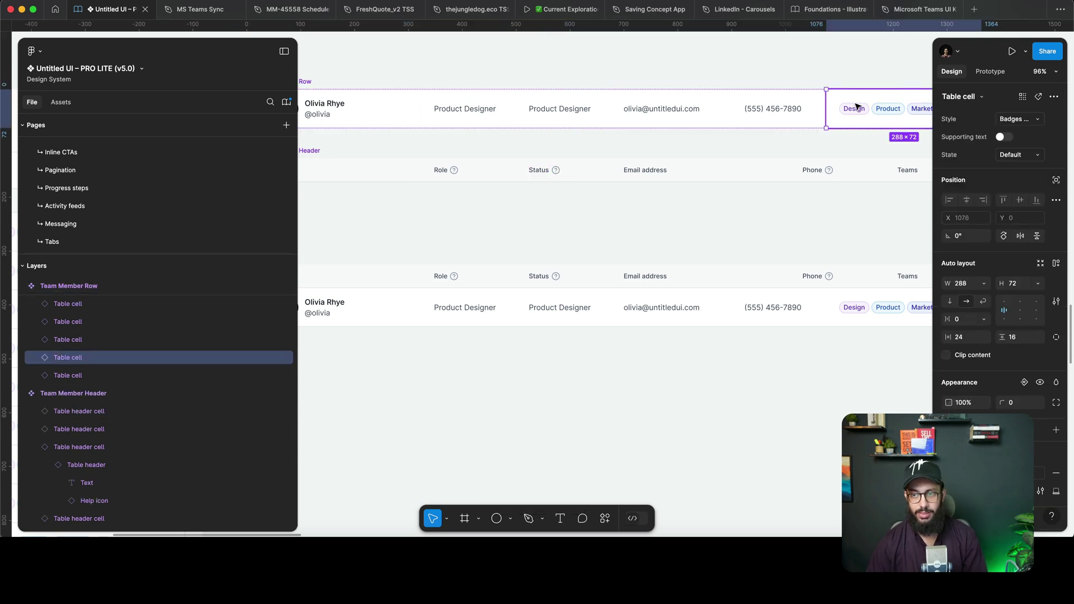
{"action": "left_click", "coordinate": [561, 110]}
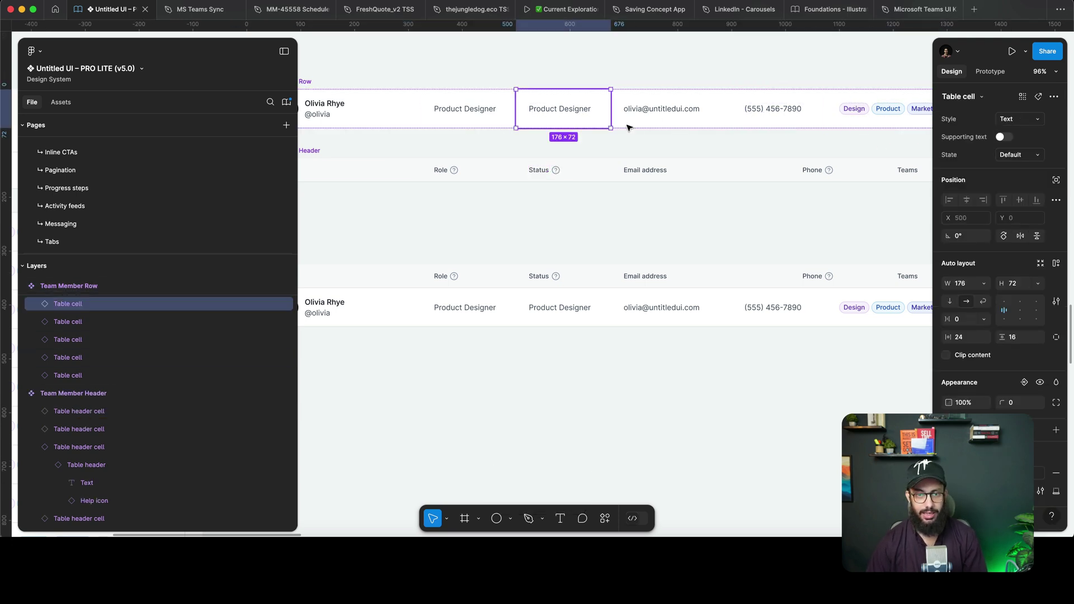
Set the duplicated cell's style to Badge so it shows Active.
{"action": "left_click", "coordinate": [1021, 119]}
{"action": "key", "text": "a"}
{"action": "key", "text": "Return"}
Duplicate the member row in Frame 1 to make four rows.
{"action": "scroll", "coordinate": [727, 232], "scroll_direction": "down", "scroll_amount": 5}
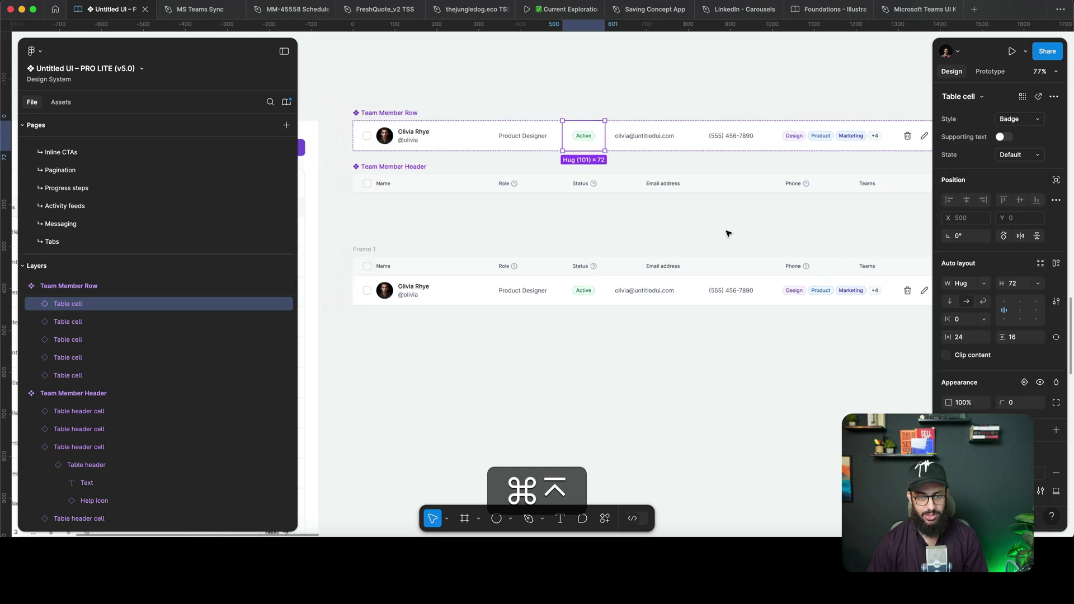
{"action": "left_click", "coordinate": [696, 288]}
{"action": "key", "text": "super+d"}
{"action": "scroll", "coordinate": [698, 288], "scroll_direction": "down", "scroll_amount": 1}
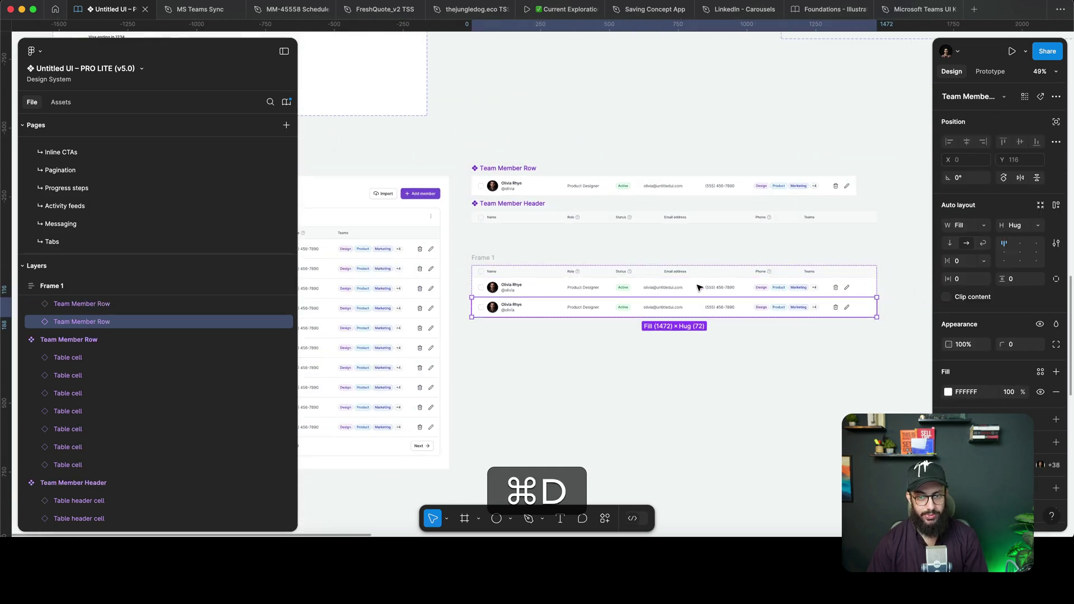
{"action": "key", "text": "super+d"}
{"action": "key", "text": "super+d"}
Hide the Status header cell and the Active badge cell.
{"action": "left_click", "coordinate": [629, 220]}
{"action": "left_click", "coordinate": [628, 221]}
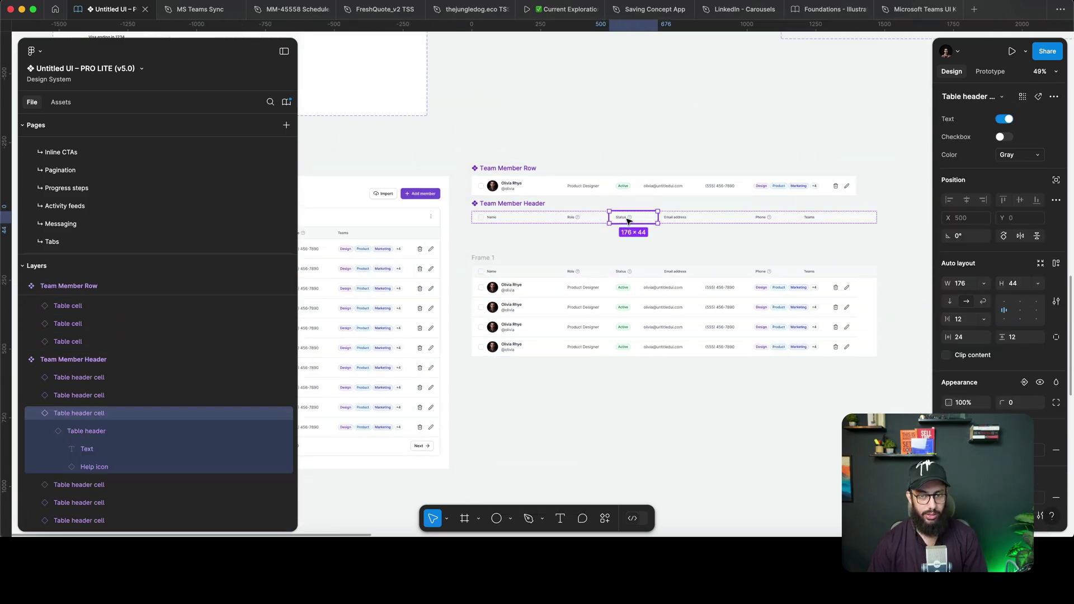
{"action": "key", "text": "z"}
{"action": "left_click", "coordinate": [629, 221]}
{"action": "key", "text": "shift+super+h"}
{"action": "left_click", "coordinate": [633, 154]}
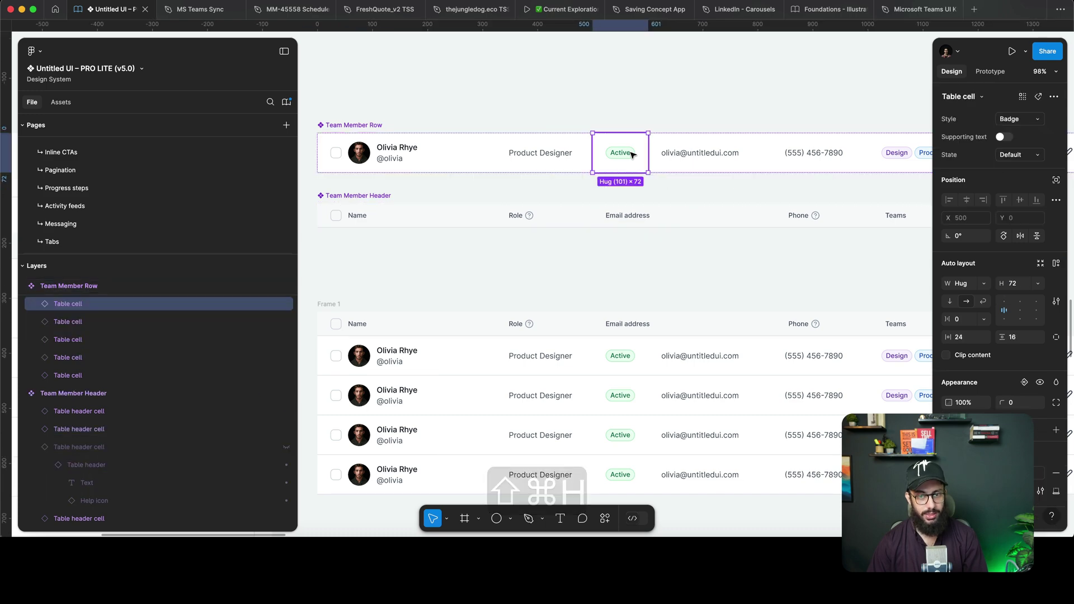
{"action": "key", "text": "shift+super+h"}
{"action": "scroll", "coordinate": [640, 214], "scroll_direction": "down", "scroll_amount": 3}
{"action": "left_click", "coordinate": [642, 136]}
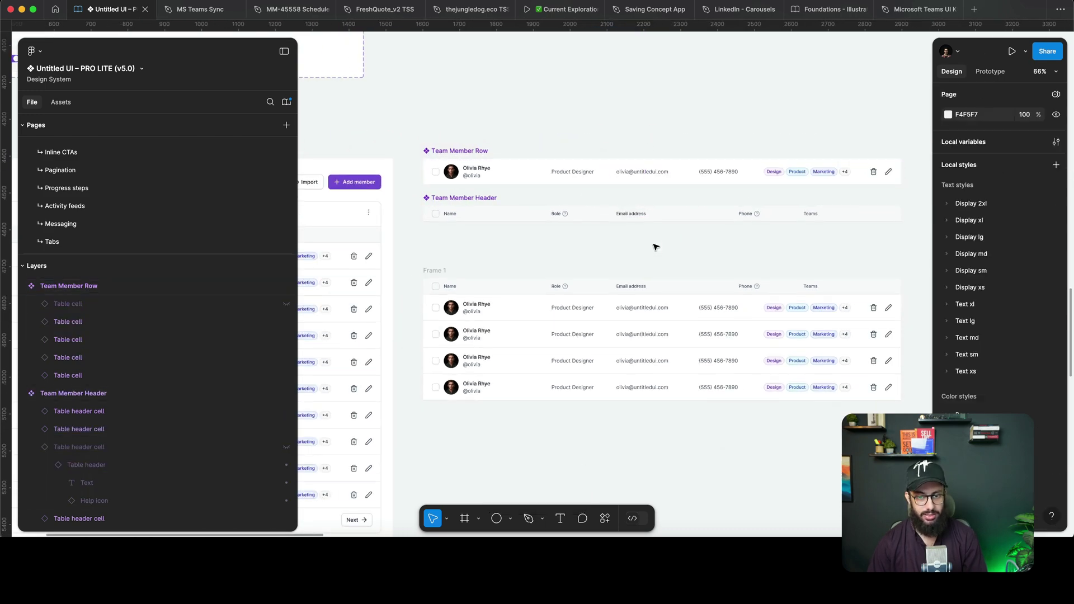
Move the blank header cell from beside Phone to the end of the header row.
{"action": "scroll", "coordinate": [655, 247], "scroll_direction": "down", "scroll_amount": 1}
{"action": "scroll", "coordinate": [477, 272], "scroll_direction": "down", "scroll_amount": 5}
{"action": "scroll", "coordinate": [477, 271], "scroll_direction": "right", "scroll_amount": 2}
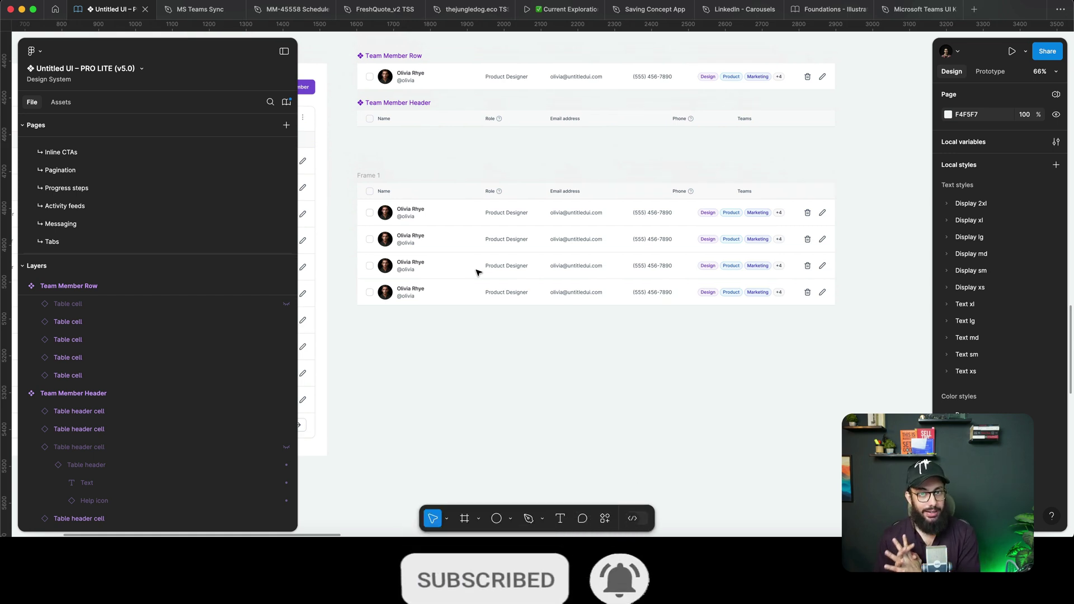
{"action": "scroll", "coordinate": [566, 261], "scroll_direction": "up", "scroll_amount": 2}
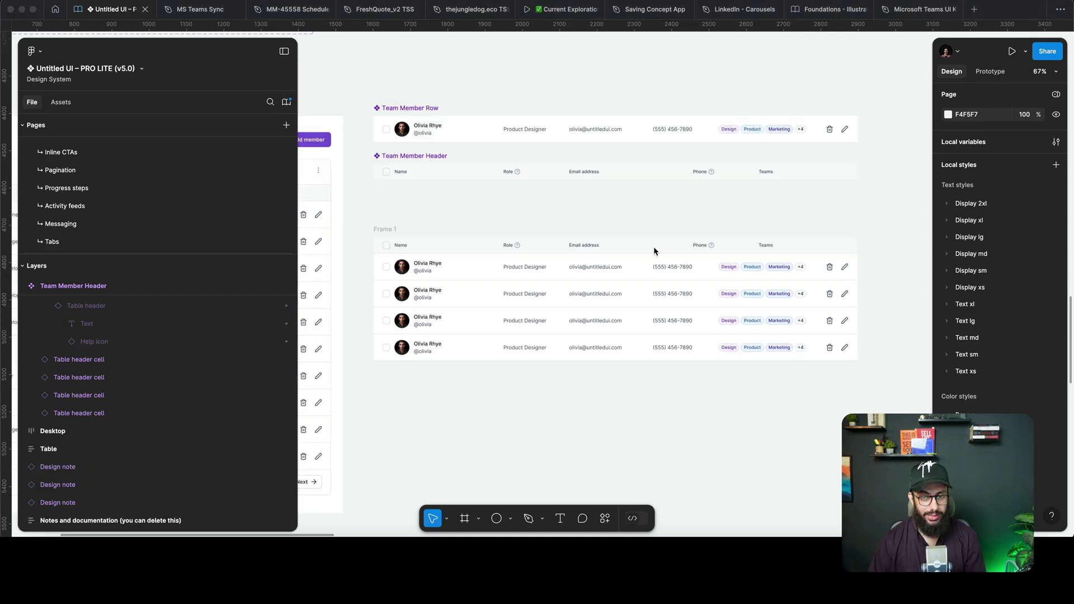
{"action": "double_click", "coordinate": [654, 247]}
{"action": "scroll", "coordinate": [709, 250], "scroll_direction": "up", "scroll_amount": 3}
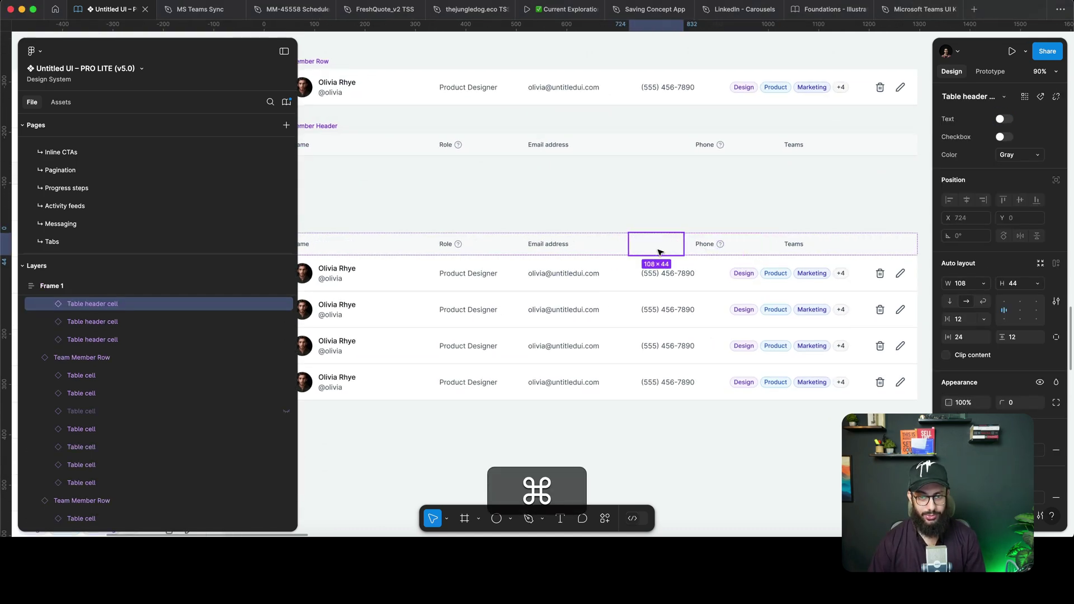
{"action": "left_click", "coordinate": [640, 144]}
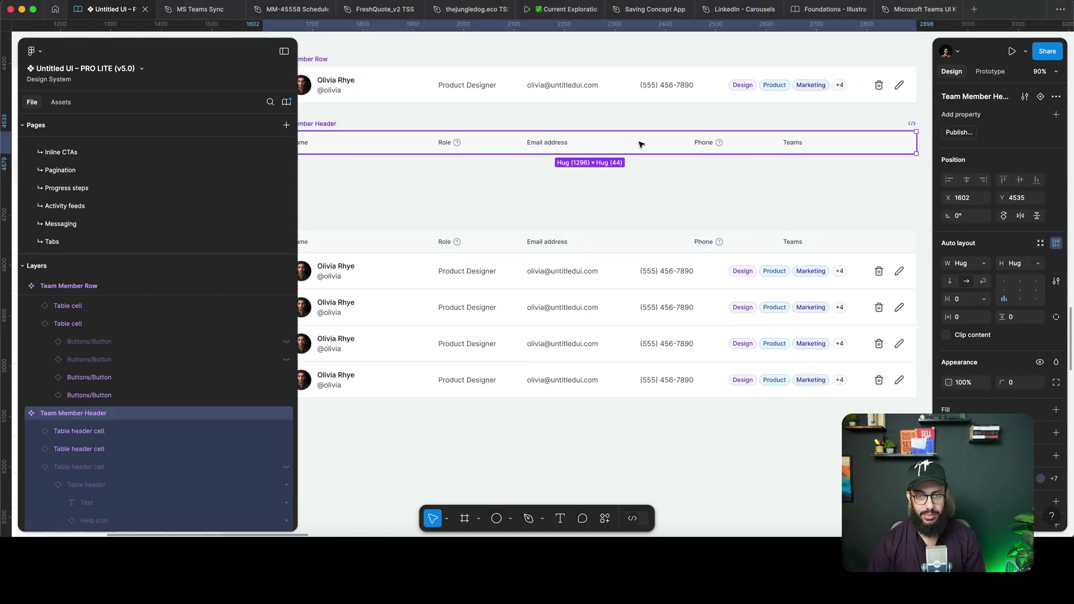
{"action": "left_click", "coordinate": [640, 142]}
{"action": "key", "text": "Right"}
{"action": "key", "text": "Right"}
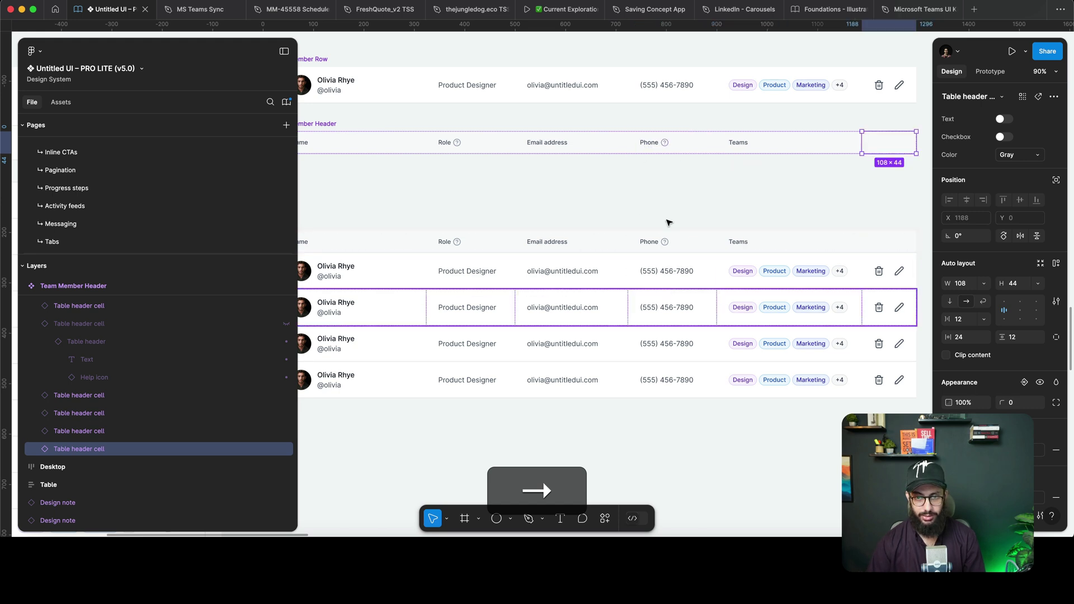
{"action": "left_click", "coordinate": [666, 206]}
{"action": "scroll", "coordinate": [669, 207], "scroll_direction": "down", "scroll_amount": 3}
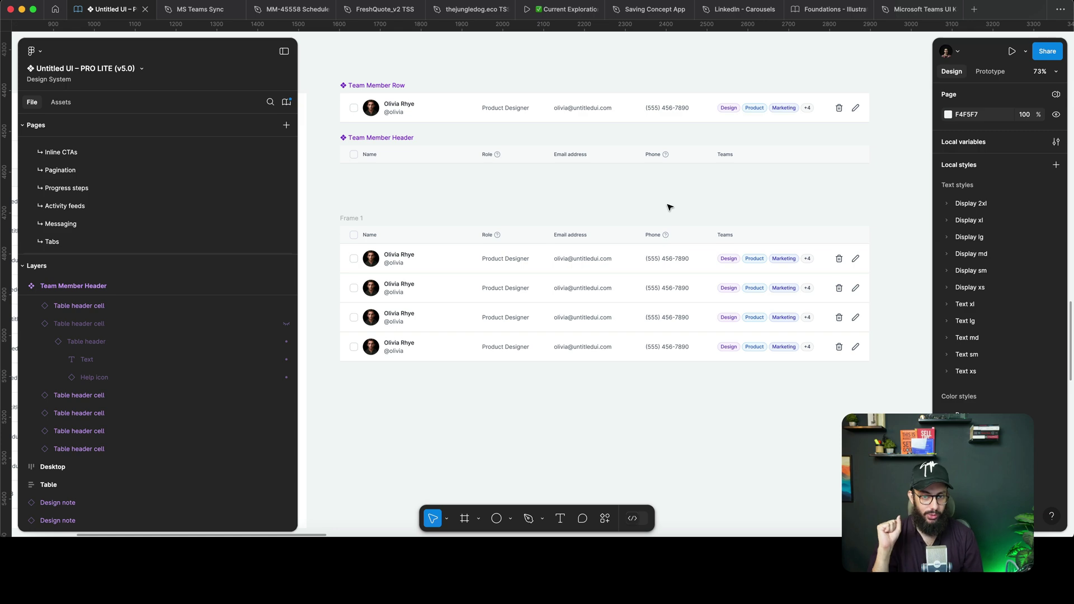
{"action": "scroll", "coordinate": [654, 111], "scroll_direction": "down", "scroll_amount": 3}
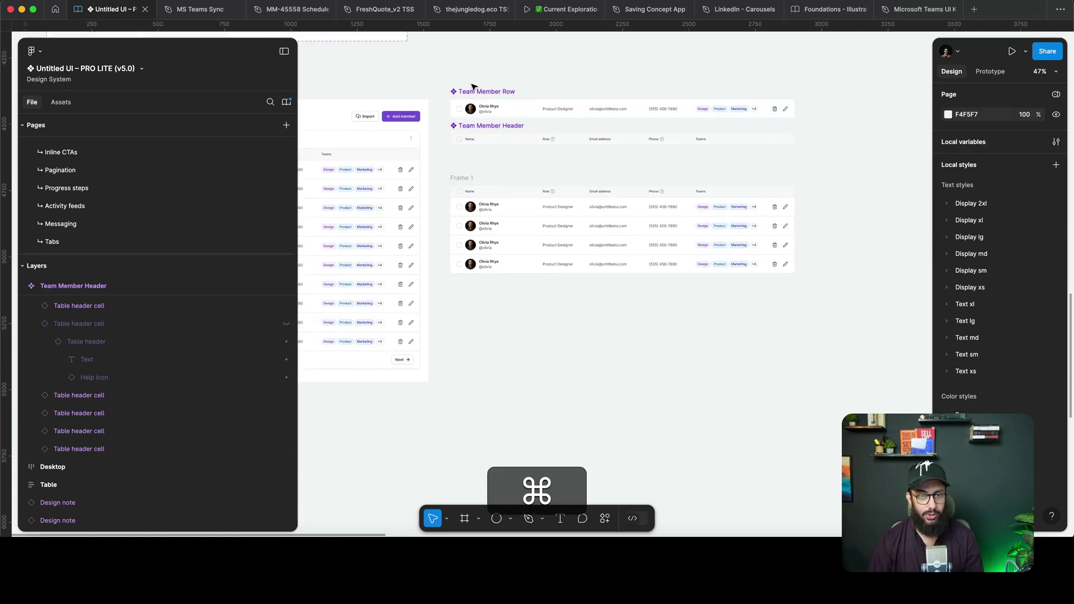
{"action": "scroll", "coordinate": [561, 150], "scroll_direction": "up", "scroll_amount": 4}
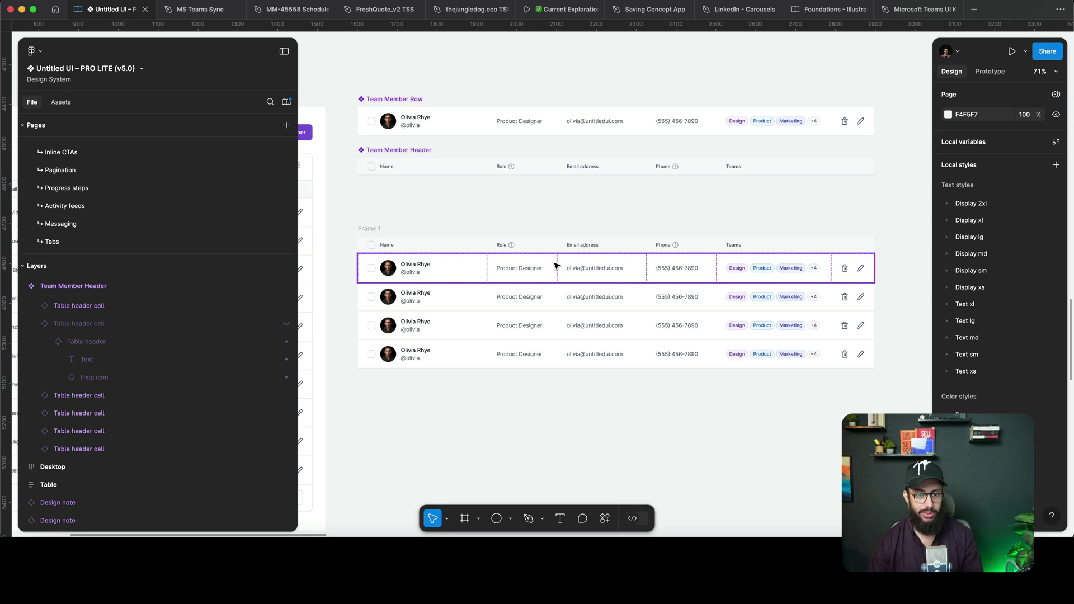
{"action": "left_click", "coordinate": [540, 296]}
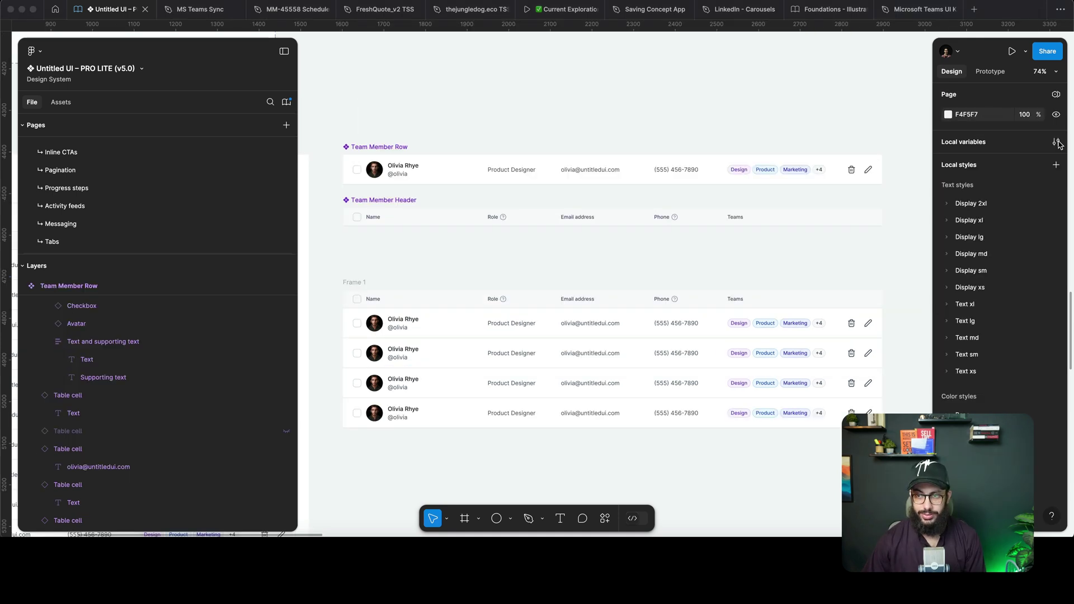
Bind the row's name and username text to the Name and Username variables.
{"action": "left_click", "coordinate": [1057, 143]}
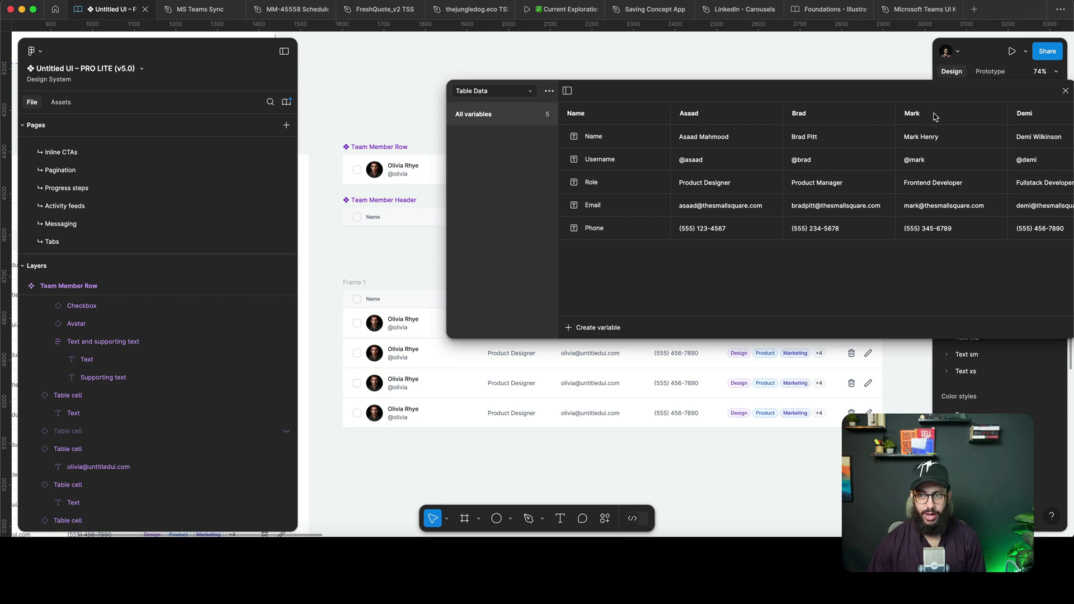
{"action": "left_click", "coordinate": [1066, 90]}
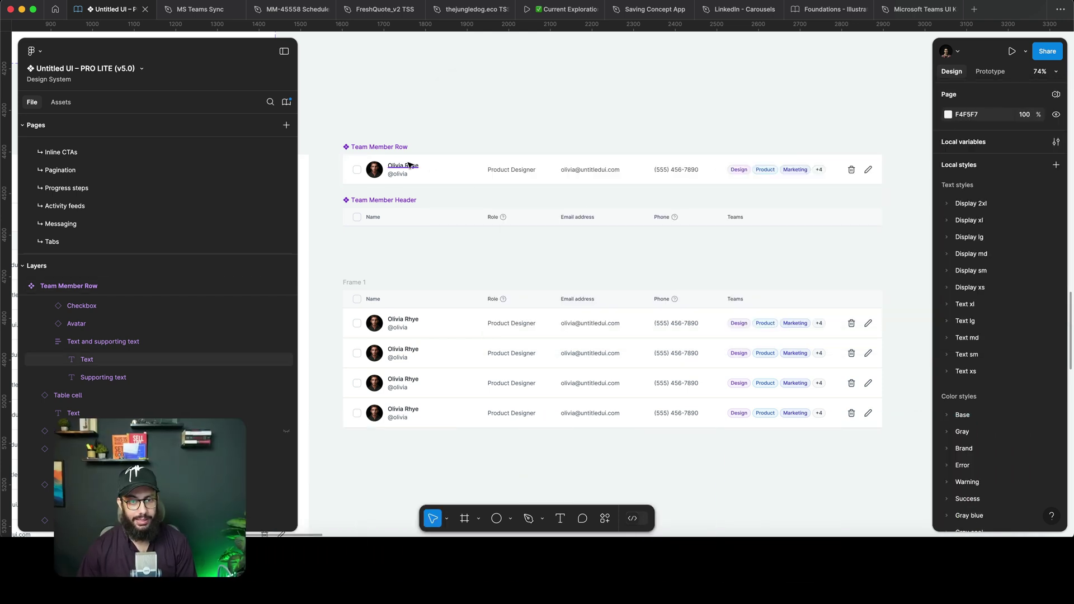
{"action": "left_click", "coordinate": [409, 165], "text": "super"}
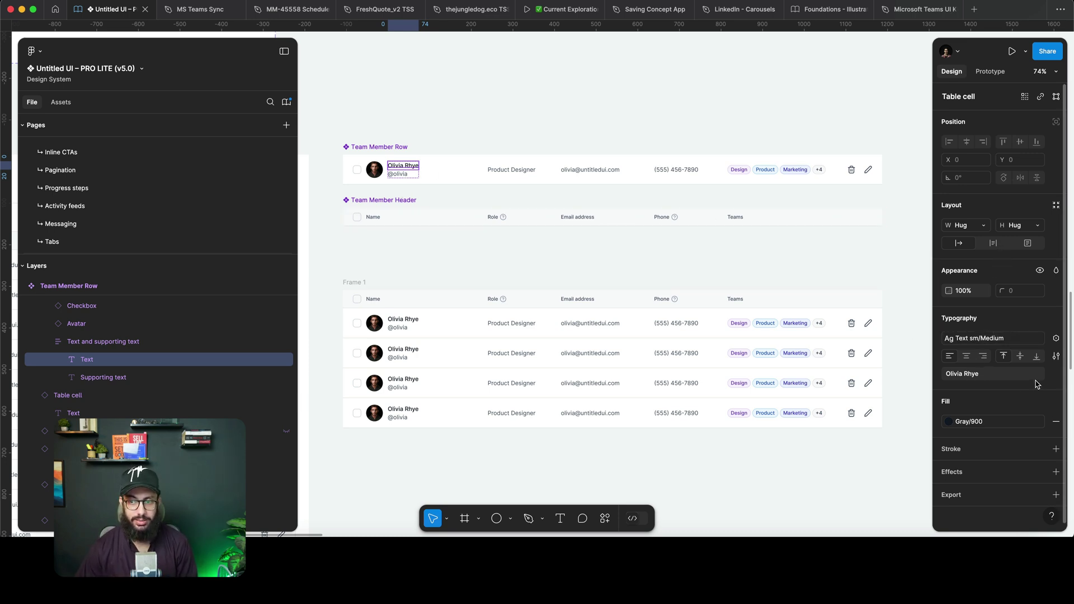
{"action": "left_click", "coordinate": [1056, 338]}
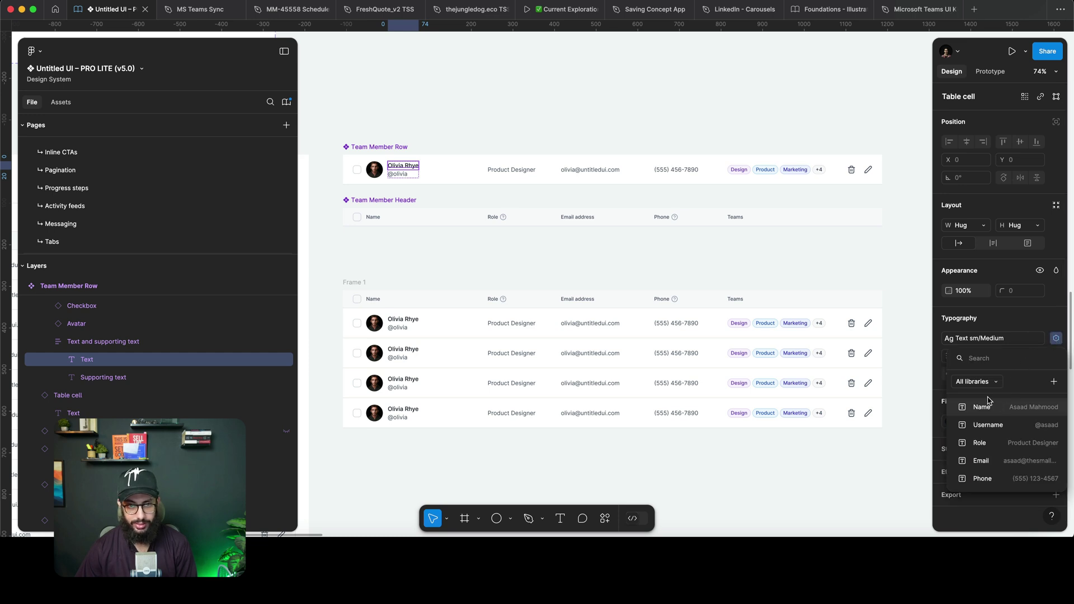
{"action": "left_click", "coordinate": [987, 403]}
{"action": "key", "text": "Tab"}
{"action": "left_click", "coordinate": [1056, 338]}
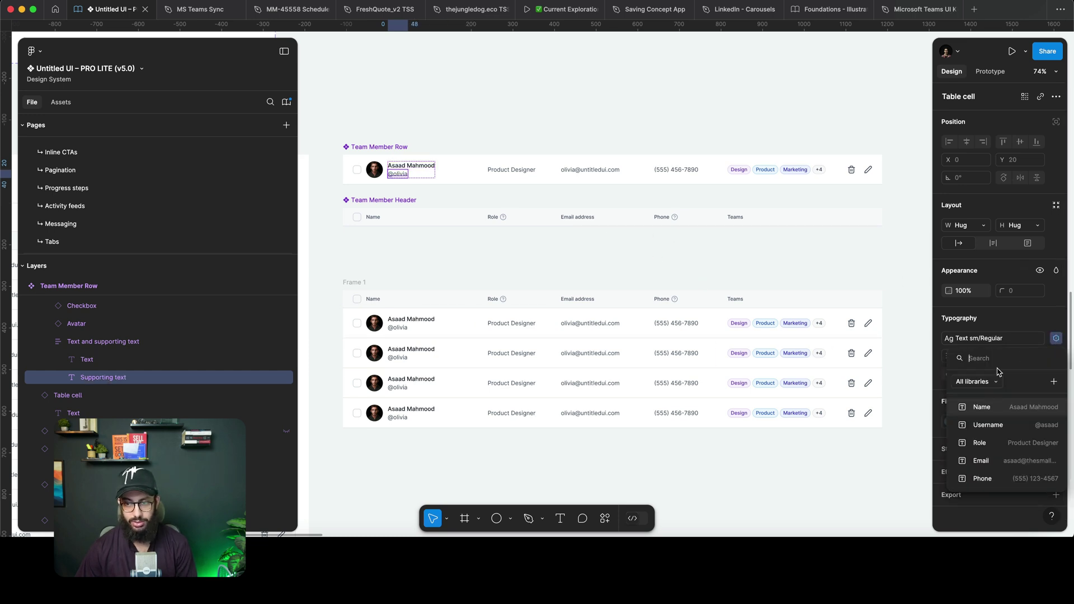
{"action": "left_click", "coordinate": [988, 425]}
{"action": "key", "text": "shift+Tab"}
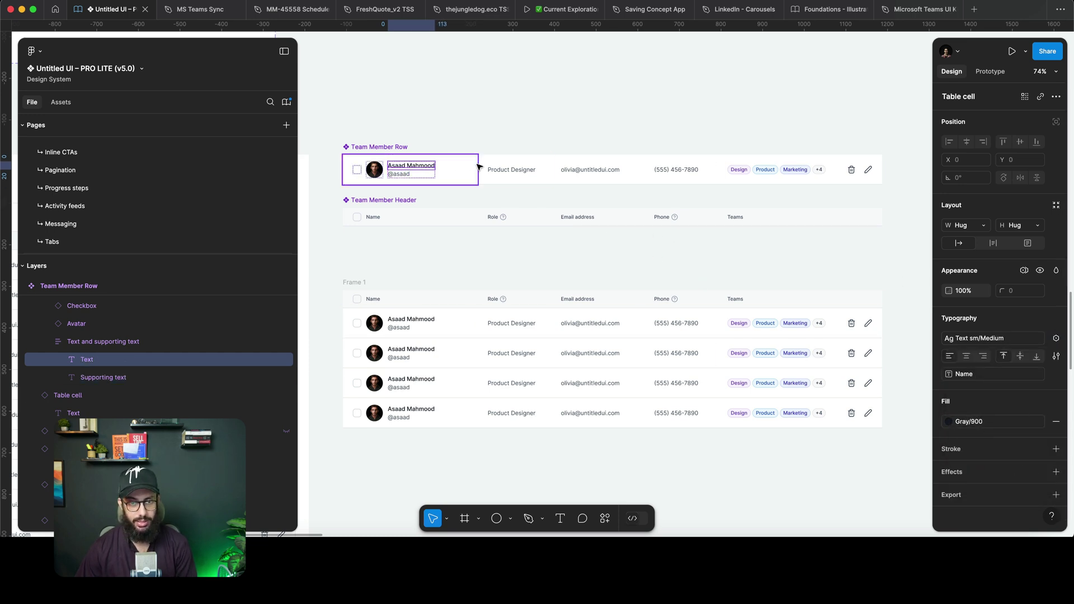
Bind the role, email and phone text to the Role, Email and Phone variables.
{"action": "left_click", "coordinate": [484, 168], "text": "super"}
{"action": "left_click", "coordinate": [1056, 338]}
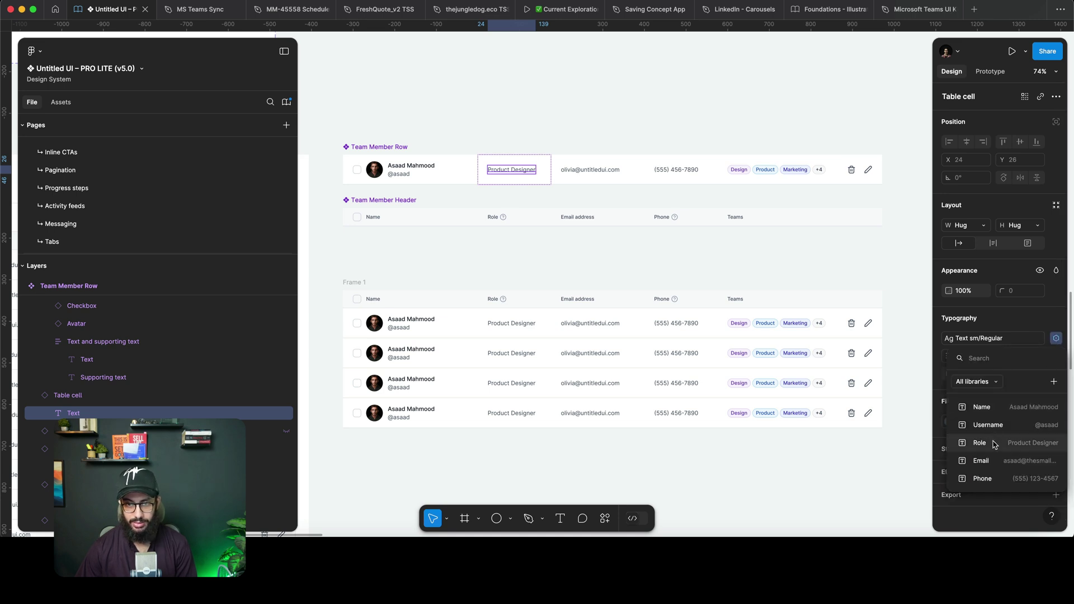
{"action": "left_click", "coordinate": [995, 444]}
{"action": "left_click", "coordinate": [587, 170], "text": "super"}
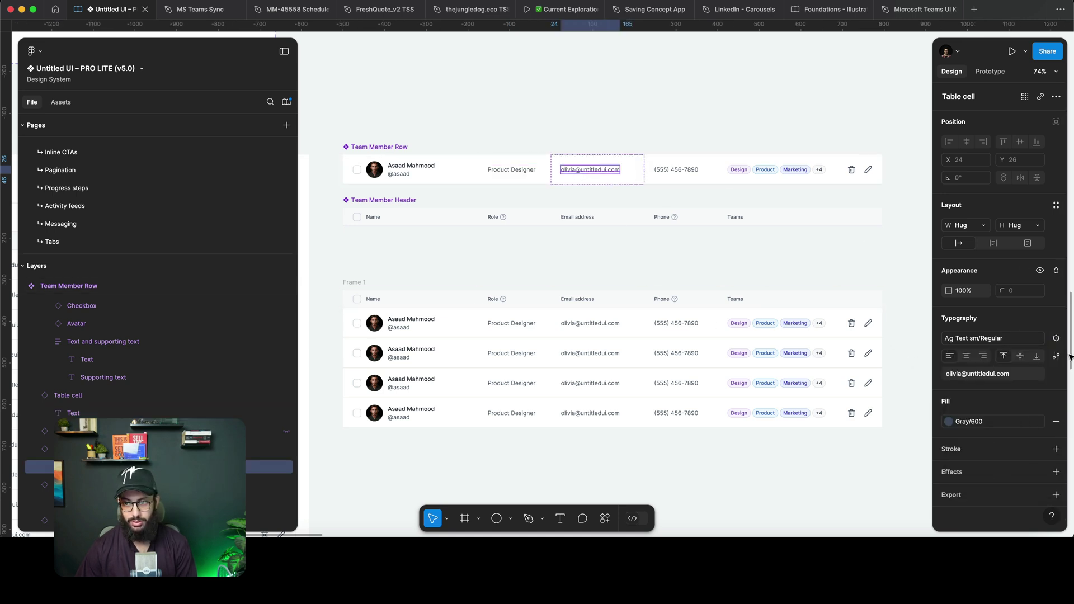
{"action": "left_click", "coordinate": [1057, 338]}
{"action": "left_click", "coordinate": [982, 460]}
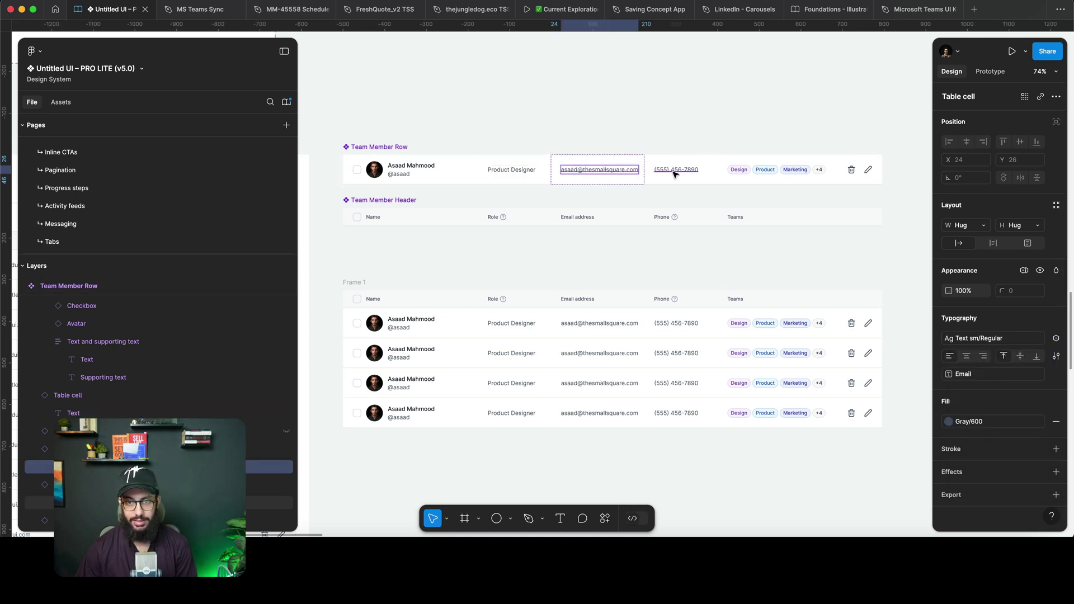
{"action": "left_click", "coordinate": [676, 169], "text": "super"}
{"action": "left_click", "coordinate": [1057, 338]}
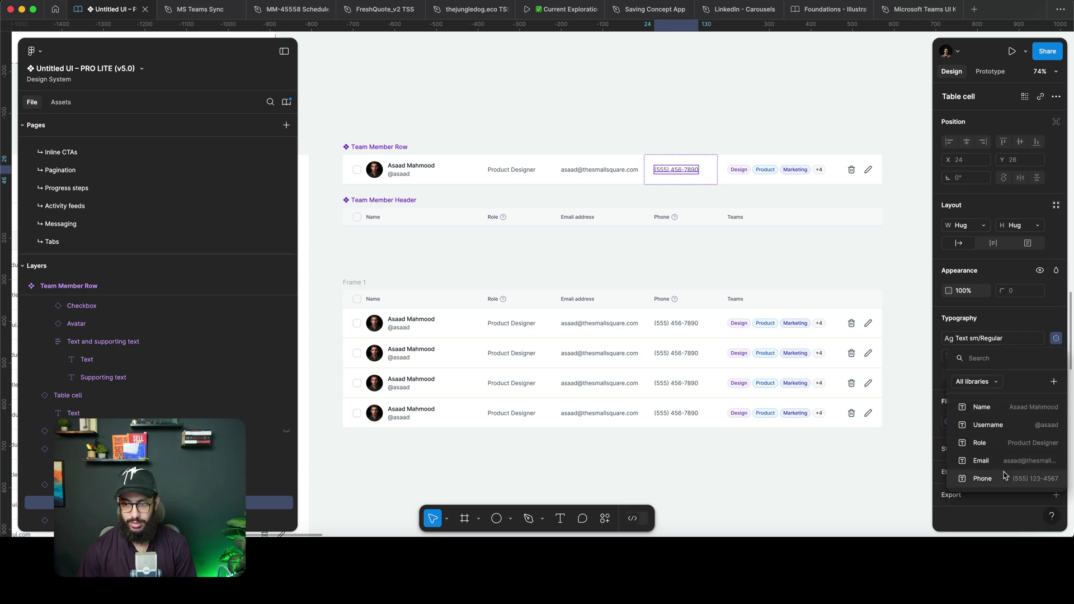
{"action": "left_click", "coordinate": [1007, 476]}
{"action": "left_click", "coordinate": [766, 130]}
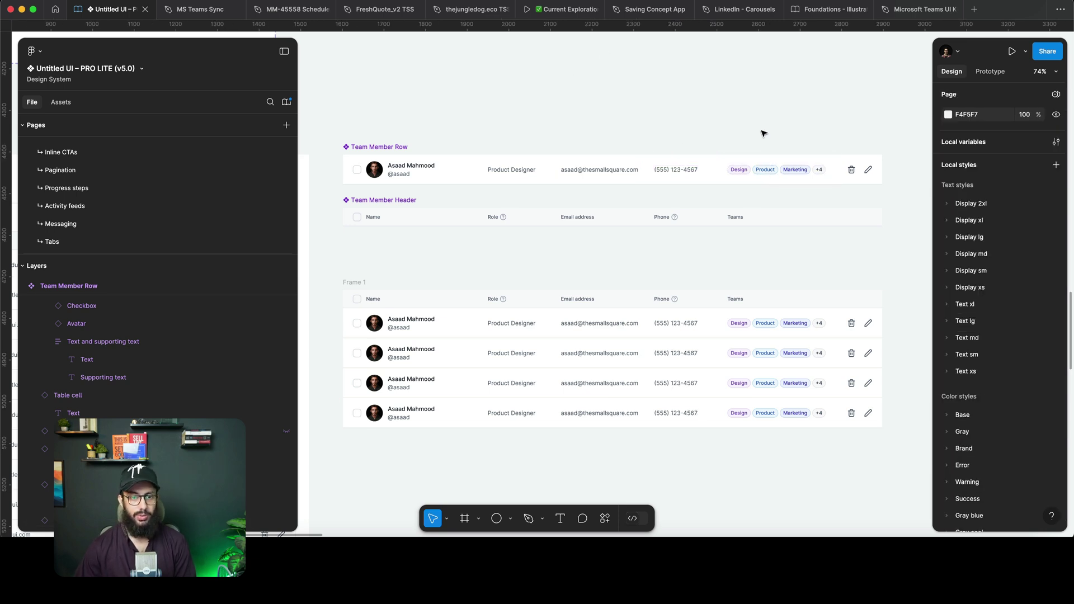
Switch the second table row to the second member's Table Data mode.
{"action": "left_click", "coordinate": [479, 347]}
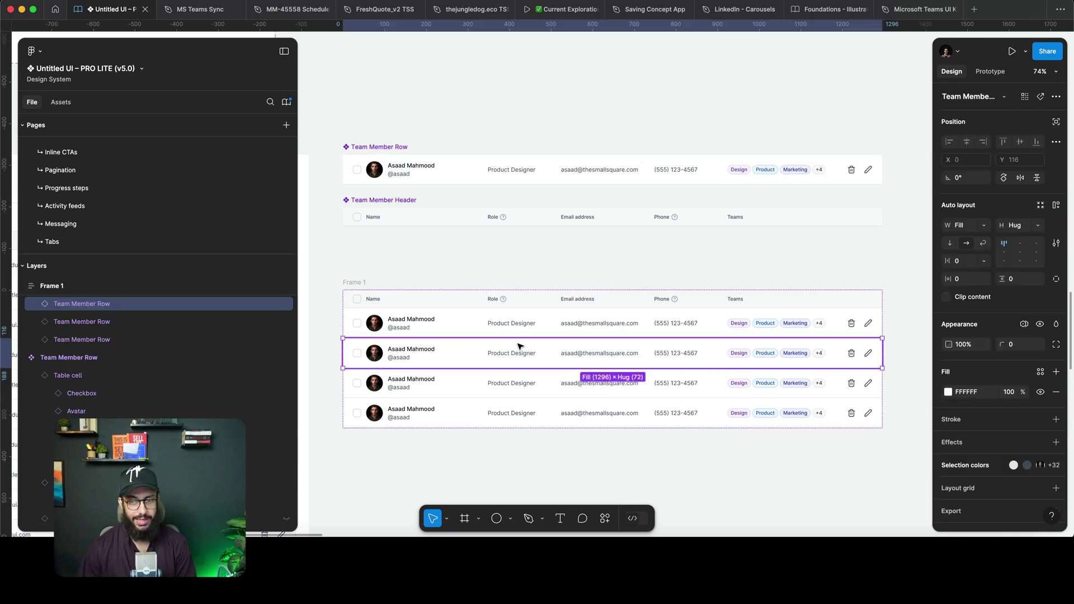
{"action": "left_click", "coordinate": [1025, 324]}
{"action": "mouse_move", "coordinate": [1012, 361]}
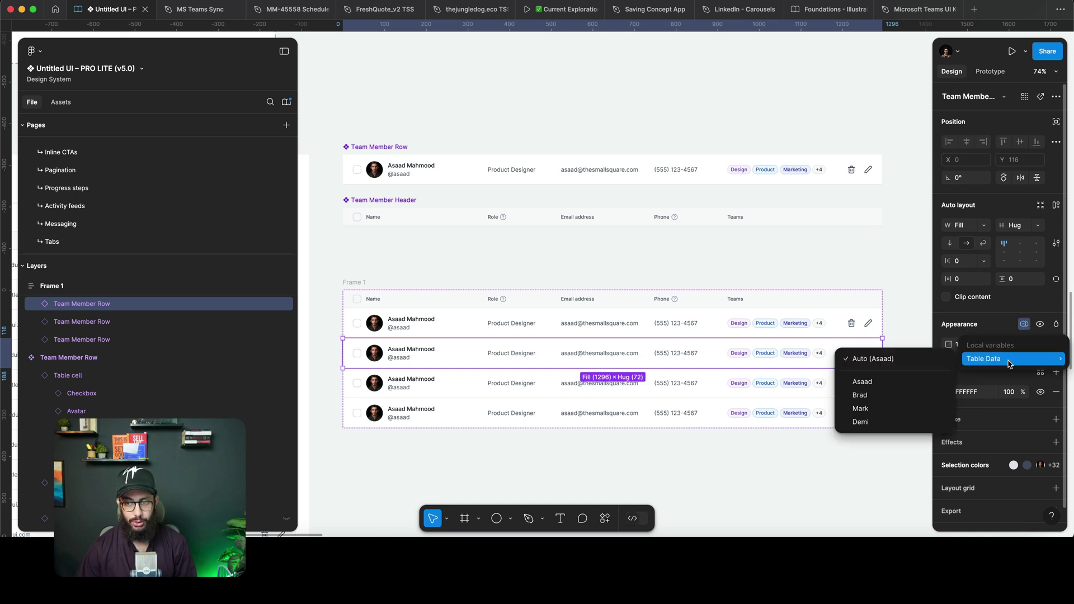
{"action": "left_click", "coordinate": [876, 401]}
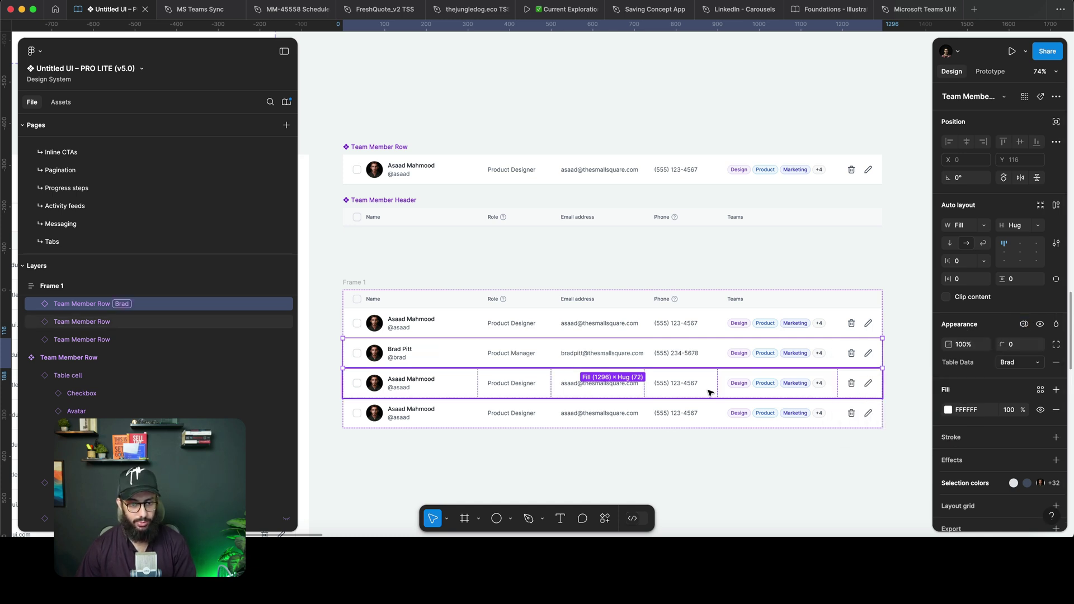
Set the third and fourth rows to the third and fourth members' Table Data modes.
{"action": "left_click", "coordinate": [710, 393]}
{"action": "left_click", "coordinate": [1025, 325]}
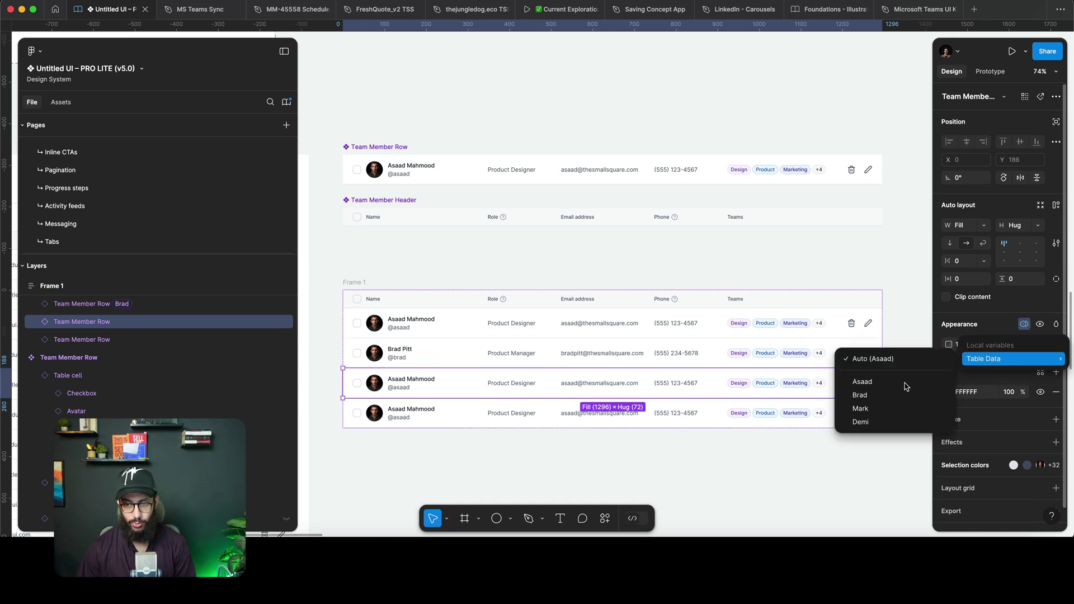
{"action": "left_click", "coordinate": [888, 408]}
{"action": "left_click", "coordinate": [873, 414]}
{"action": "left_click", "coordinate": [1024, 325]}
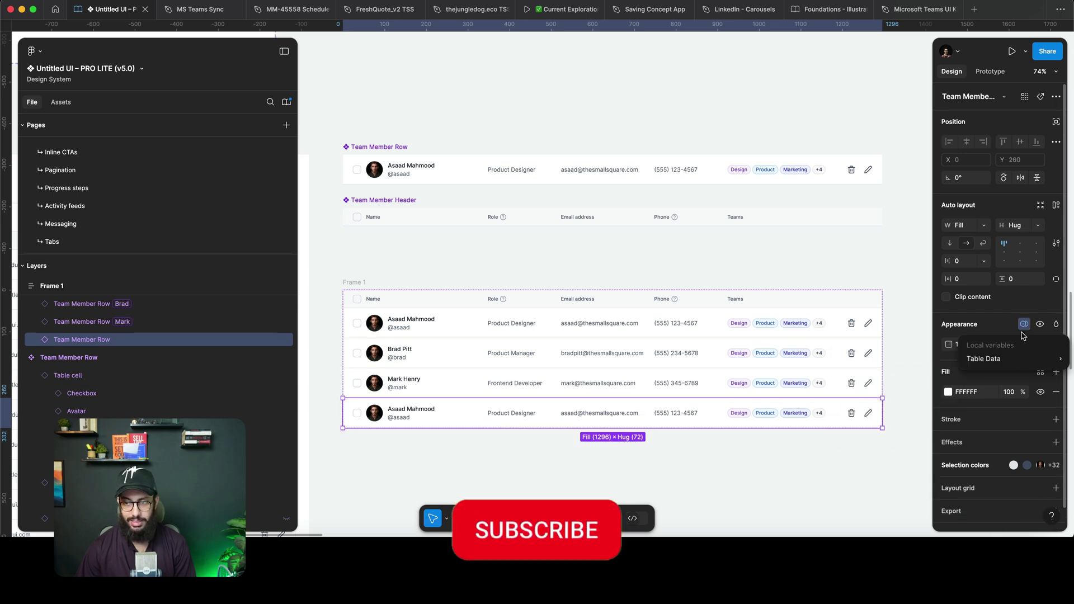
{"action": "mouse_move", "coordinate": [1007, 359]}
{"action": "left_click", "coordinate": [666, 267]}
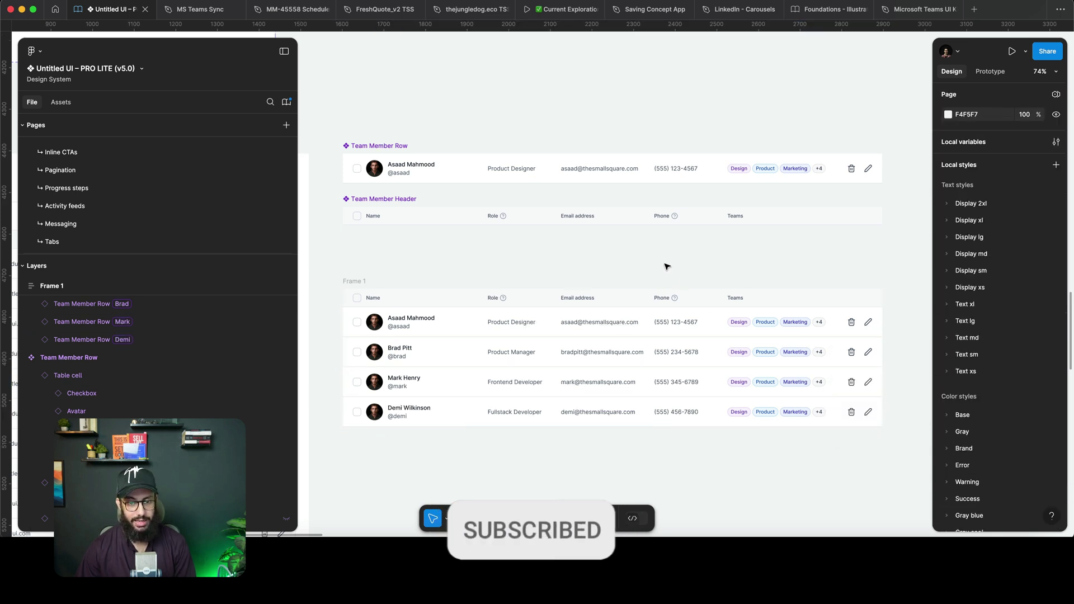
{"action": "scroll", "coordinate": [666, 266], "scroll_direction": "down", "scroll_amount": 2}
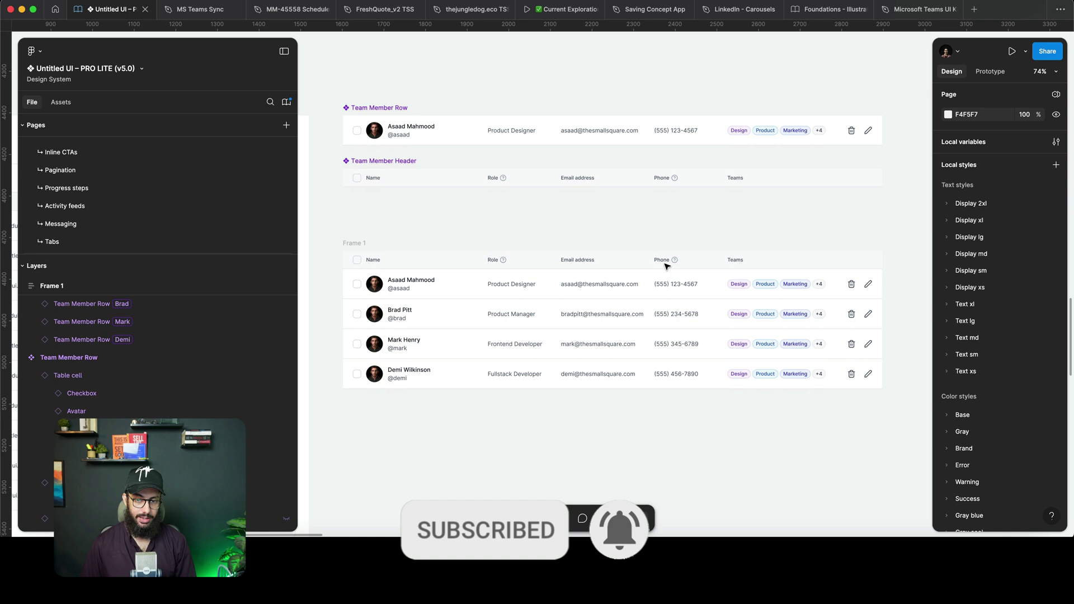
{"action": "scroll", "coordinate": [611, 266], "scroll_direction": "down", "scroll_amount": 3}
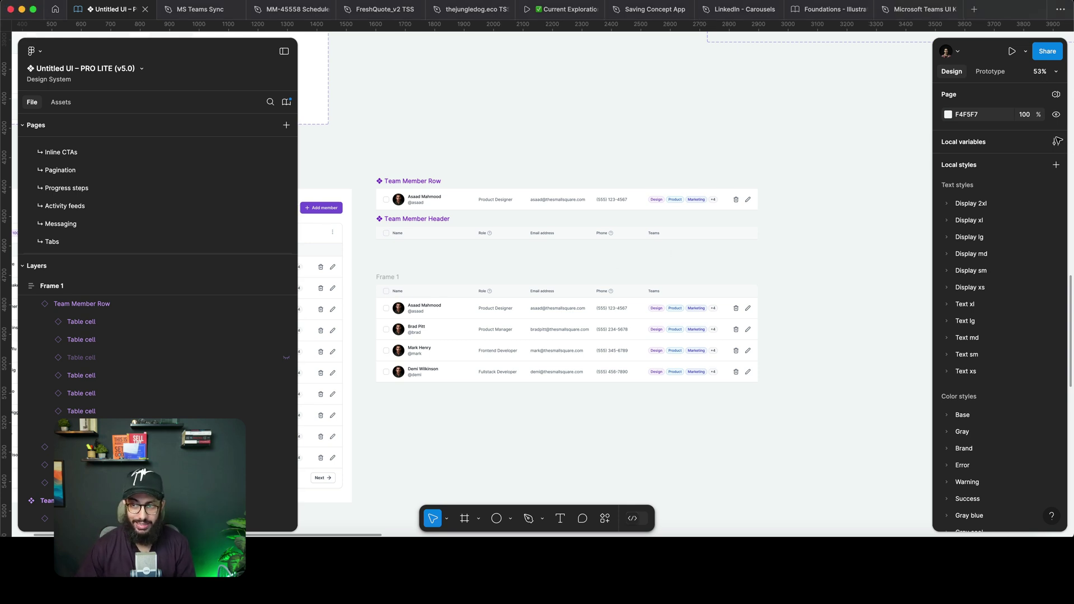
{"action": "left_click", "coordinate": [1056, 143]}
{"action": "scroll", "coordinate": [896, 160], "scroll_direction": "right", "scroll_amount": 3}
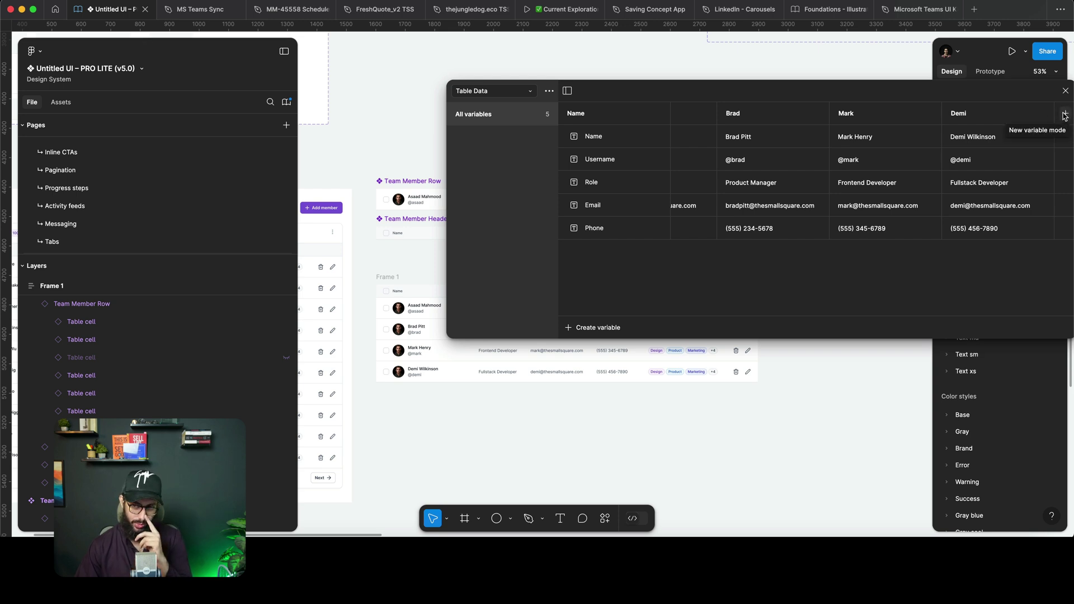
{"action": "left_click", "coordinate": [1065, 114]}
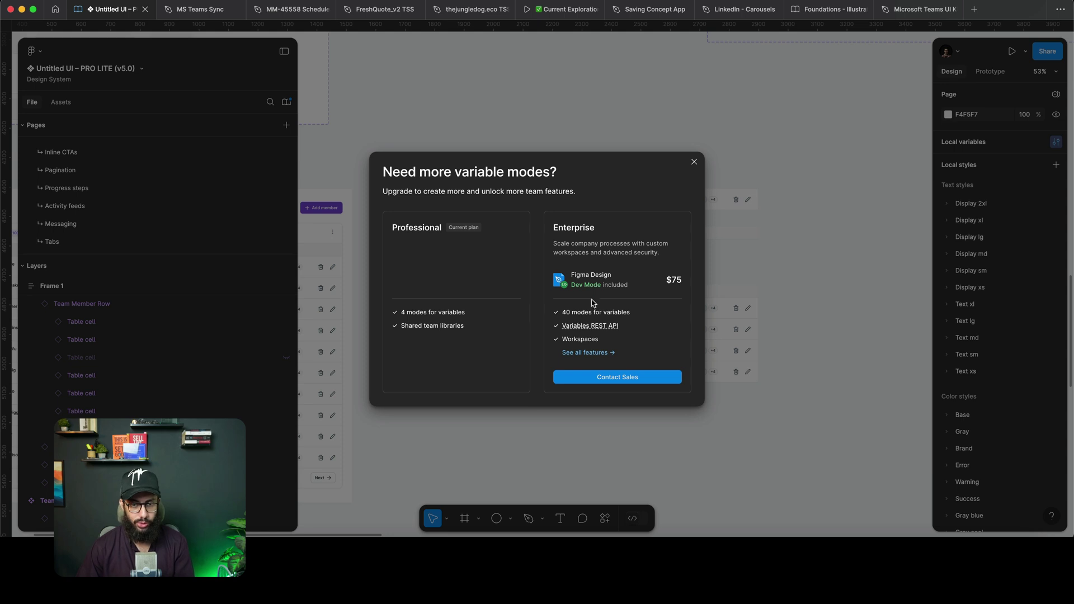
{"action": "double_click", "coordinate": [592, 228]}
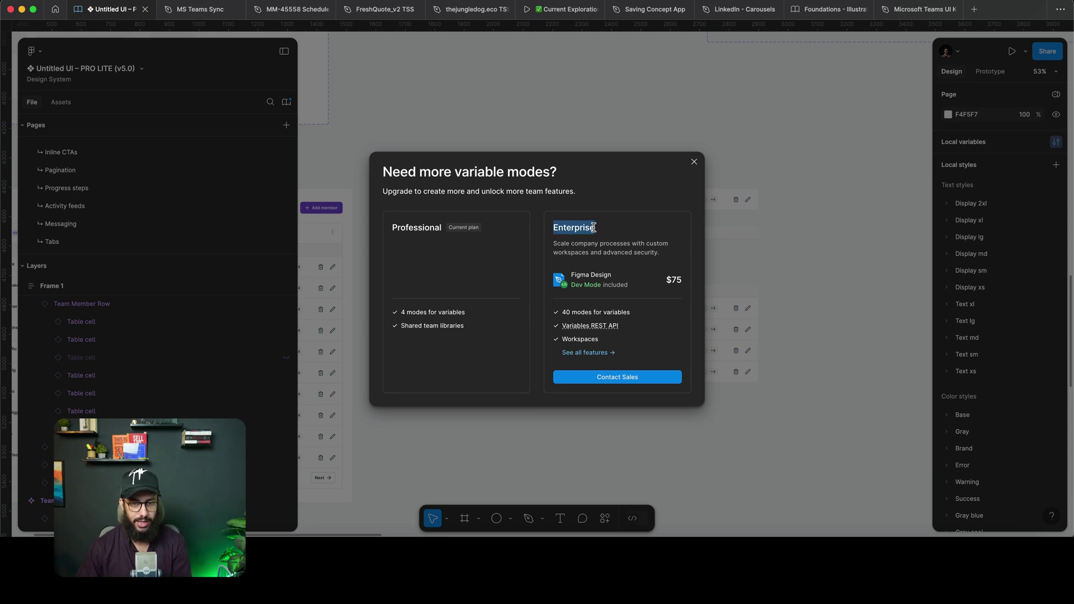
{"action": "left_click", "coordinate": [694, 162]}
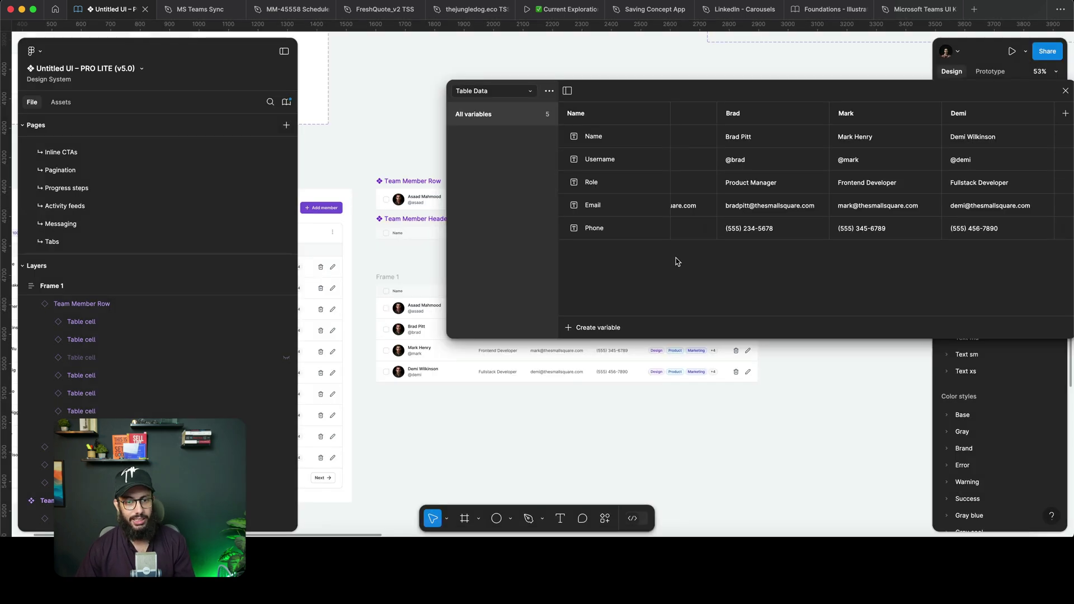
{"action": "left_click", "coordinate": [1065, 91]}
{"action": "scroll", "coordinate": [560, 391], "scroll_direction": "up", "scroll_amount": 1}
Hide the Phone cell in the header and in the row component.
{"action": "scroll", "coordinate": [560, 391], "scroll_direction": "up", "scroll_amount": 4}
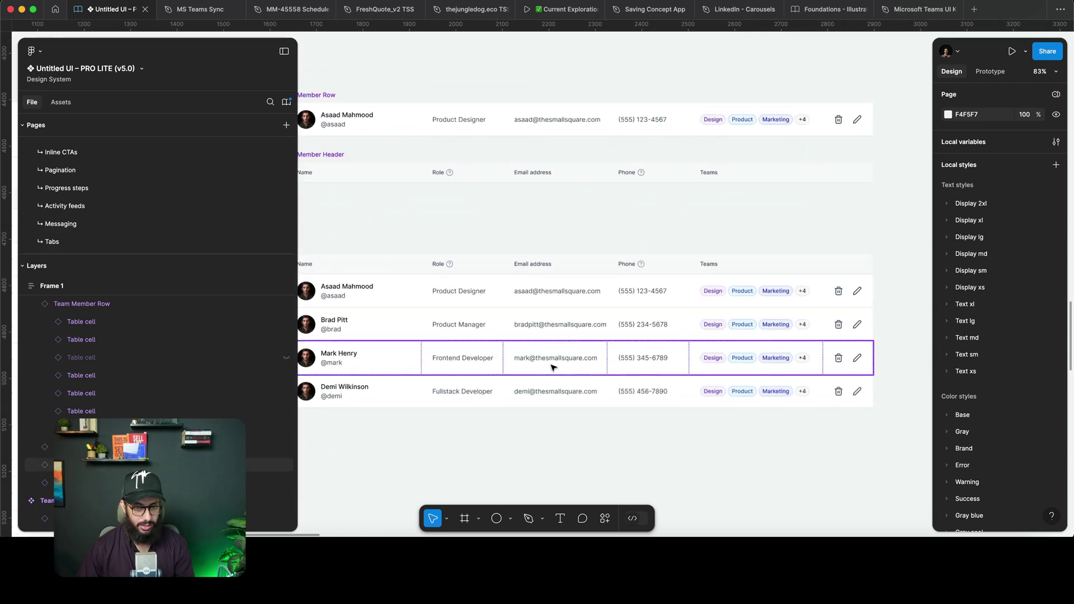
{"action": "left_click", "coordinate": [560, 358]}
{"action": "left_click", "coordinate": [569, 283]}
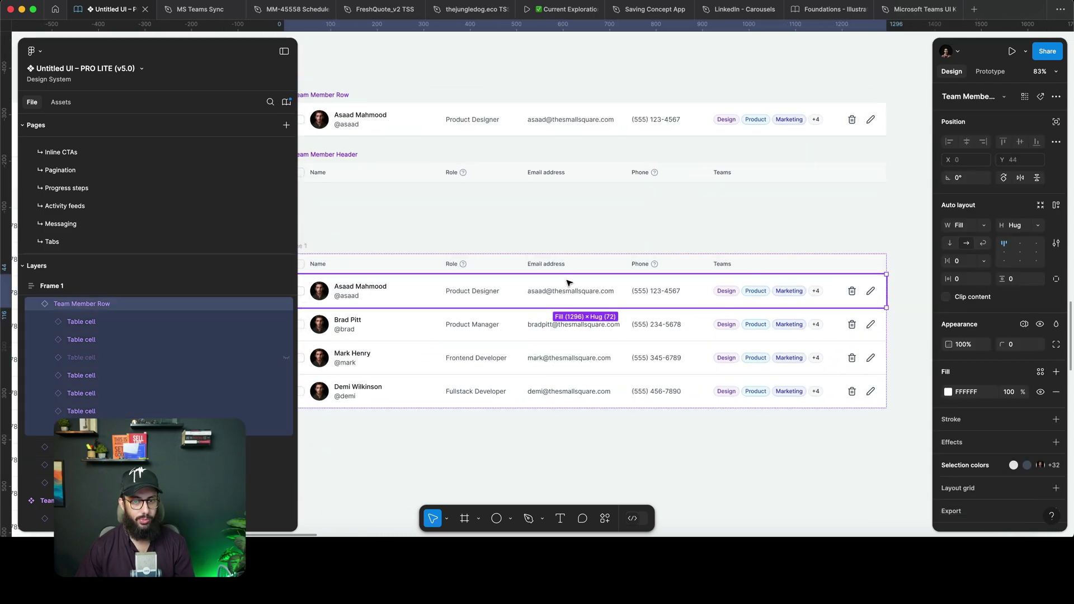
{"action": "left_click", "coordinate": [559, 173]}
{"action": "left_click", "coordinate": [639, 172]}
{"action": "key", "text": "Delete"}
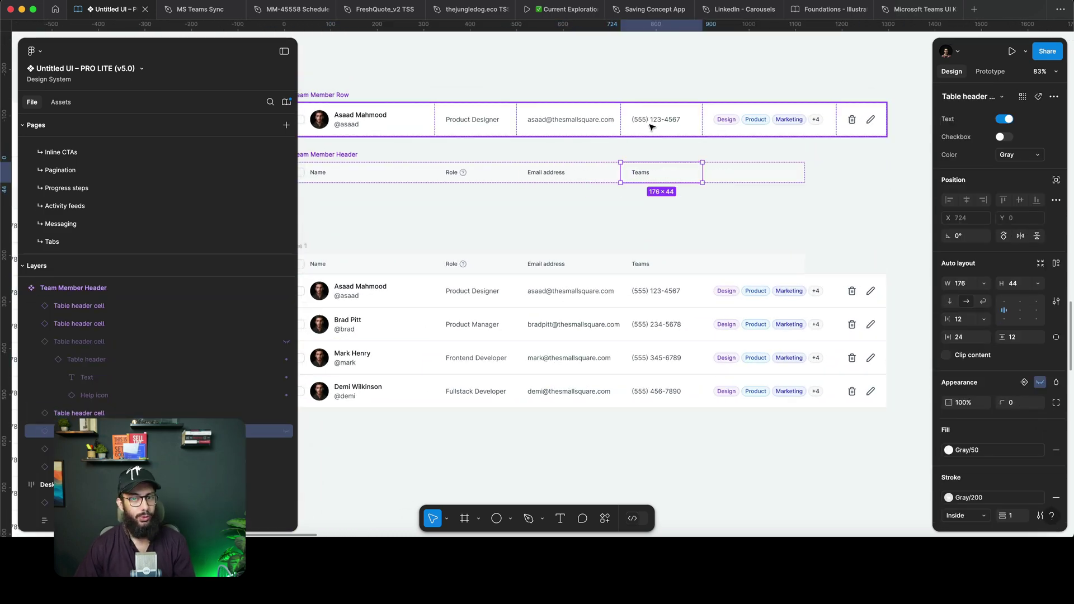
{"action": "double_click", "coordinate": [649, 126]}
{"action": "key", "text": "Delete"}
Duplicate the last member's row to create a fifth row.
{"action": "scroll", "coordinate": [715, 207], "scroll_direction": "left", "scroll_amount": 3}
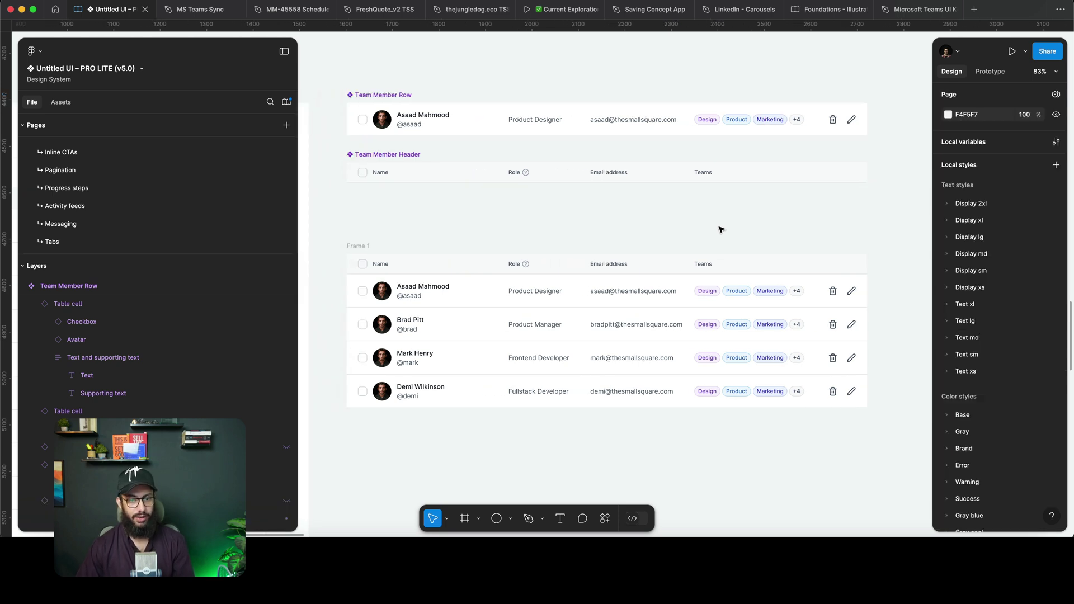
{"action": "left_click", "coordinate": [660, 302]}
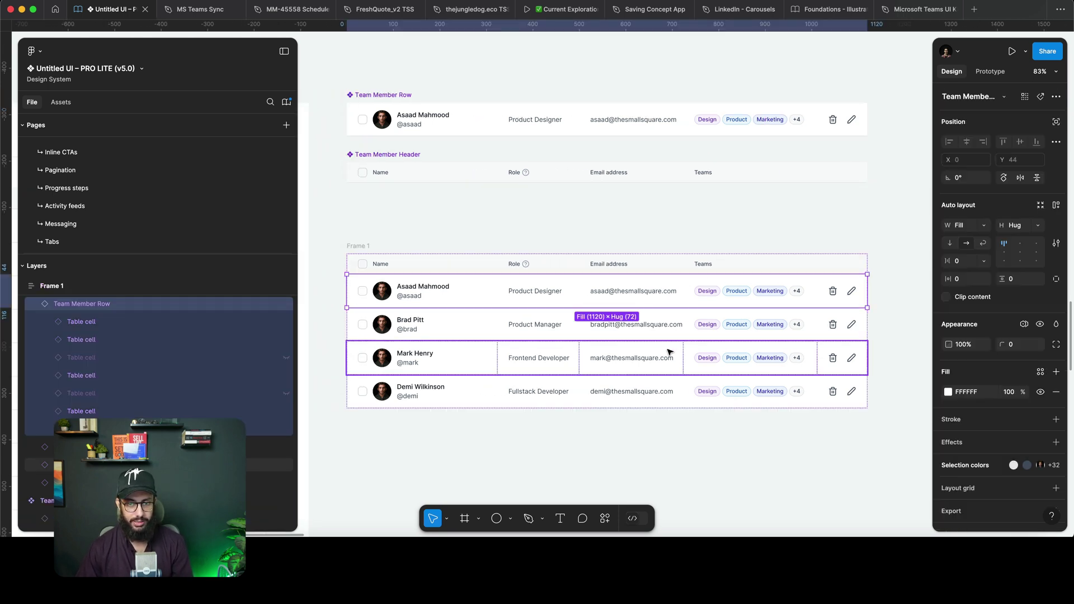
{"action": "left_click", "coordinate": [666, 383]}
{"action": "key", "text": "super+d"}
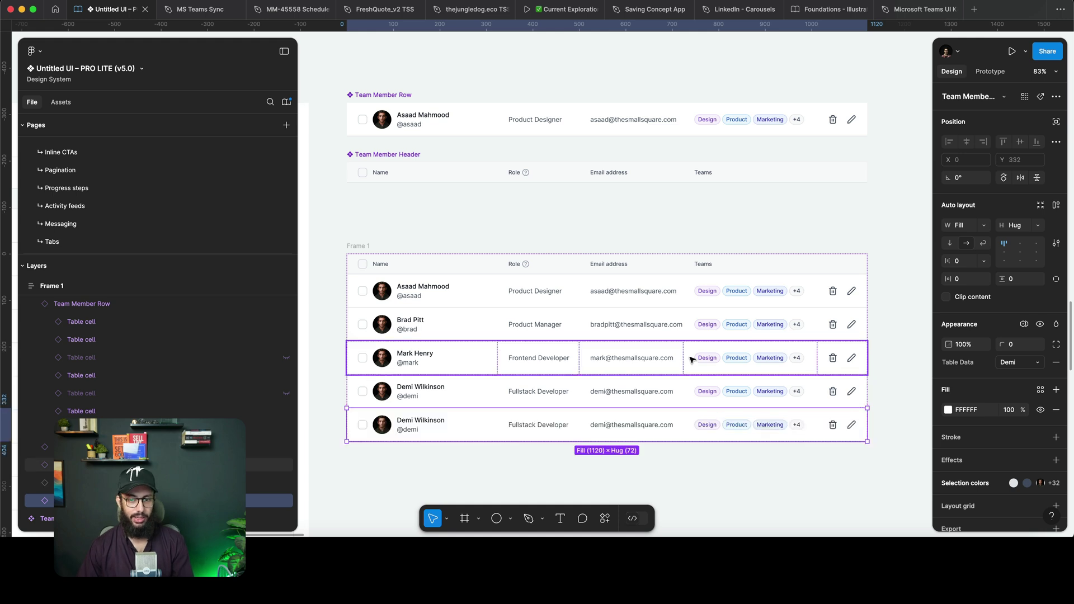
Unhide the Phone header cell and the row's Phone cell from the Layers panel.
{"action": "left_click", "coordinate": [690, 175]}
{"action": "left_click", "coordinate": [696, 175]}
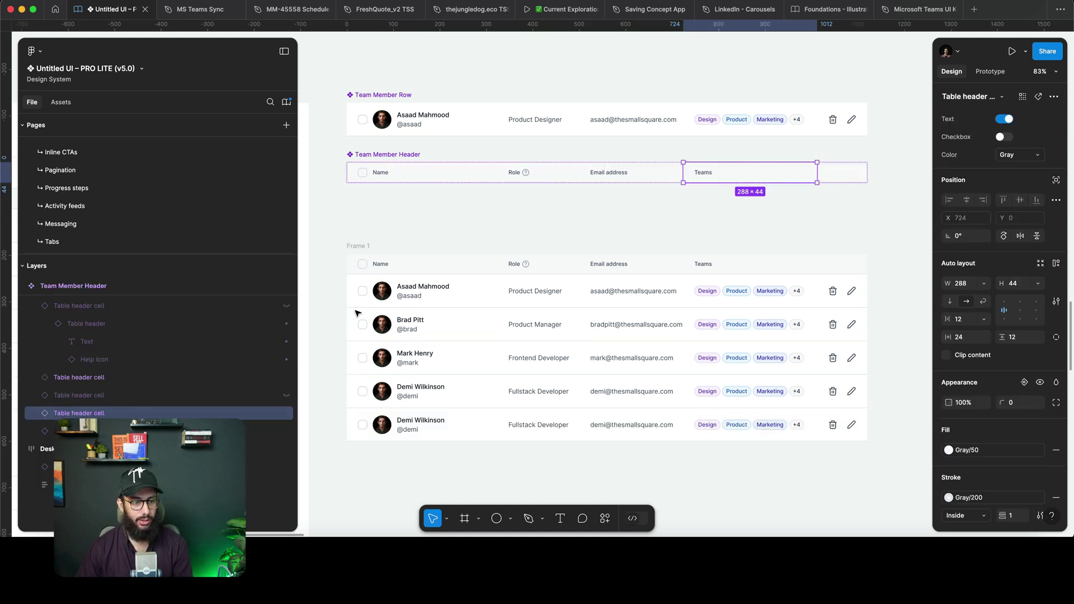
{"action": "left_click", "coordinate": [56, 397]}
{"action": "key", "text": "shift+super+h"}
{"action": "double_click", "coordinate": [664, 120]}
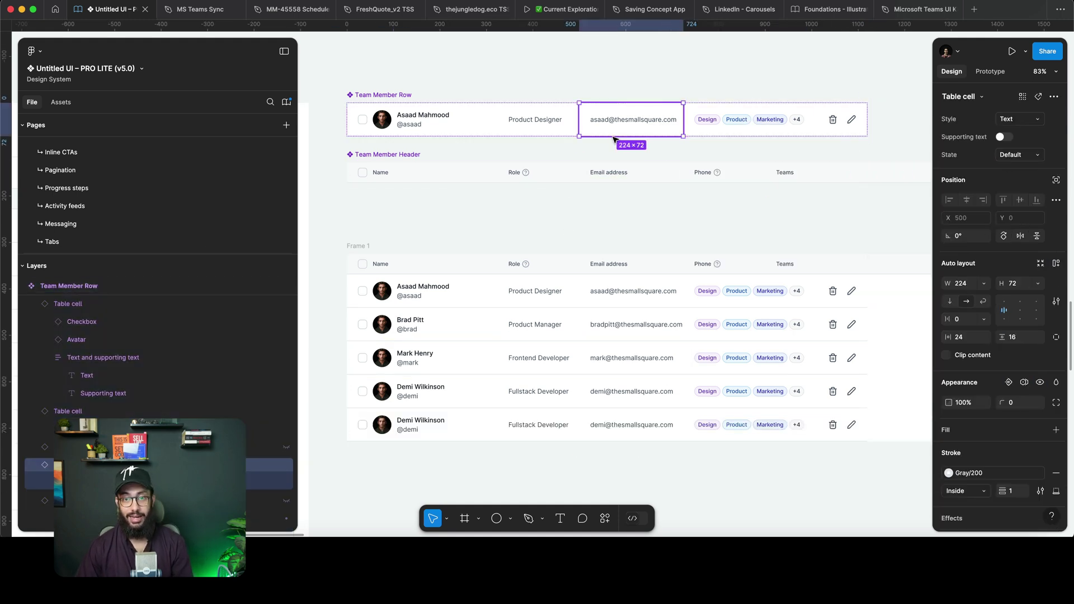
{"action": "left_click", "coordinate": [268, 500]}
{"action": "key", "text": "shift+super+h"}
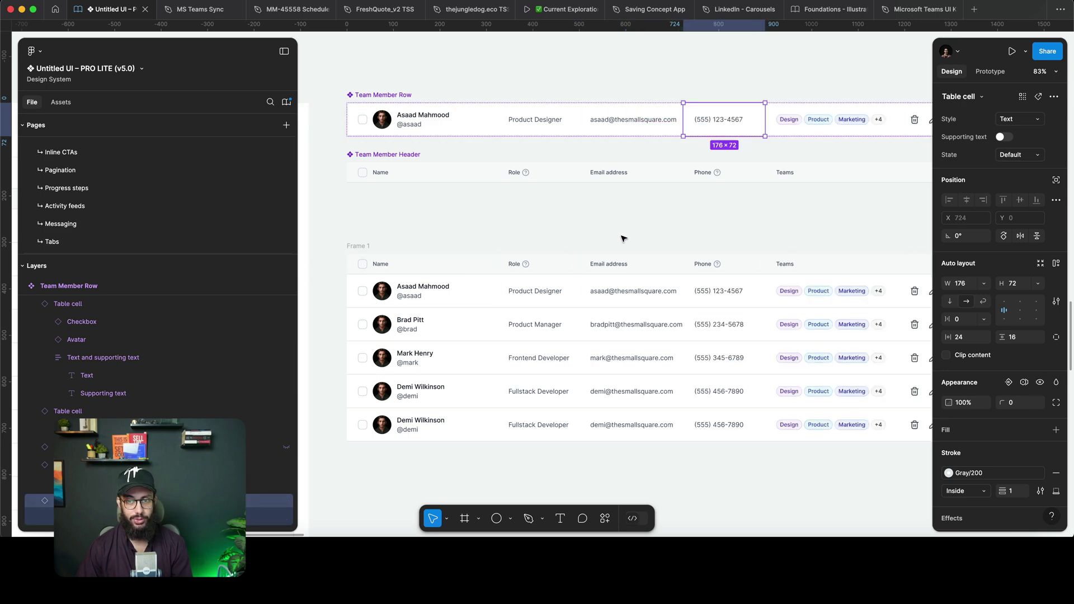
{"action": "left_click", "coordinate": [633, 210]}
{"action": "scroll", "coordinate": [633, 210], "scroll_direction": "down", "scroll_amount": 5}
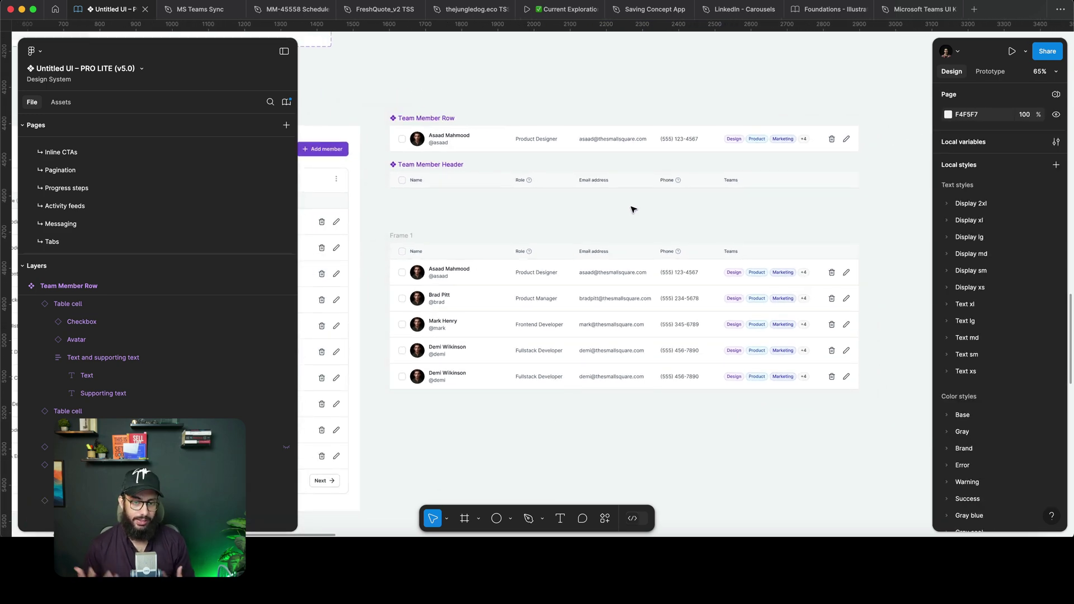
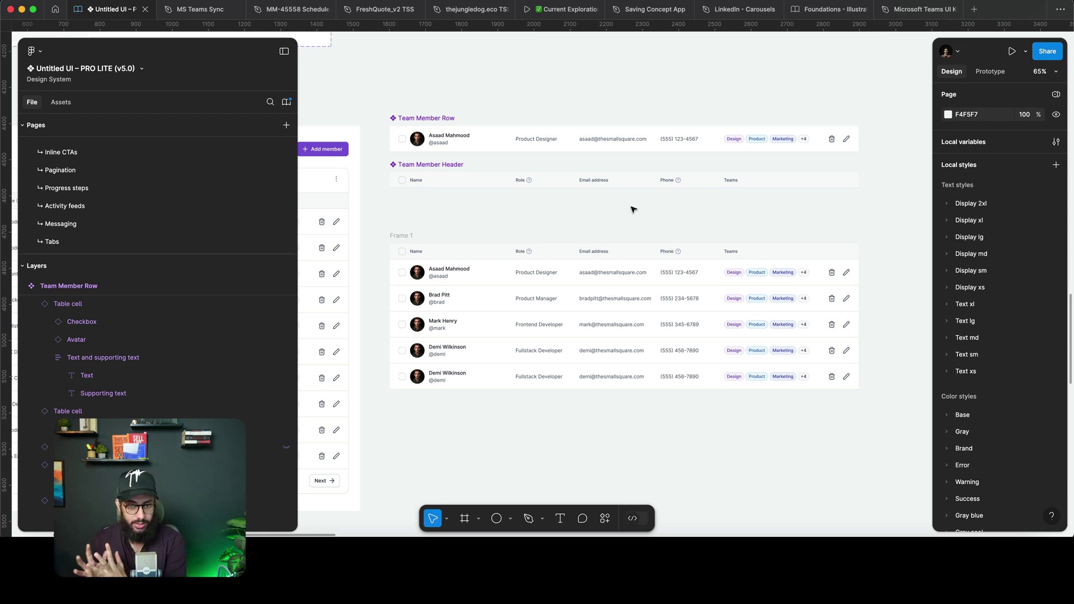
Duplicate the last member row in Frame 1's table and check its name text.
{"action": "scroll", "coordinate": [632, 209], "scroll_direction": "up", "scroll_amount": 2}
{"action": "left_click", "coordinate": [585, 317]}
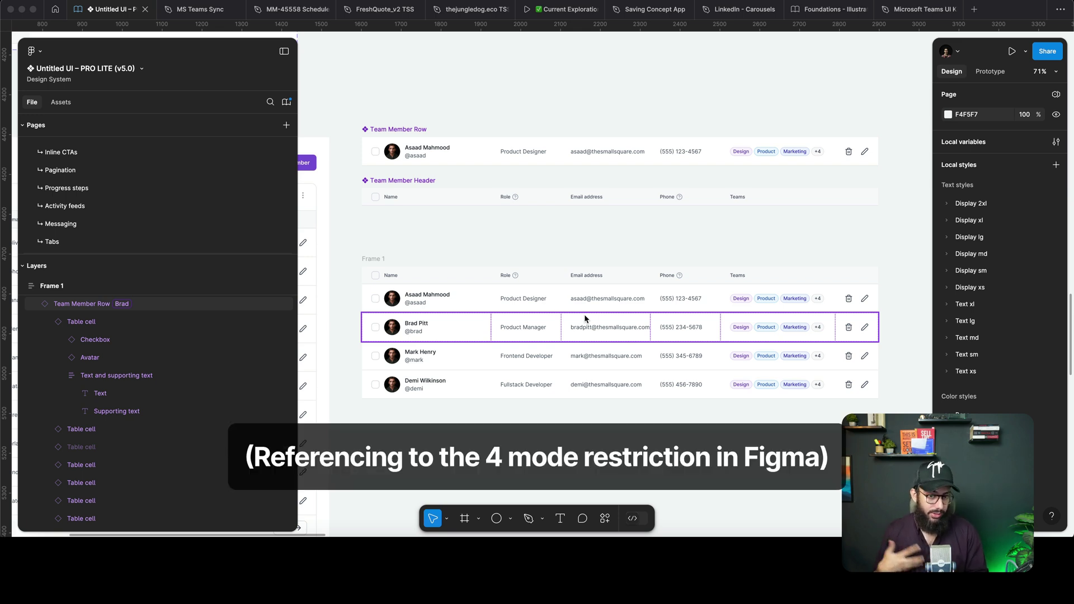
{"action": "left_click", "coordinate": [627, 386]}
{"action": "key", "text": "super+d"}
{"action": "scroll", "coordinate": [492, 364], "scroll_direction": "down", "scroll_amount": 2}
{"action": "double_click", "coordinate": [438, 354]}
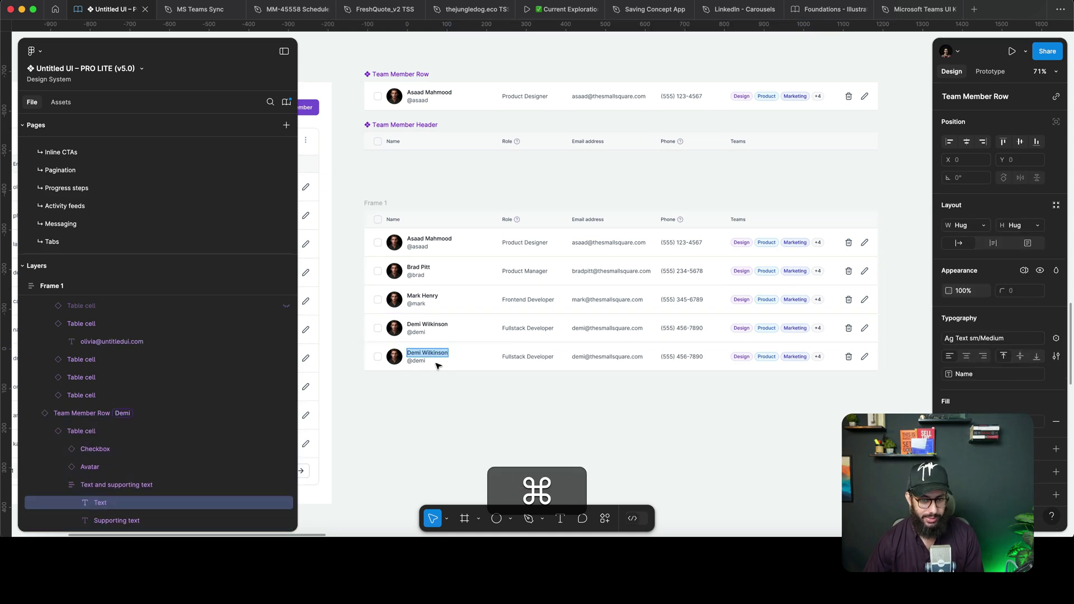
{"action": "scroll", "coordinate": [426, 355], "scroll_direction": "up", "scroll_amount": 3}
{"action": "scroll", "coordinate": [613, 358], "scroll_direction": "down", "scroll_amount": 5}
{"action": "key", "text": "Escape"}
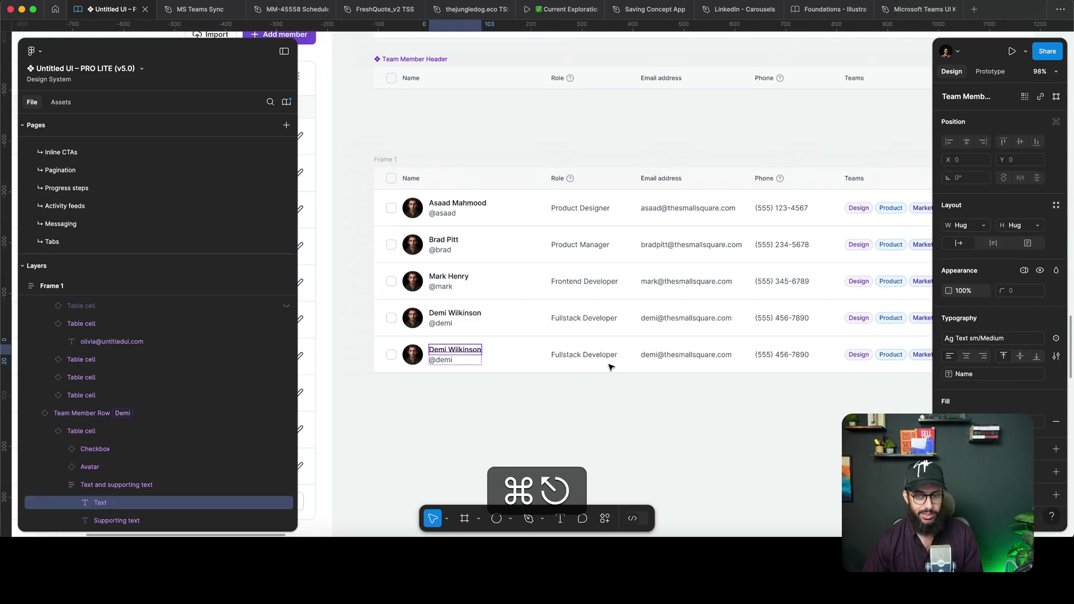
Cut the duplicated row so four member rows remain, then bring up the Team Members sheet in Brave.
{"action": "left_click", "coordinate": [661, 360]}
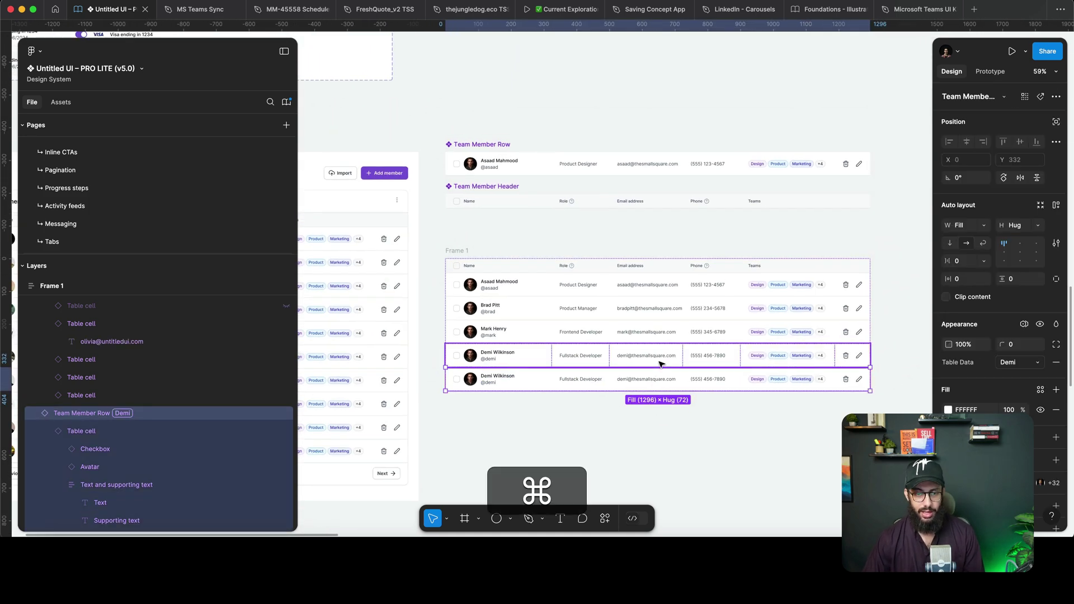
{"action": "key", "text": "super+x"}
{"action": "scroll", "coordinate": [660, 363], "scroll_direction": "right", "scroll_amount": 2}
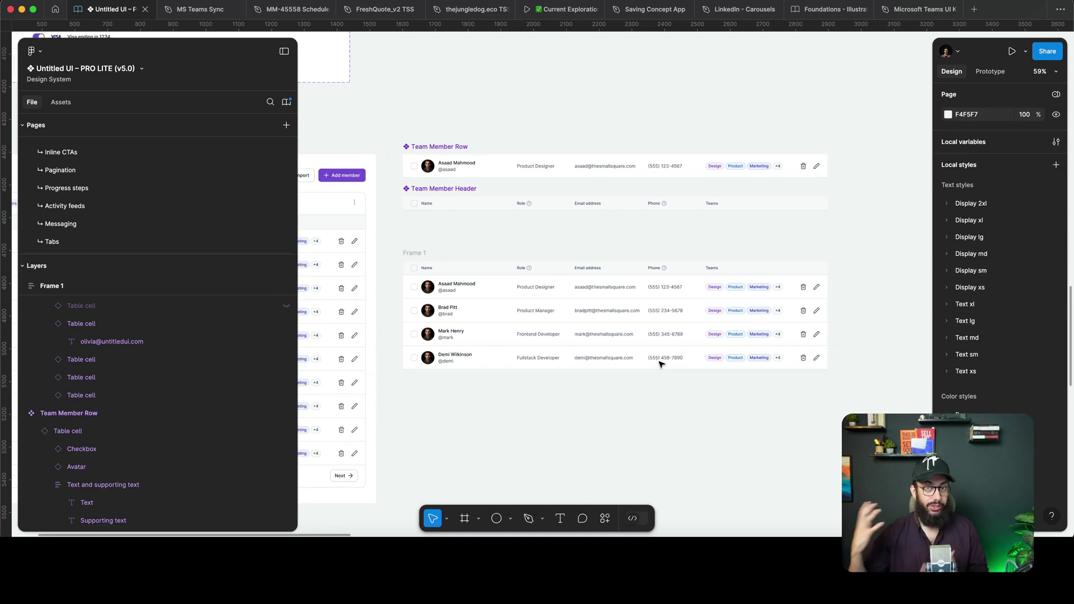
{"action": "left_click", "coordinate": [652, 359], "text": "super"}
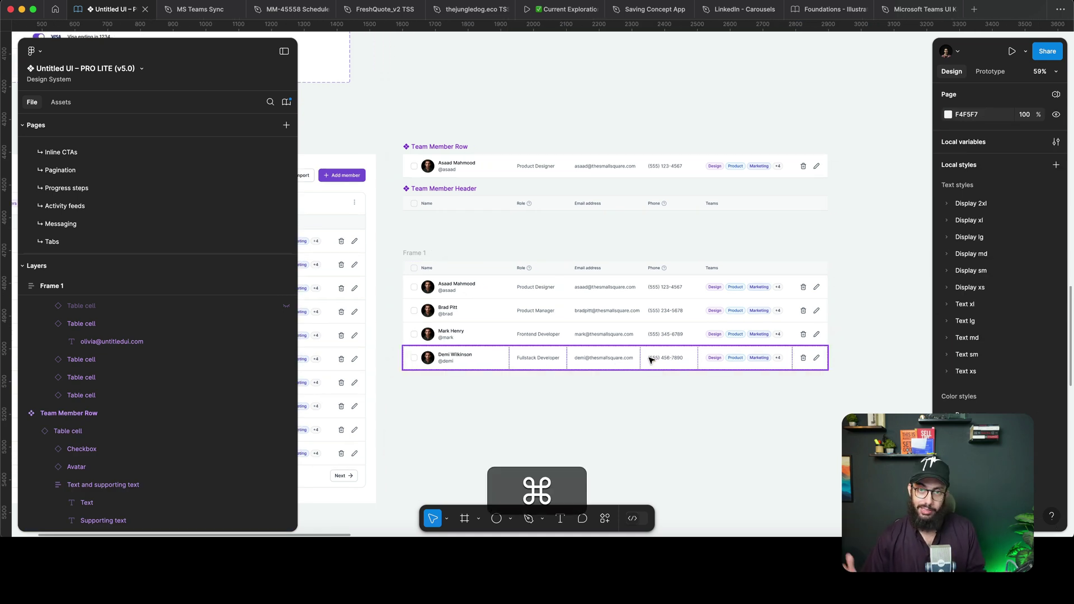
{"action": "left_click", "coordinate": [515, 417]}
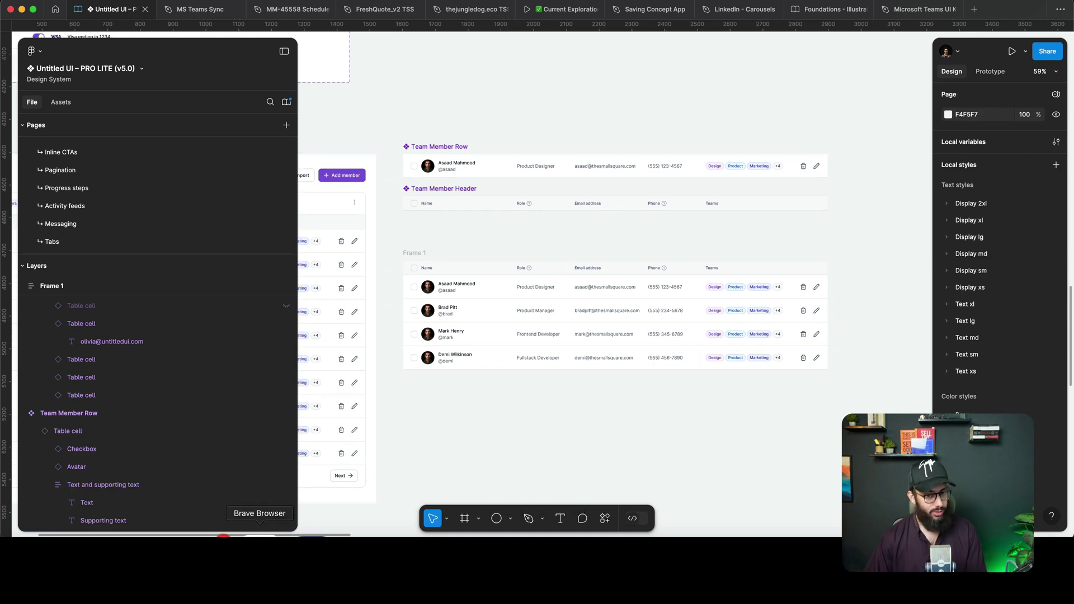
{"action": "left_click", "coordinate": [260, 533]}
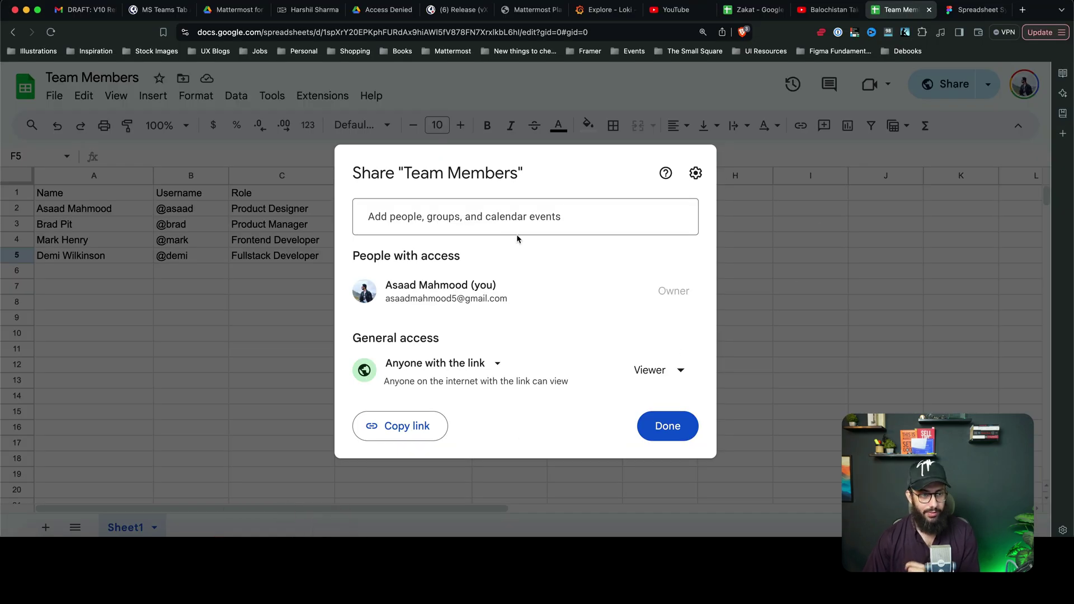
Close the share dialog and enter the new member's name in cell A6.
{"action": "key", "text": "Escape"}
{"action": "left_click", "coordinate": [102, 208]}
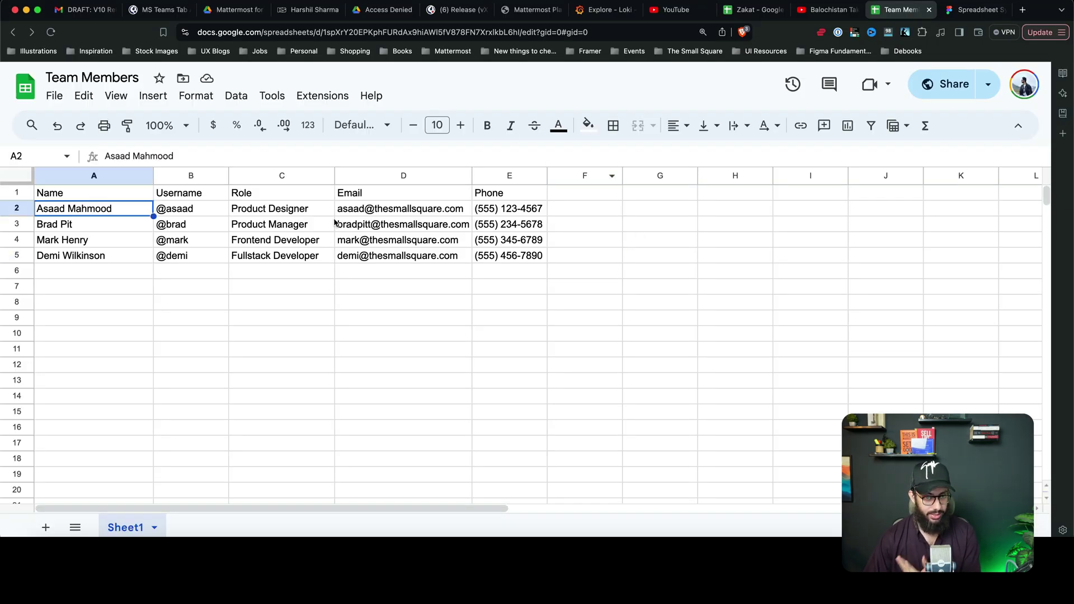
{"action": "left_click", "coordinate": [132, 278]}
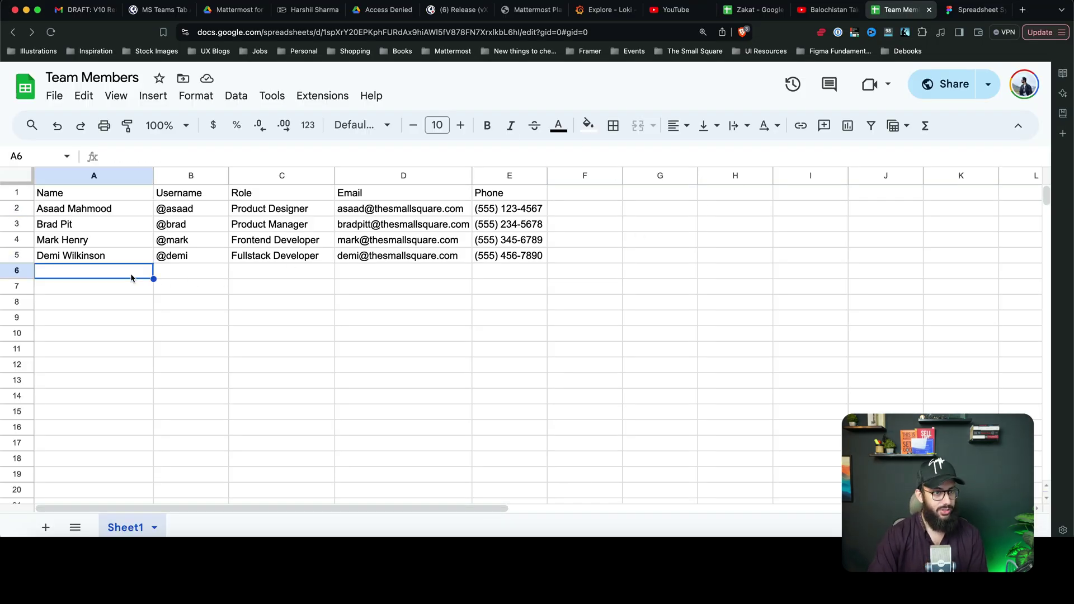
{"action": "key", "text": "shift"}
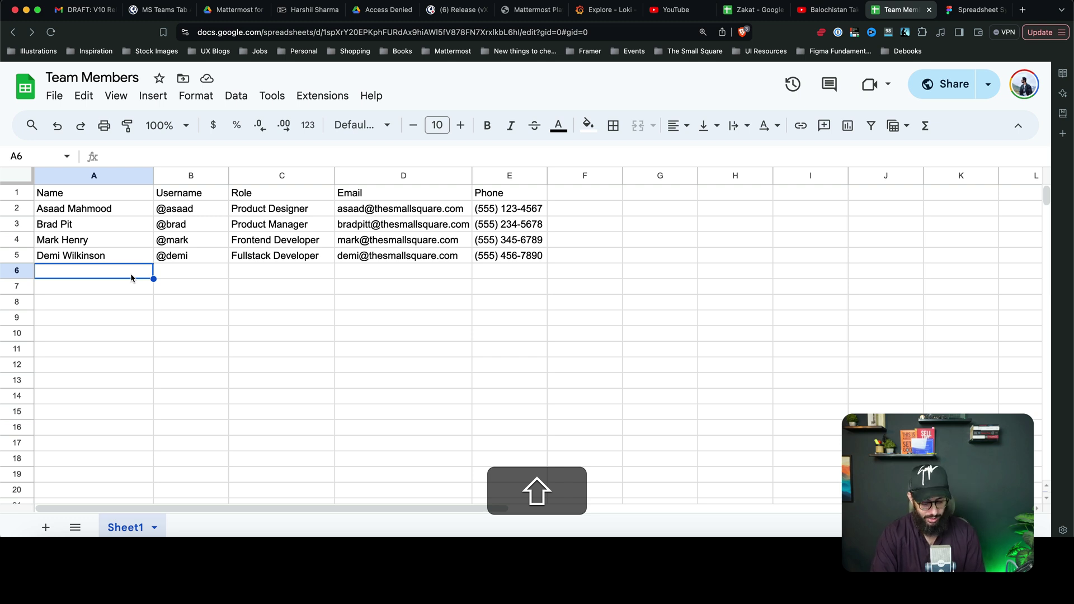
{"action": "type", "text": "The ROck"}
{"action": "key", "text": "Tab"}
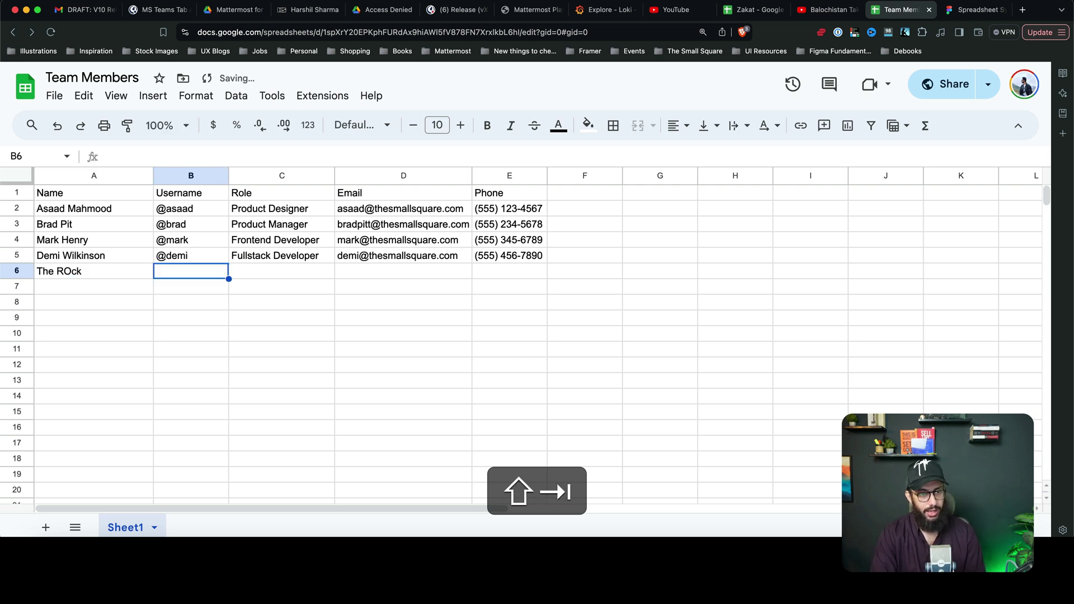
Put the new member's username into cell B6, pasting it from a scratch tab to avoid the smart chip.
{"action": "type", "text": "@"}
{"action": "key", "text": "super+z"}
{"action": "key", "text": "super+z"}
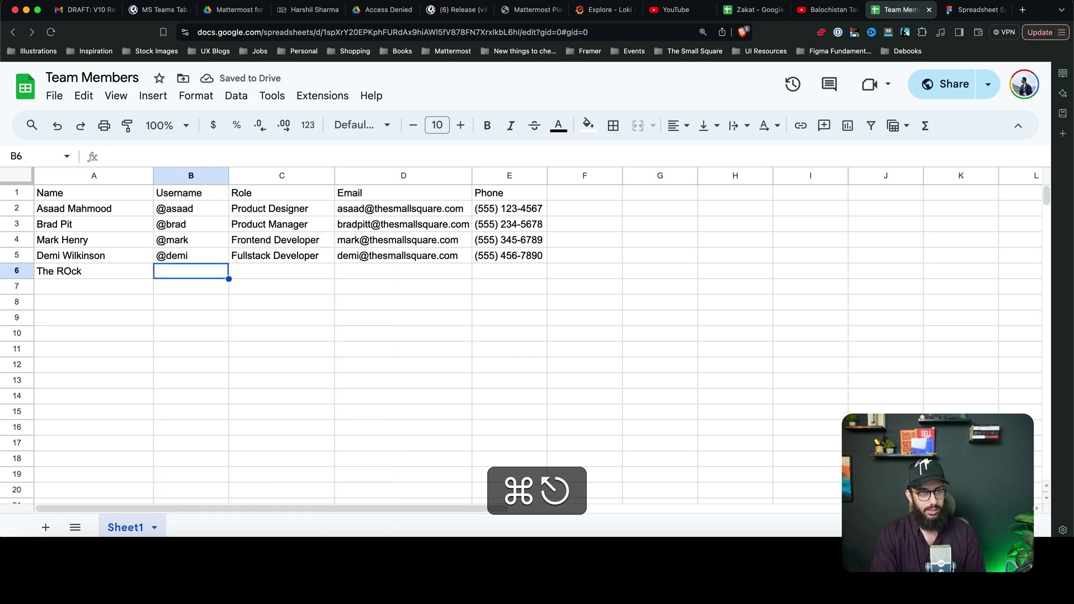
{"action": "key", "text": "super+t"}
{"action": "type", "text": "@rock"}
{"action": "key", "text": "super+w"}
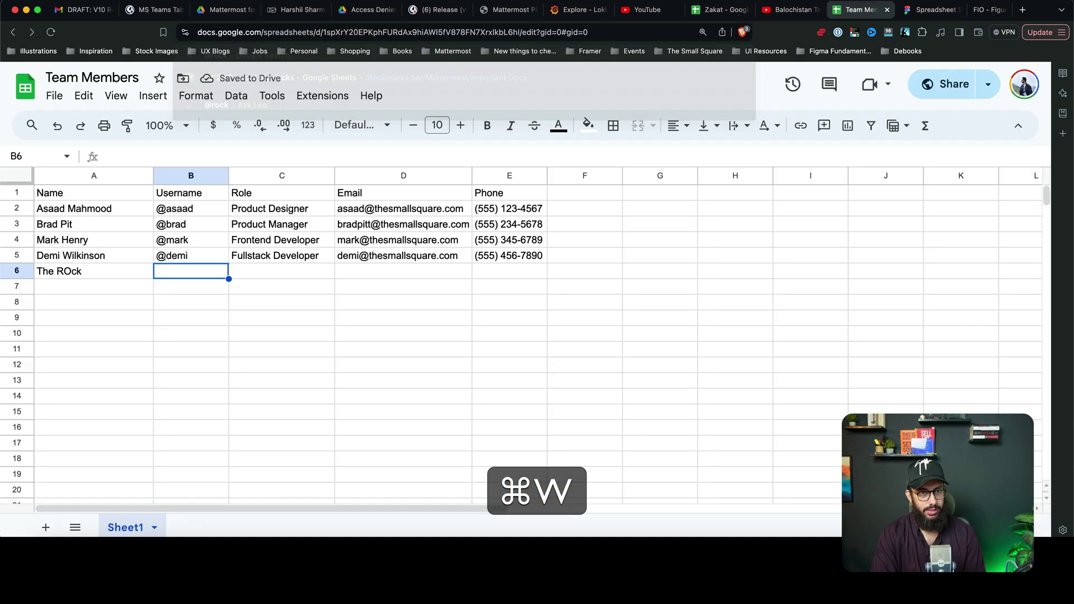
{"action": "key", "text": "super+v"}
{"action": "key", "text": "super+Right"}
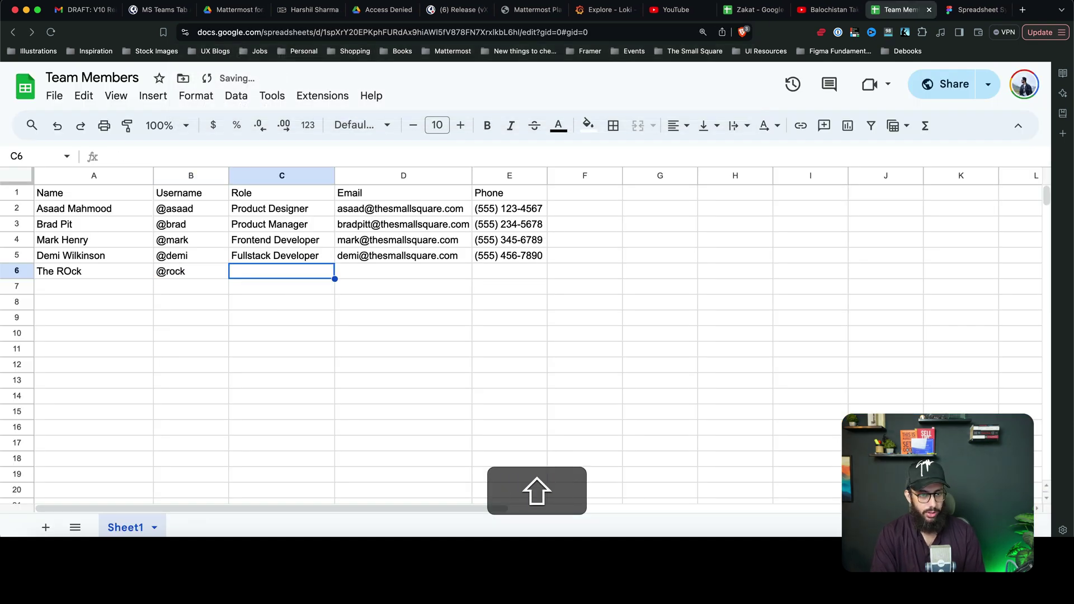
Fill row 6 with the role Wrestler, the member's e-mail and phone number.
{"action": "type", "text": "Wrestler"}
{"action": "key", "text": "Tab"}
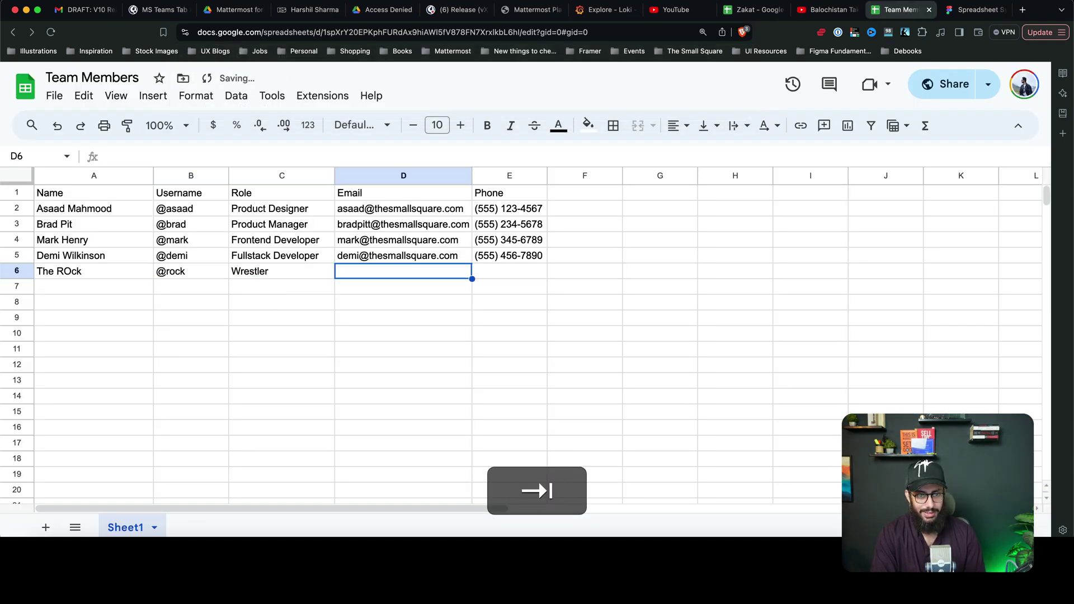
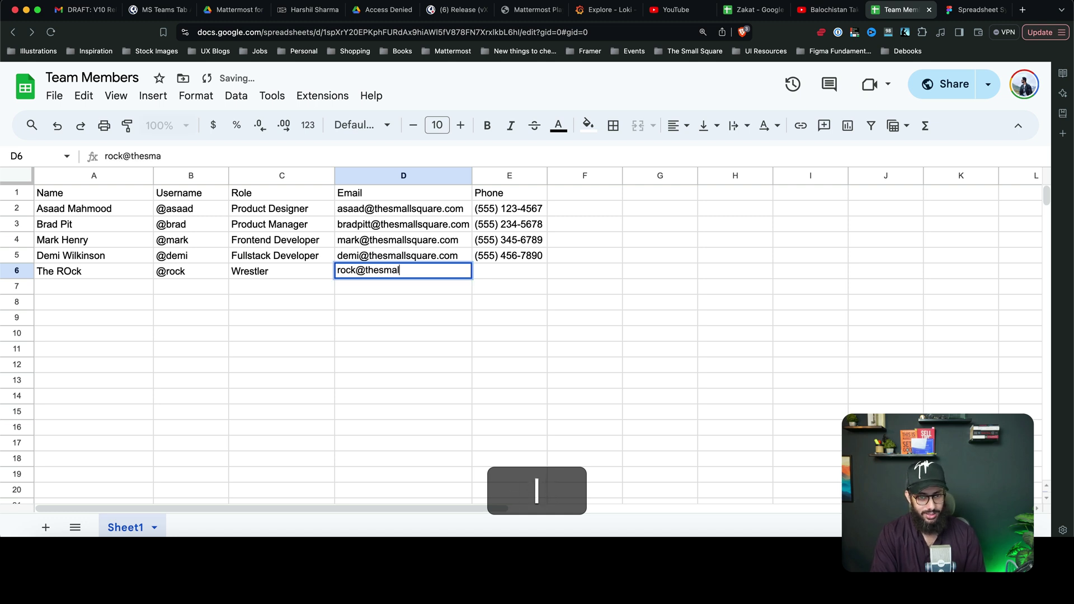
{"action": "key", "text": "Tab"}
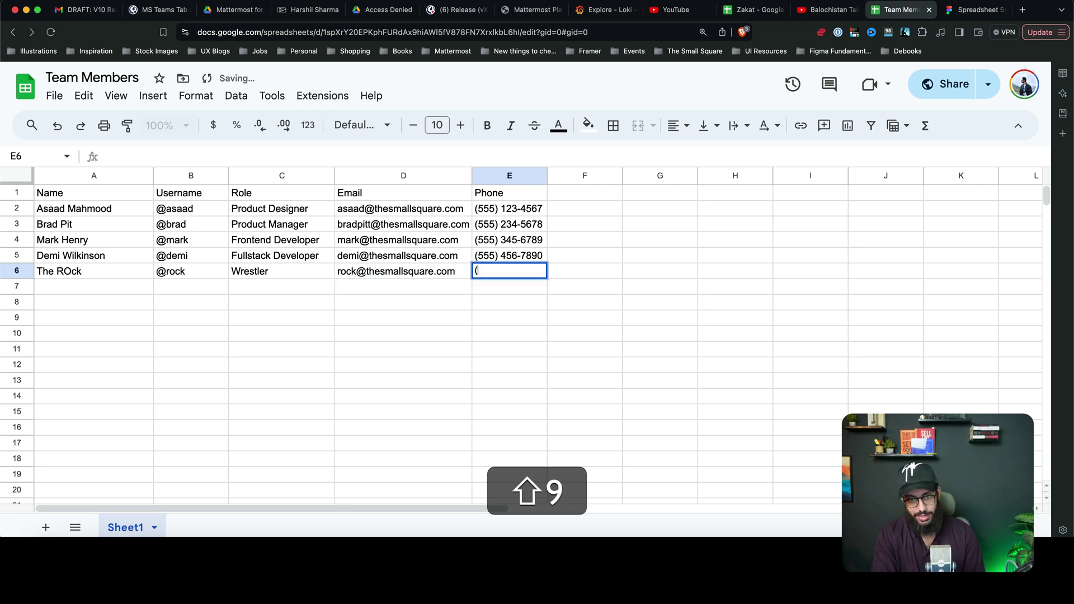
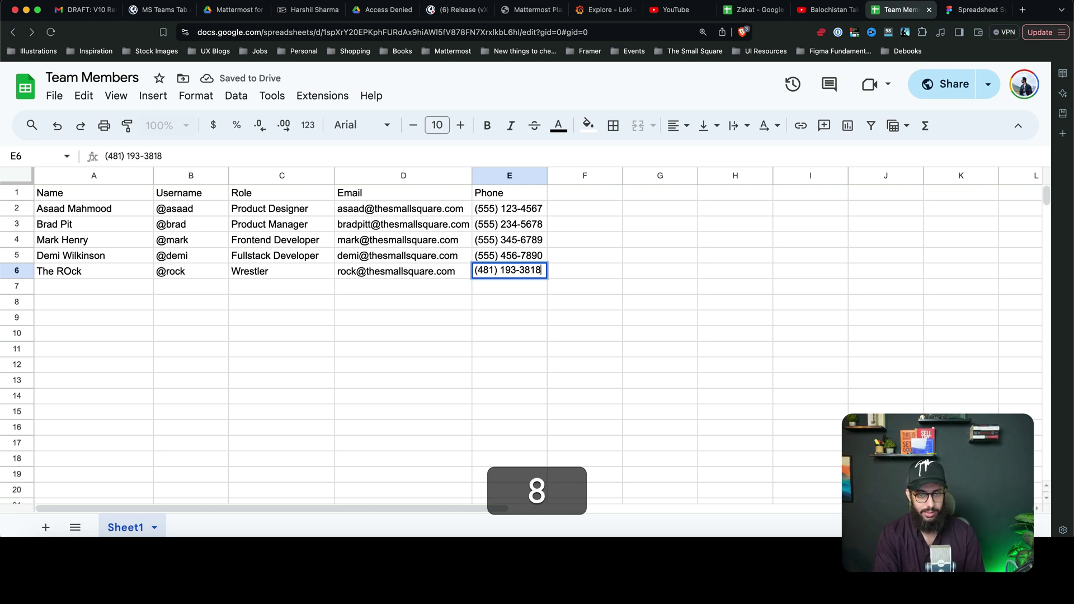
{"action": "key", "text": "Return"}
Correct the misspelled last word of the new member's name in cell A6.
{"action": "left_click", "coordinate": [39, 272]}
{"action": "key", "text": "Return"}
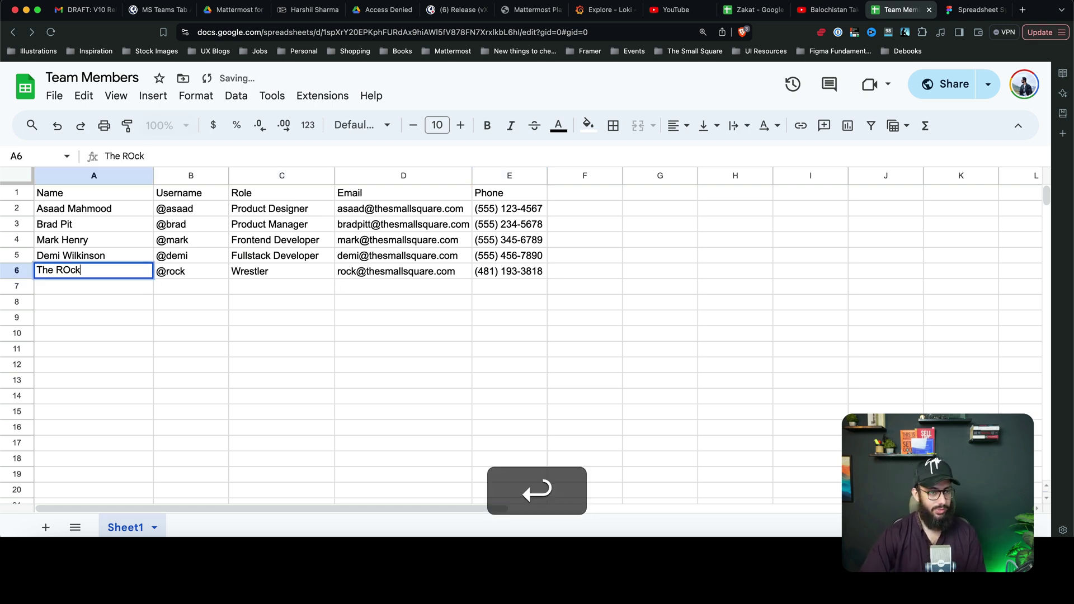
{"action": "key", "text": "alt+shift+Left"}
{"action": "type", "text": "Rpc"}
{"action": "key", "text": "Return"}
{"action": "key", "text": "Up"}
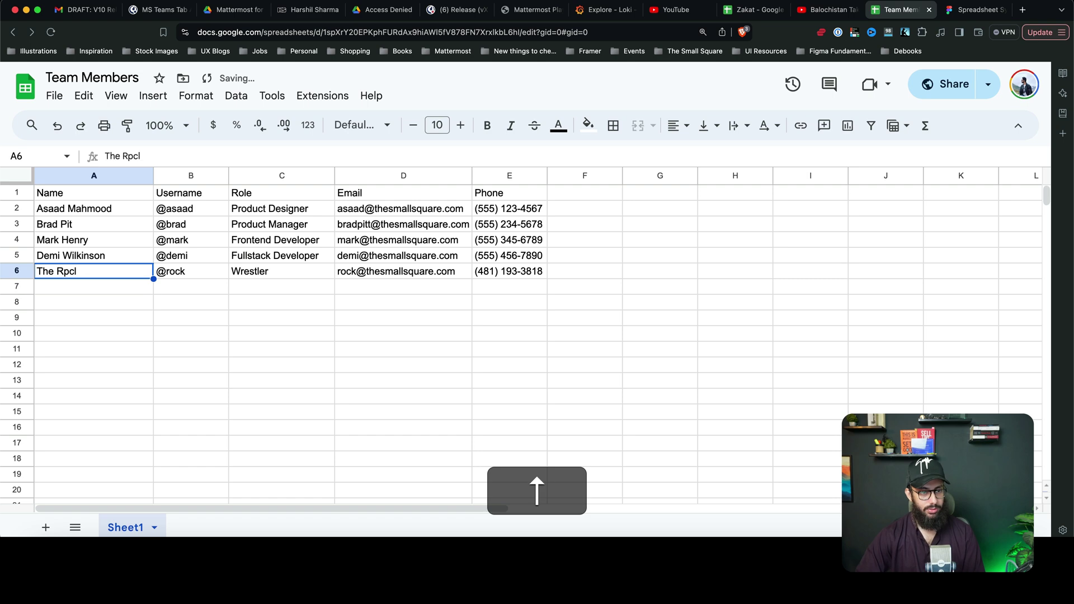
{"action": "key", "text": "Return"}
{"action": "key", "text": "alt+shift+Left"}
{"action": "type", "text": "Rock"}
{"action": "key", "text": "Return"}
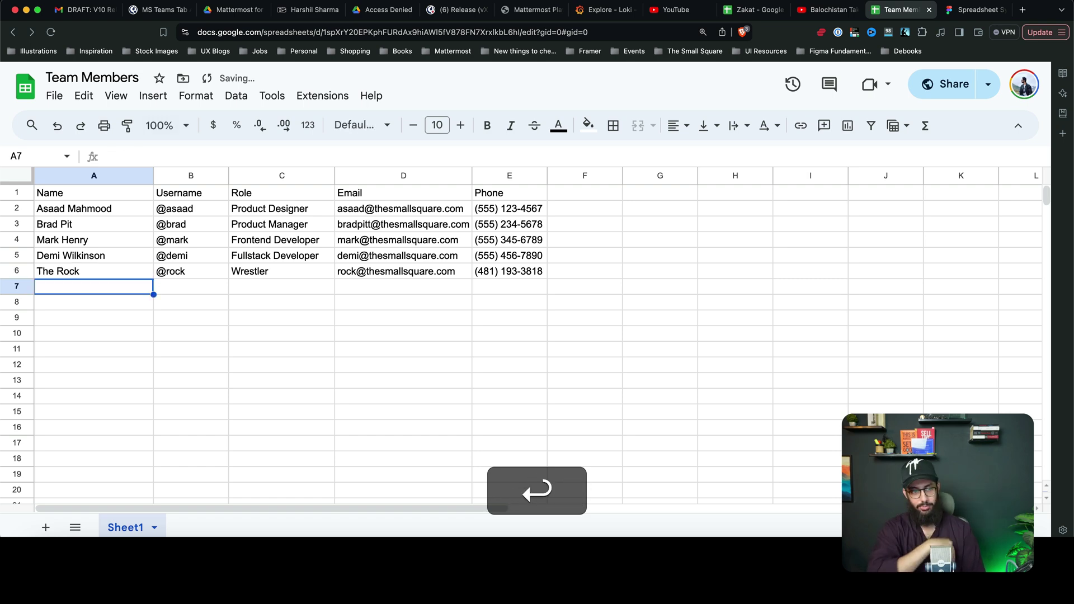
Duplicate the last member row in Figma so the table has five member rows.
{"action": "key", "text": "super+Tab"}
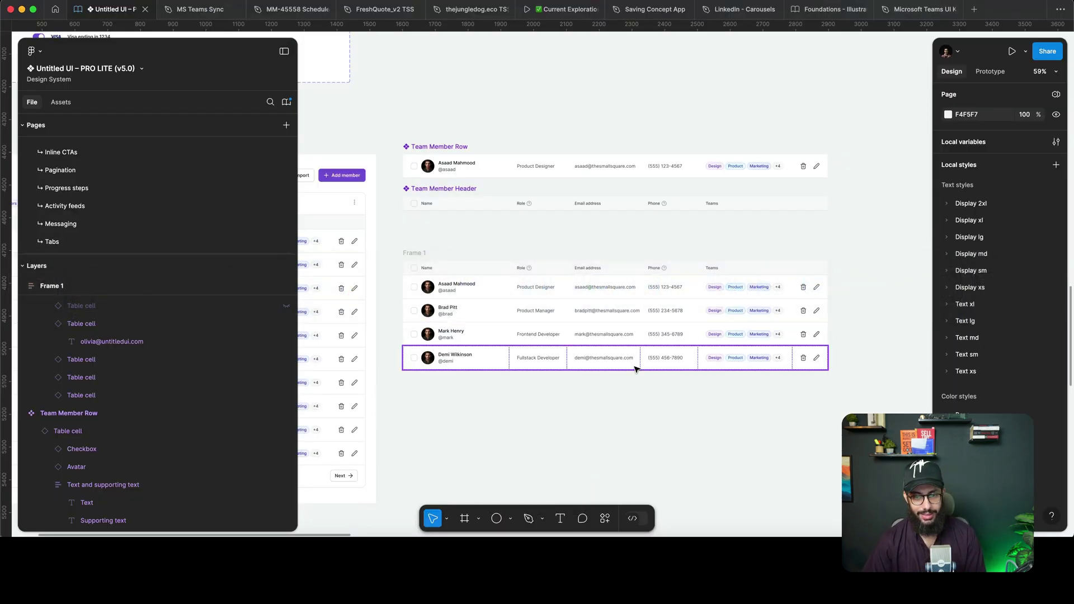
{"action": "left_click", "coordinate": [636, 368]}
{"action": "key", "text": "super+d"}
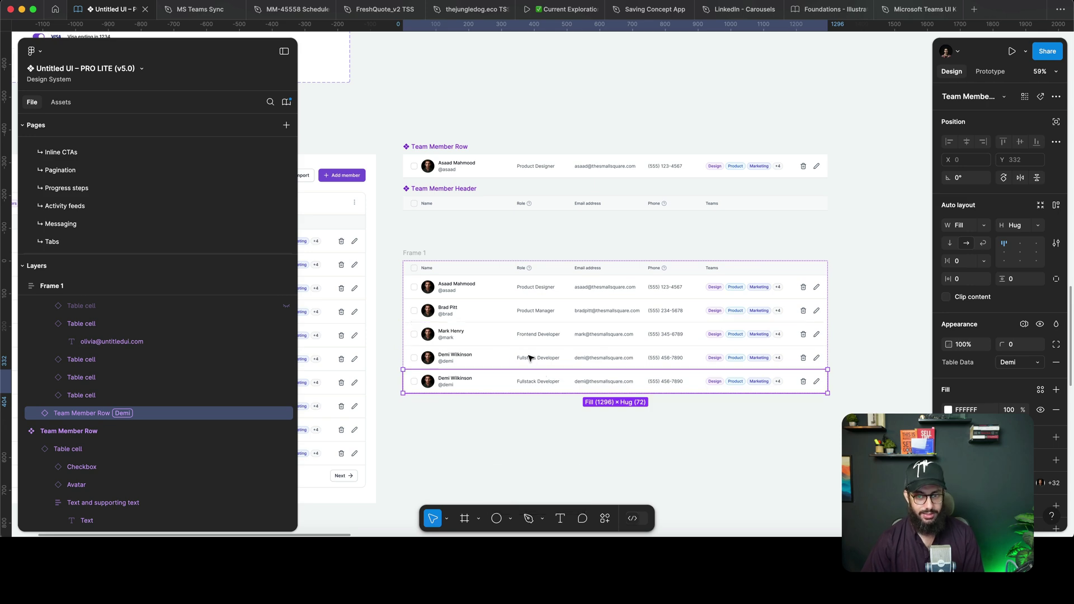
{"action": "key", "text": "super+Tab"}
{"action": "key", "text": "super+Tab"}
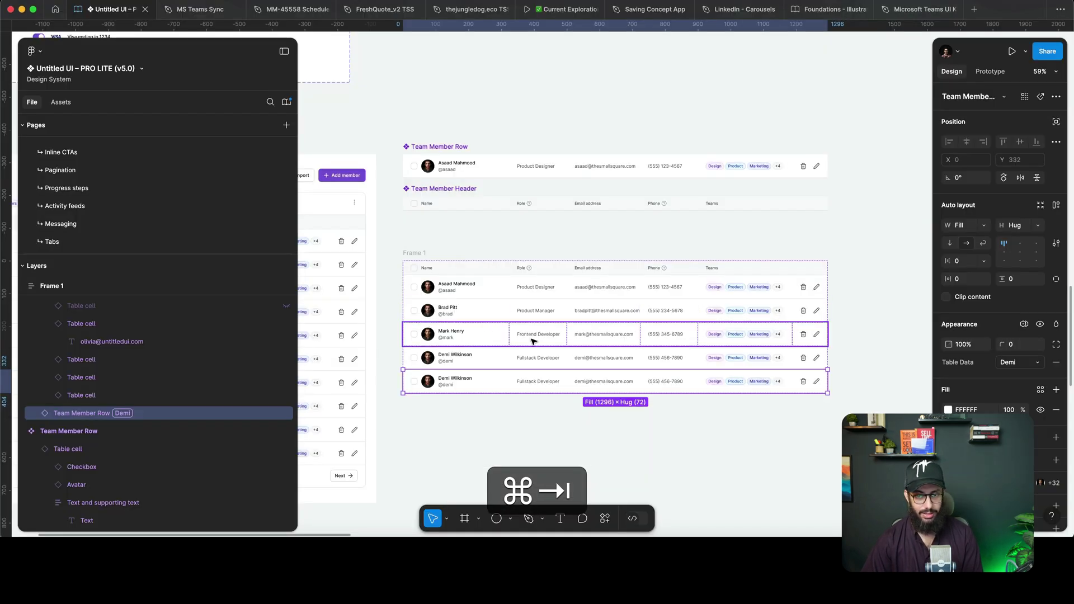
{"action": "left_click", "coordinate": [626, 227]}
{"action": "scroll", "coordinate": [627, 235], "scroll_direction": "down", "scroll_amount": 1}
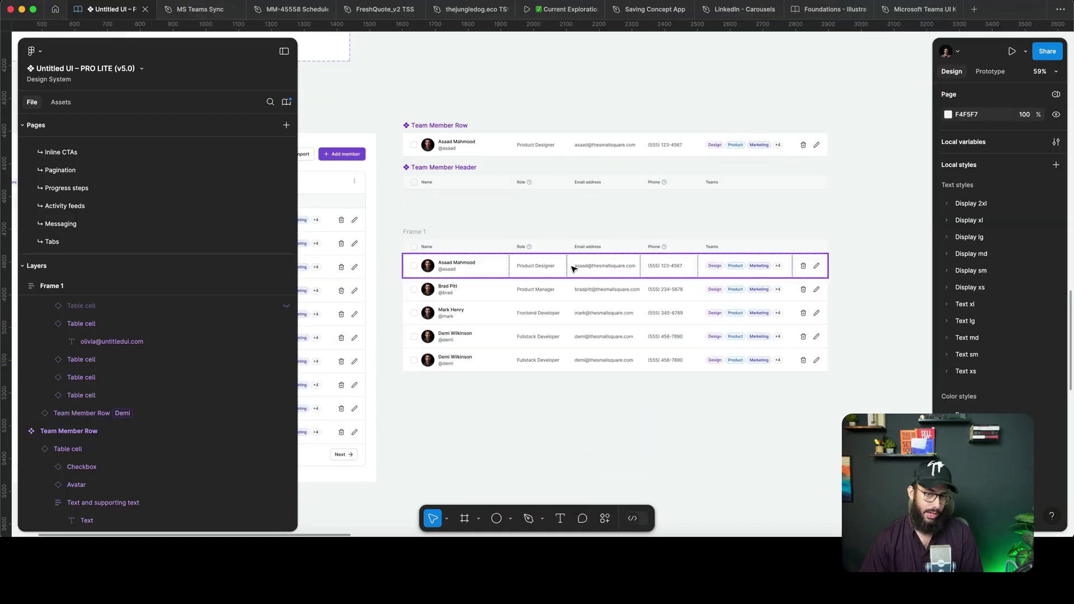
Check the Frontend Developer entry in cell C4 of the Role column, then return to Figma.
{"action": "key", "text": "super+Tab"}
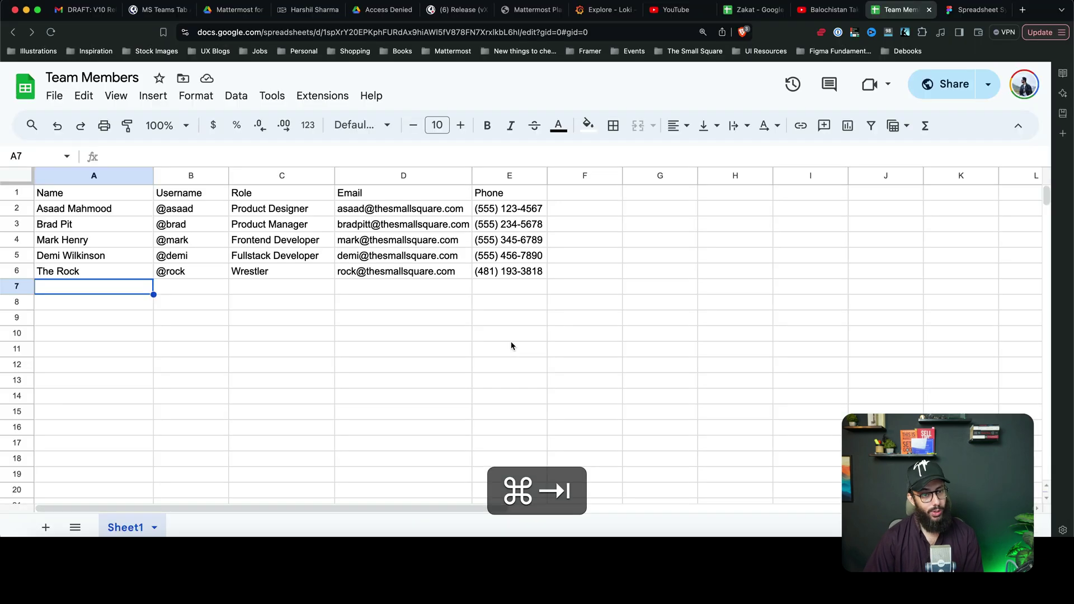
{"action": "left_click", "coordinate": [324, 241]}
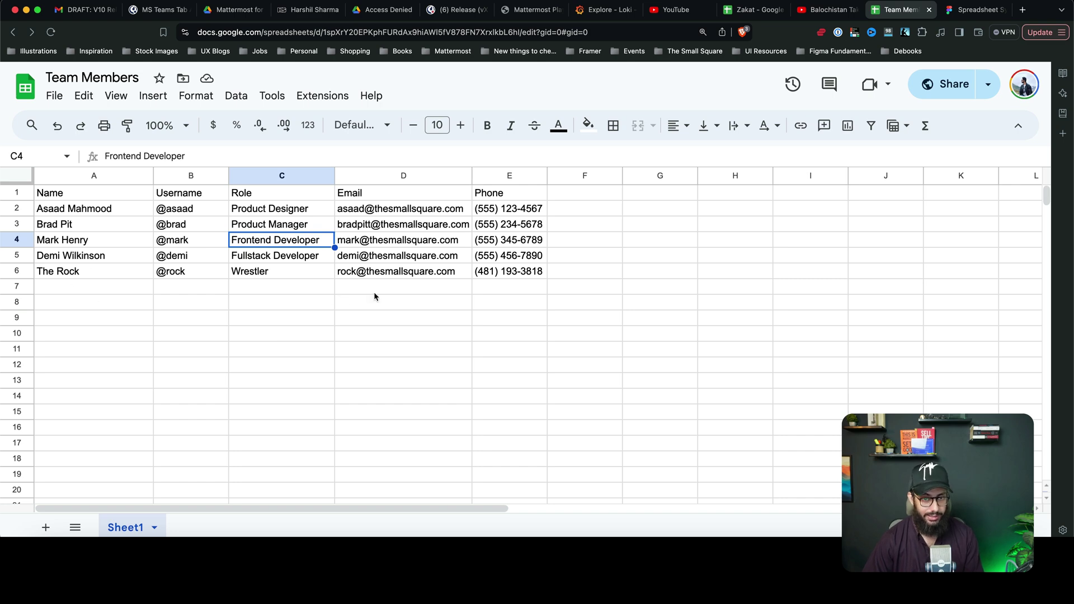
{"action": "key", "text": "super+Tab"}
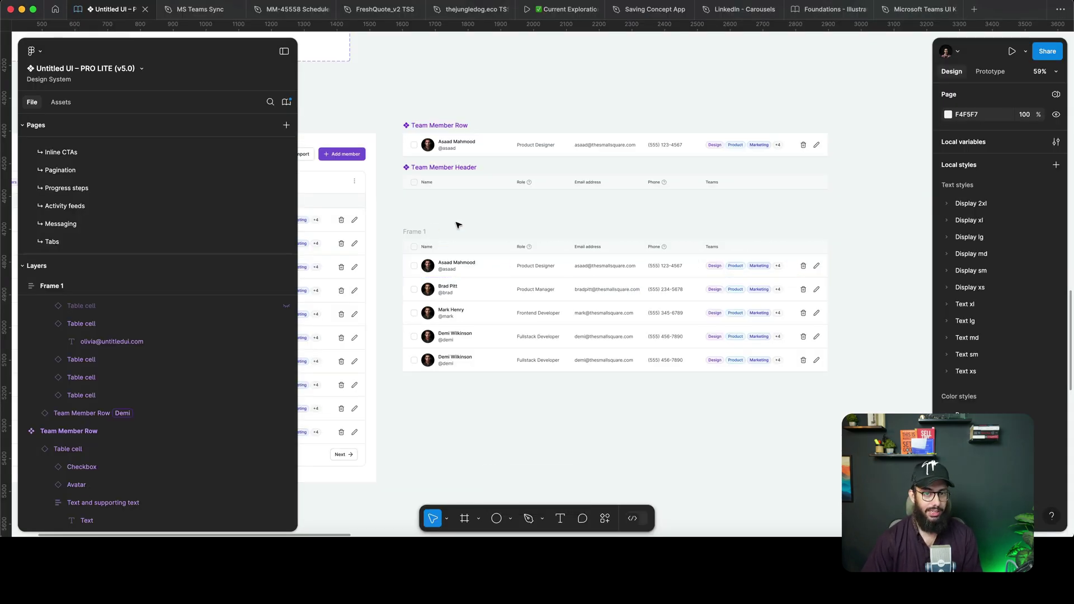
Launch the Spreadsheet Sync (Altar.io) plugin from Actions.
{"action": "scroll", "coordinate": [461, 123], "scroll_direction": "up", "scroll_amount": 5, "text": "super"}
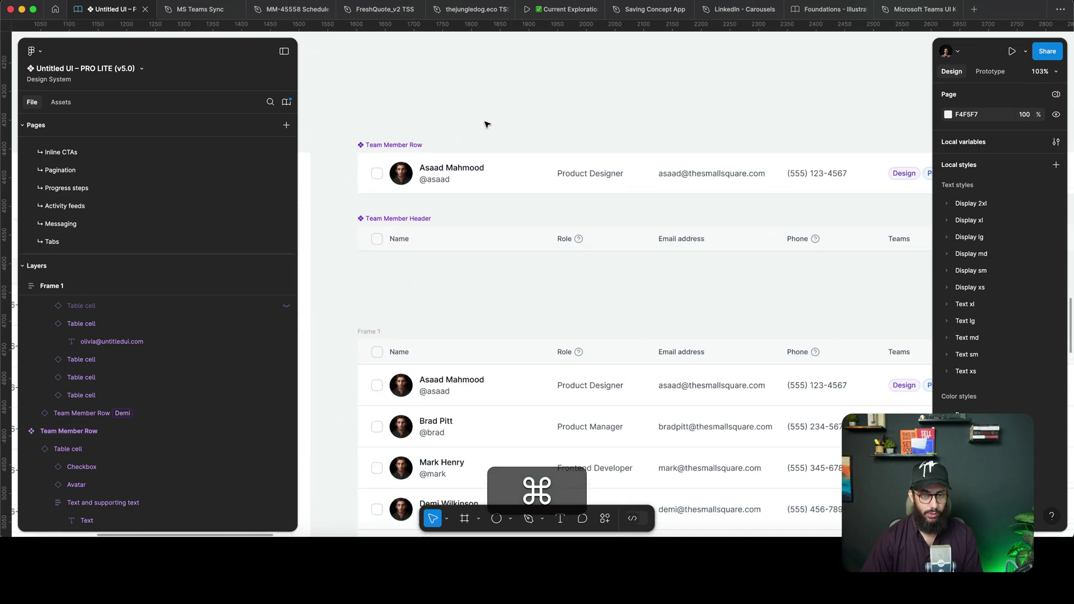
{"action": "left_click", "coordinate": [604, 518]}
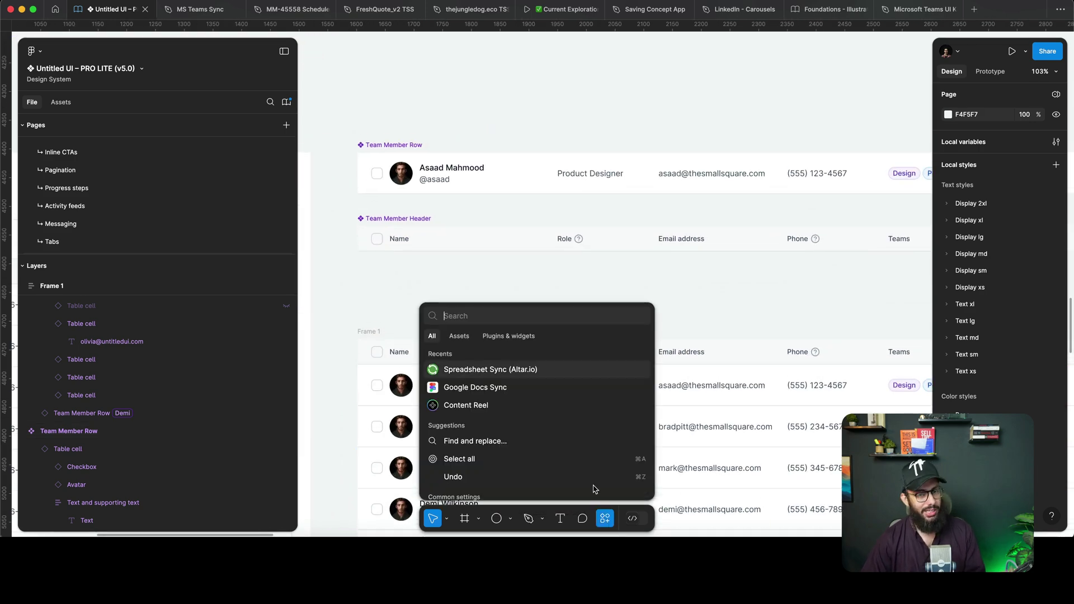
{"action": "left_click", "coordinate": [514, 372]}
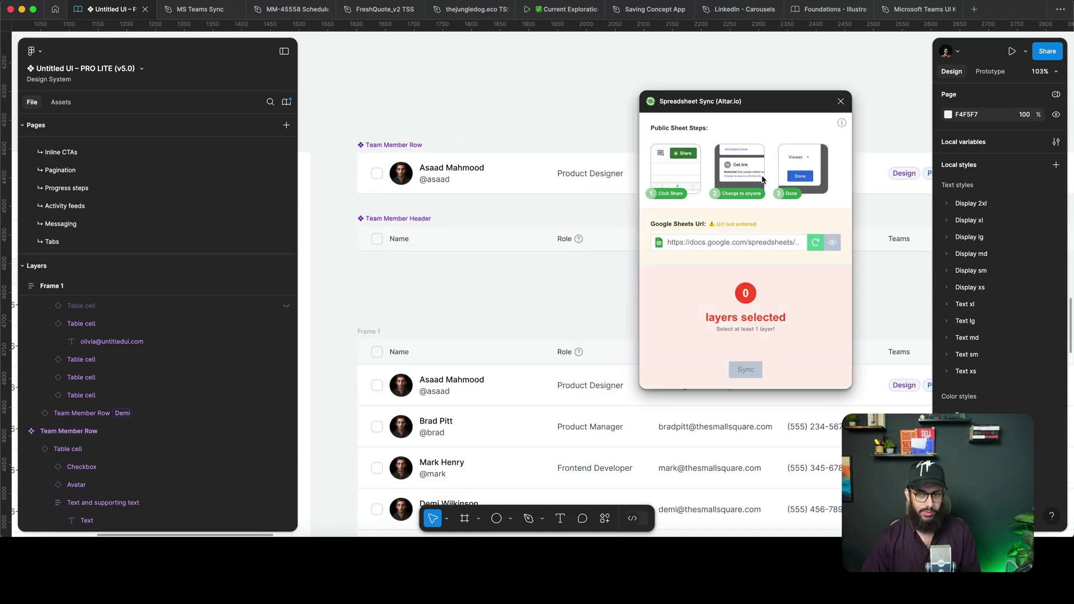
Paste the Team Members sheet's share link into the plugin's URL field and load the preview.
{"action": "key", "text": "super+Tab"}
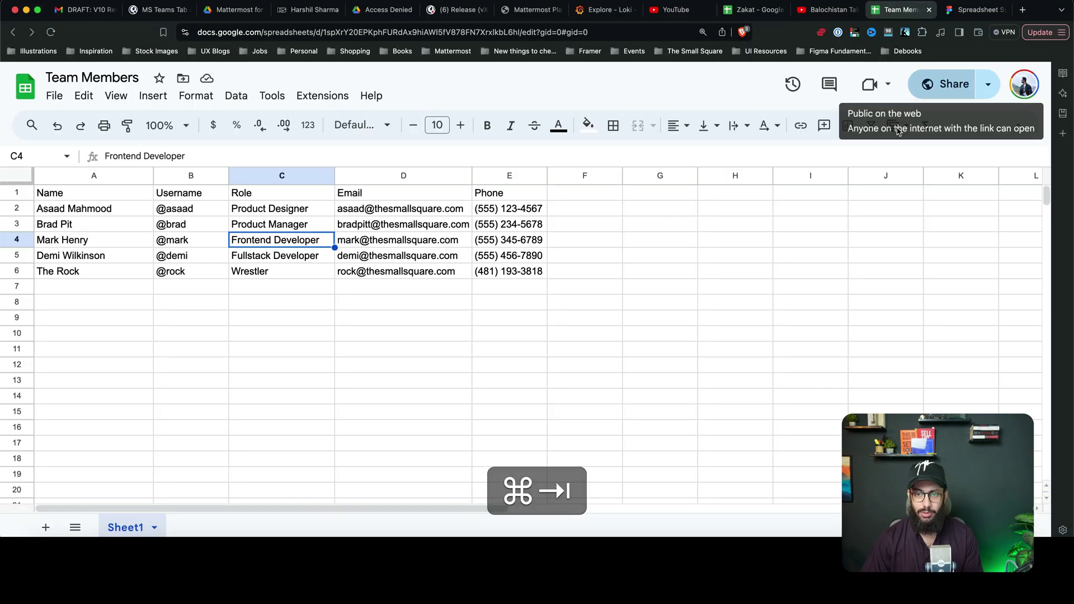
{"action": "left_click", "coordinate": [951, 84]}
{"action": "left_click", "coordinate": [429, 417]}
{"action": "key", "text": "super+Tab"}
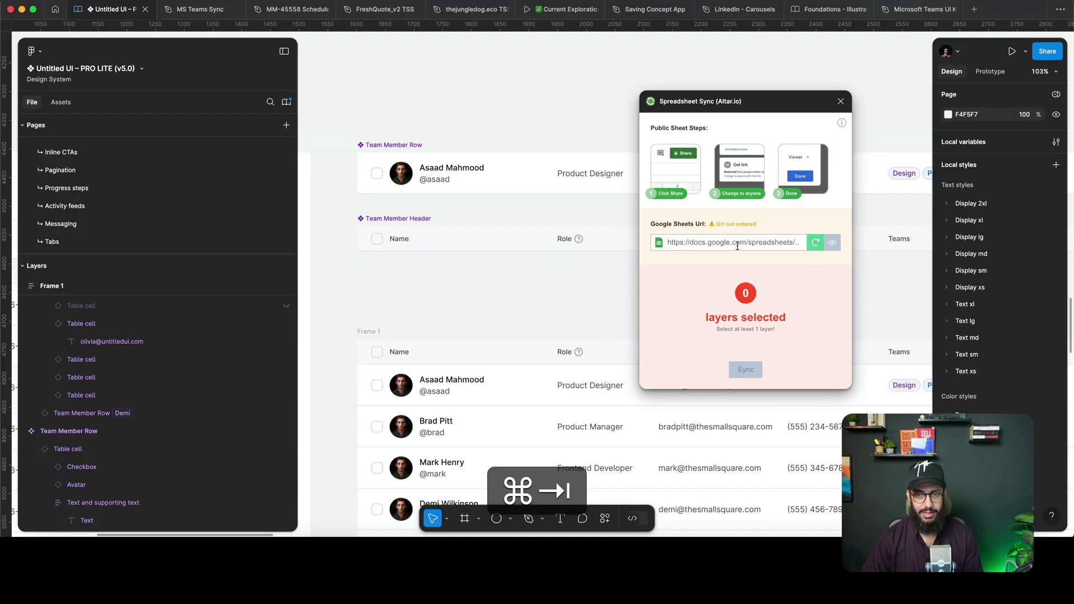
{"action": "left_click", "coordinate": [745, 245]}
{"action": "key", "text": "super+v"}
{"action": "left_click", "coordinate": [831, 243]}
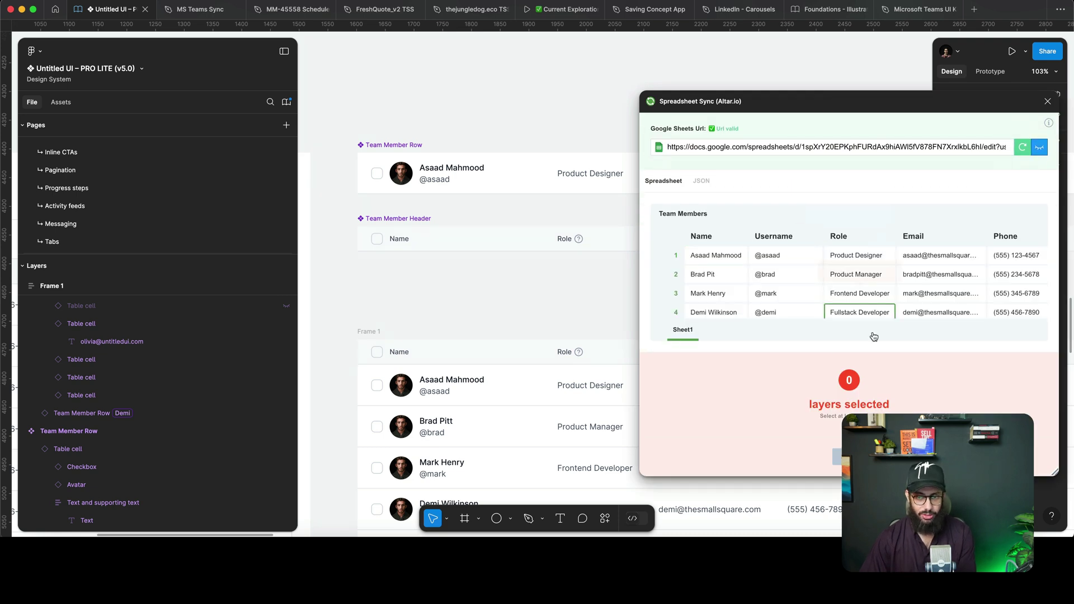
Rename the row's name and username text layers to #Name and #Username.
{"action": "scroll", "coordinate": [755, 281], "scroll_direction": "down", "scroll_amount": 1}
{"action": "scroll", "coordinate": [754, 281], "scroll_direction": "up", "scroll_amount": 1}
{"action": "scroll", "coordinate": [753, 281], "scroll_direction": "down", "scroll_amount": 1}
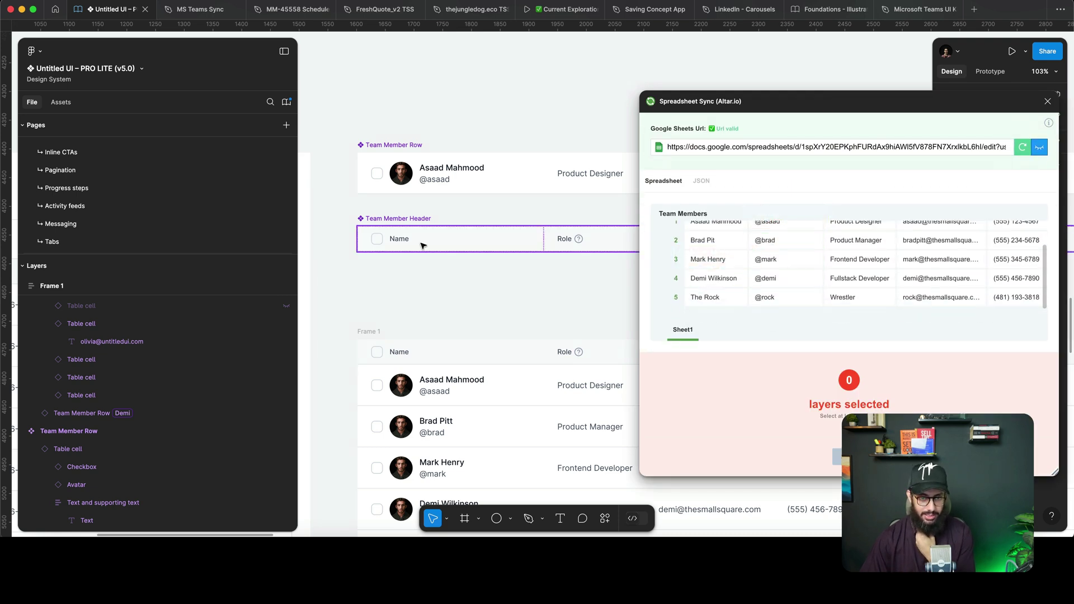
{"action": "scroll", "coordinate": [417, 236], "scroll_direction": "right", "scroll_amount": 1}
{"action": "scroll", "coordinate": [424, 229], "scroll_direction": "right", "scroll_amount": 1}
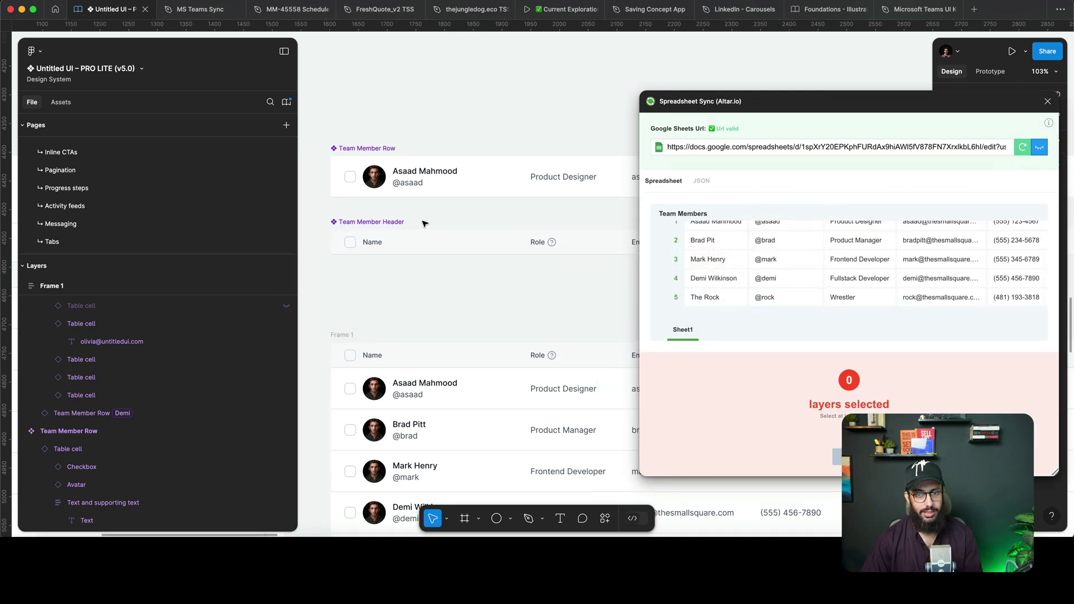
{"action": "left_click", "coordinate": [416, 173], "text": "super"}
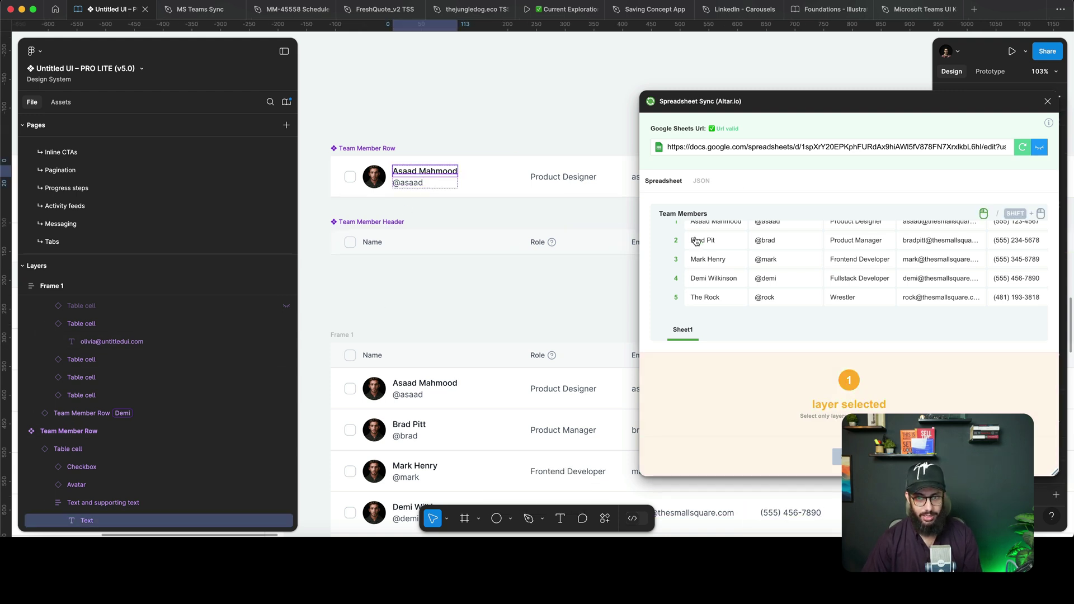
{"action": "scroll", "coordinate": [716, 240], "scroll_direction": "up", "scroll_amount": 2}
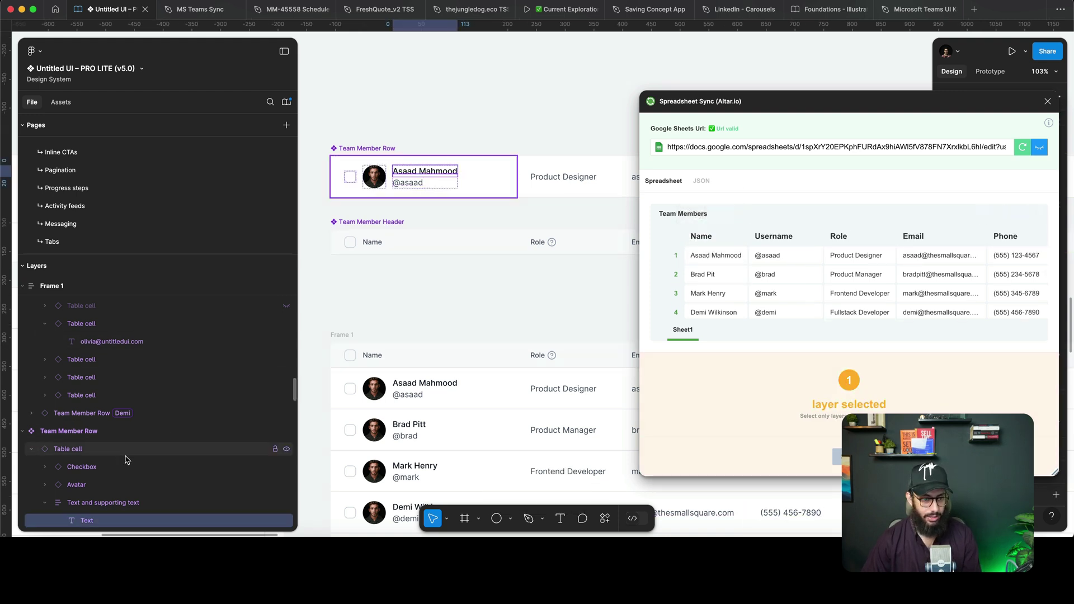
{"action": "scroll", "coordinate": [122, 462], "scroll_direction": "down", "scroll_amount": 3}
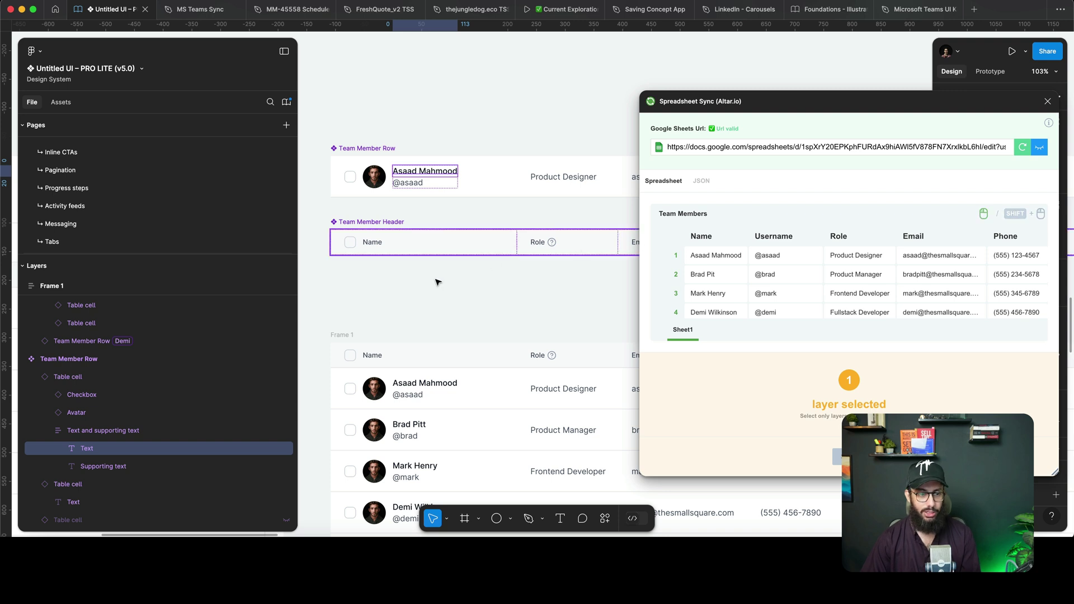
{"action": "left_click", "coordinate": [702, 237]}
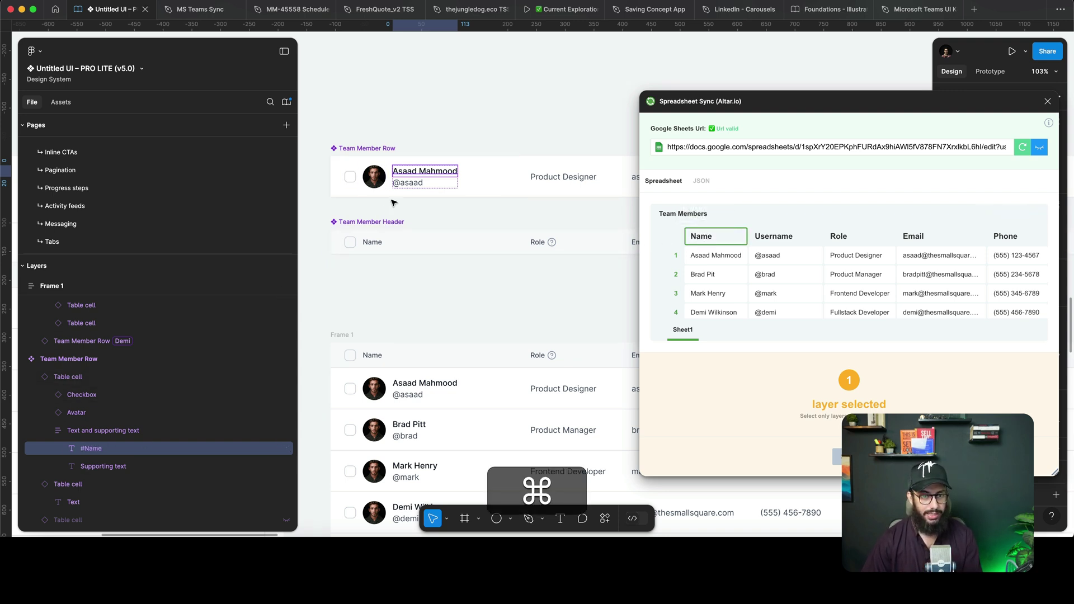
{"action": "left_click", "coordinate": [407, 183], "text": "super"}
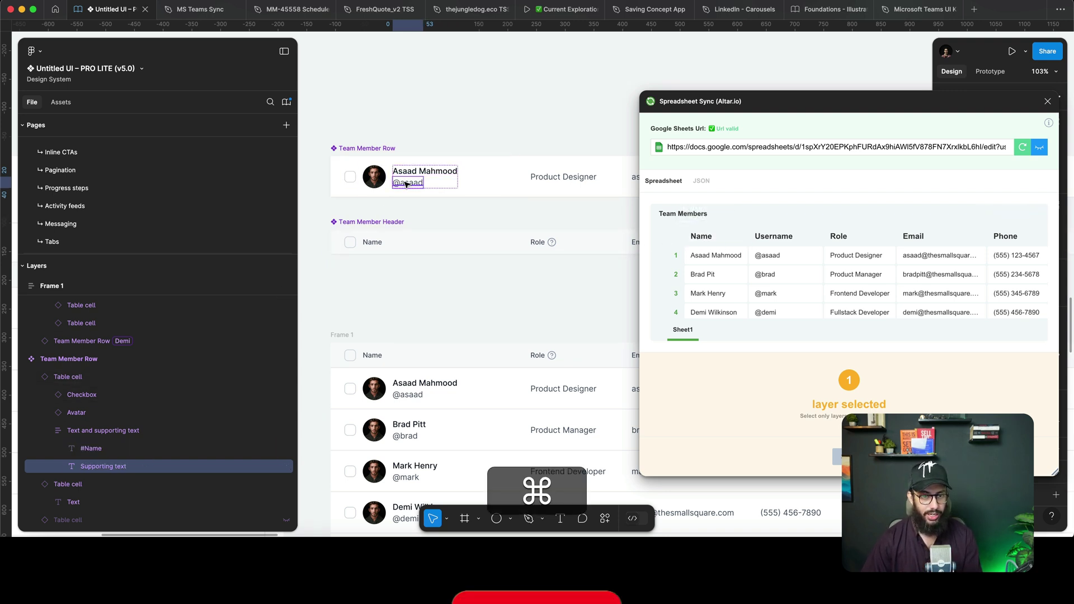
{"action": "left_click", "coordinate": [789, 237]}
Rename the role, email and phone text layers to #Role, #Email and #Phone.
{"action": "scroll", "coordinate": [477, 206], "scroll_direction": "right", "scroll_amount": 5}
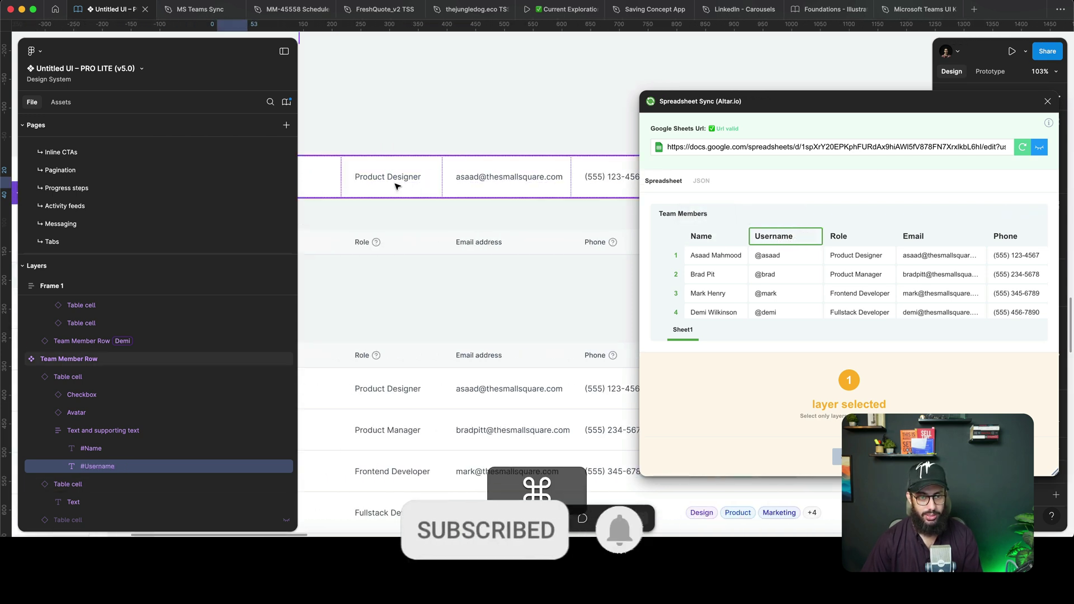
{"action": "left_click", "coordinate": [395, 185], "text": "super"}
{"action": "left_click", "coordinate": [839, 238]}
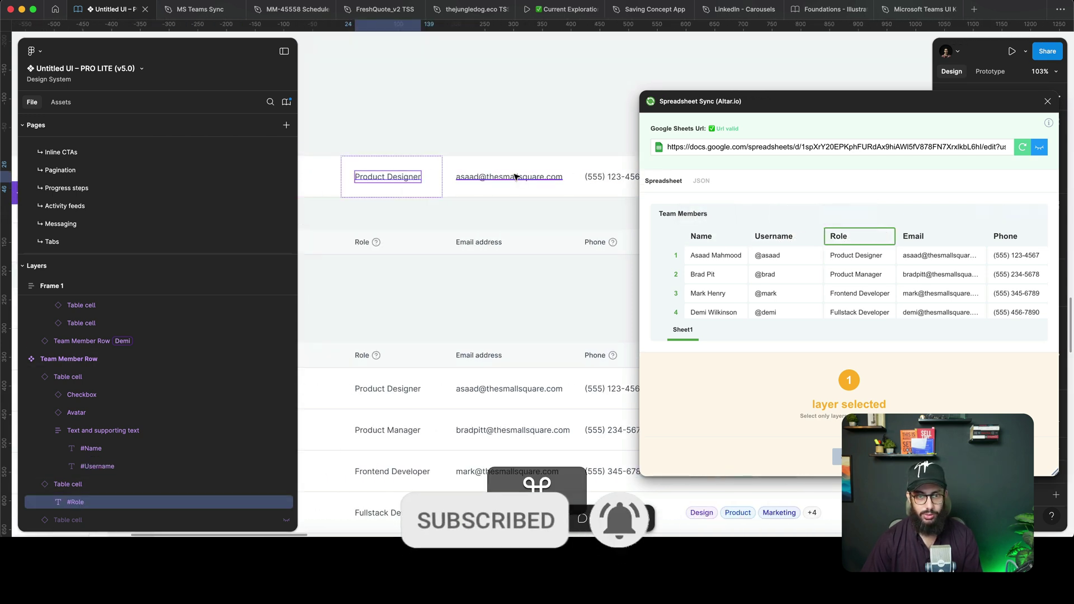
{"action": "left_click", "coordinate": [514, 177], "text": "super"}
{"action": "left_click", "coordinate": [913, 236]}
{"action": "left_click", "coordinate": [611, 177], "text": "super"}
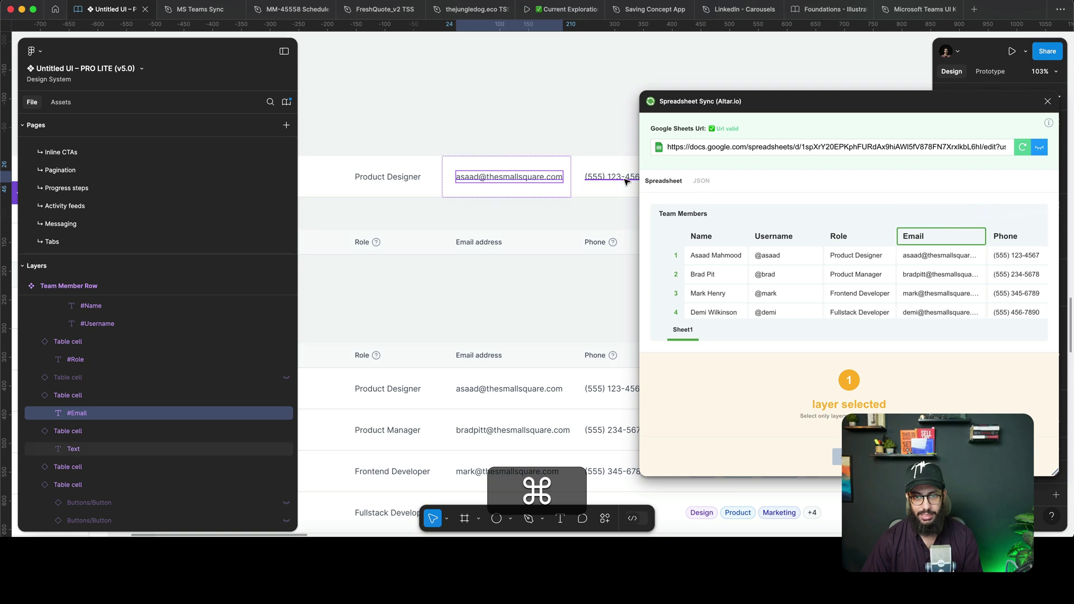
{"action": "left_click", "coordinate": [1007, 236]}
{"action": "scroll", "coordinate": [500, 250], "scroll_direction": "down", "scroll_amount": 1}
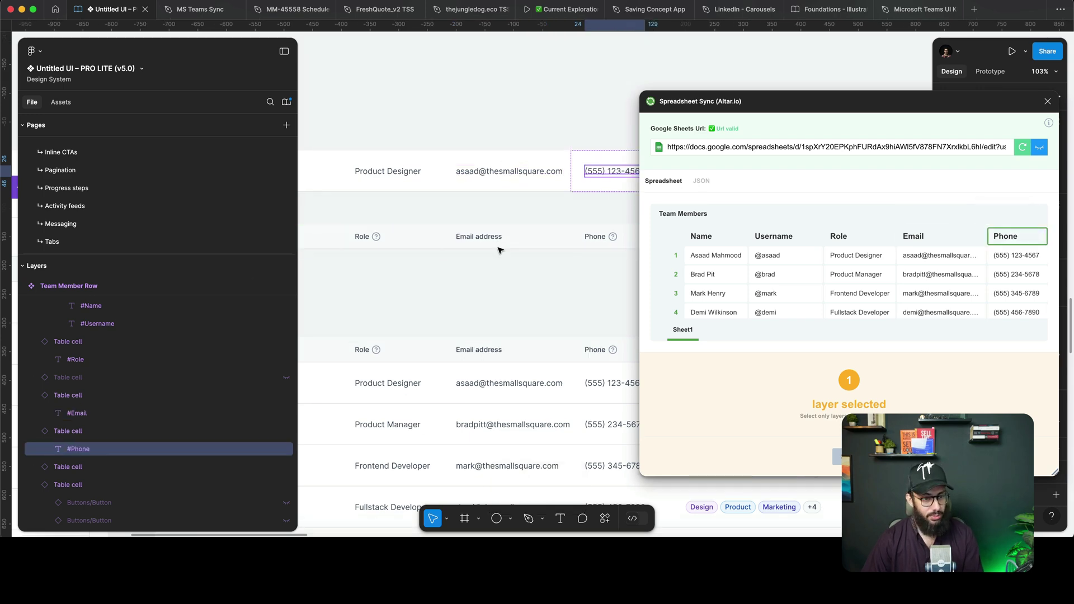
{"action": "scroll", "coordinate": [500, 250], "scroll_direction": "down", "scroll_amount": 5}
{"action": "left_click", "coordinate": [405, 244]}
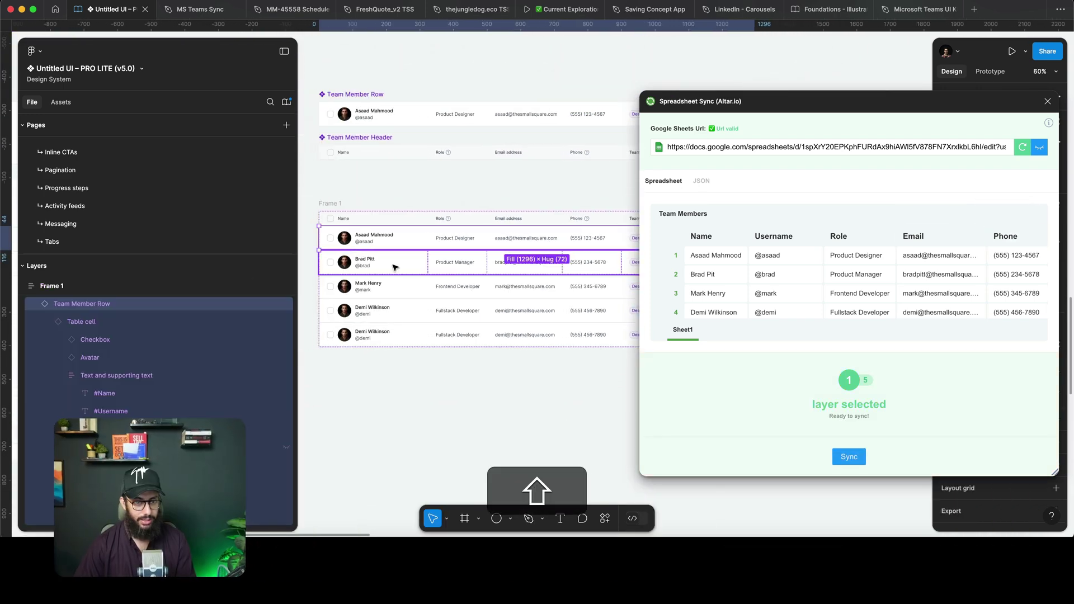
Select all five Team Member Rows and sync them, filling the last row with the Wrestler entry.
{"action": "left_click", "coordinate": [395, 267], "text": "shift"}
{"action": "left_click", "coordinate": [388, 292], "text": "shift"}
{"action": "left_click", "coordinate": [384, 309], "text": "shift"}
{"action": "left_click", "coordinate": [386, 341], "text": "shift"}
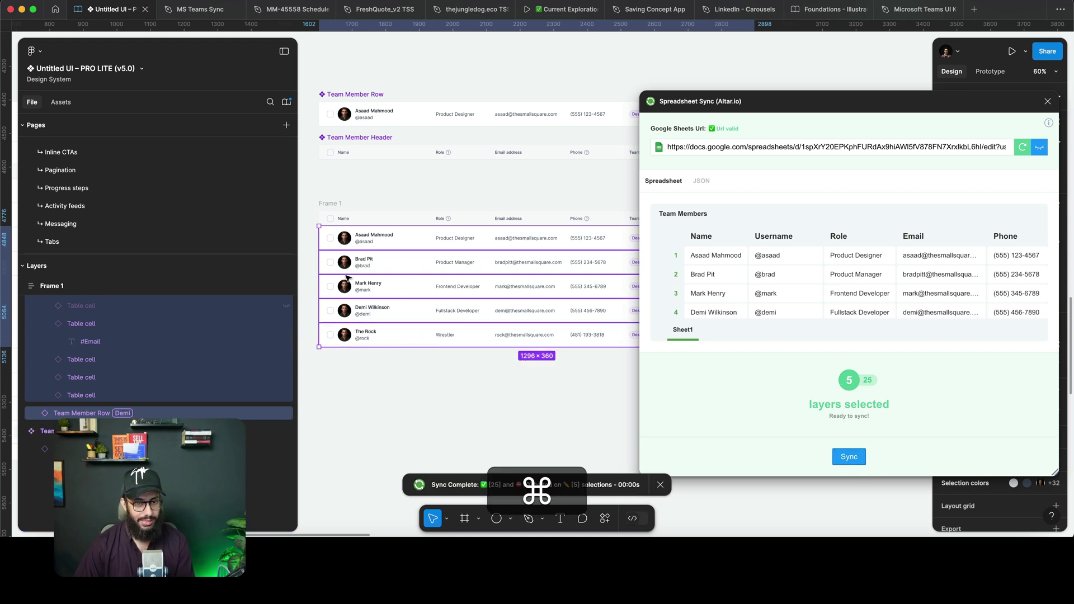
{"action": "scroll", "coordinate": [350, 280], "scroll_direction": "up", "scroll_amount": 5}
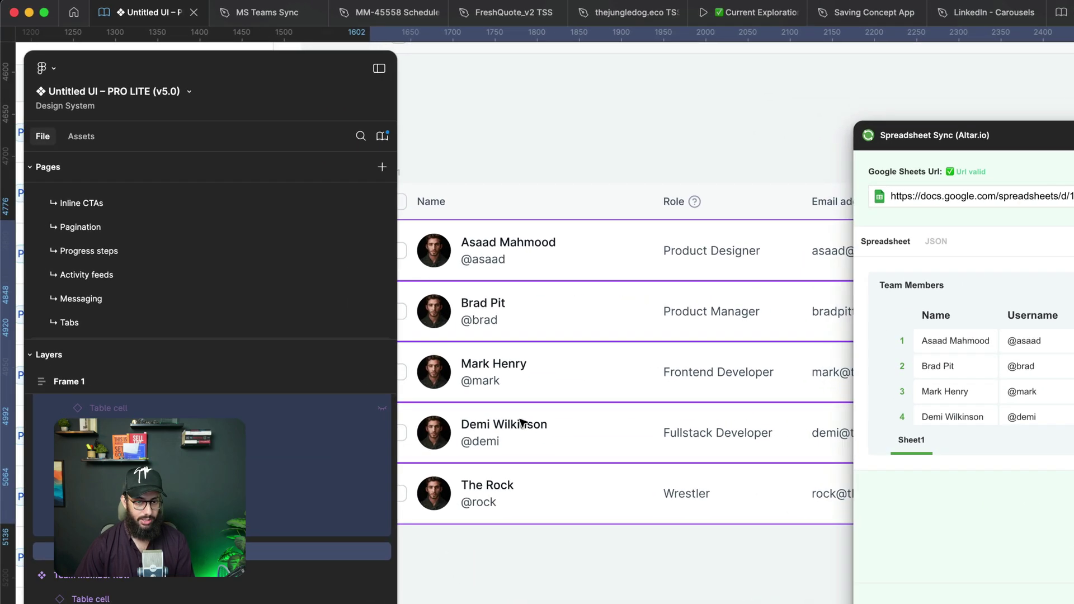
{"action": "scroll", "coordinate": [511, 520], "scroll_direction": "right", "scroll_amount": 10}
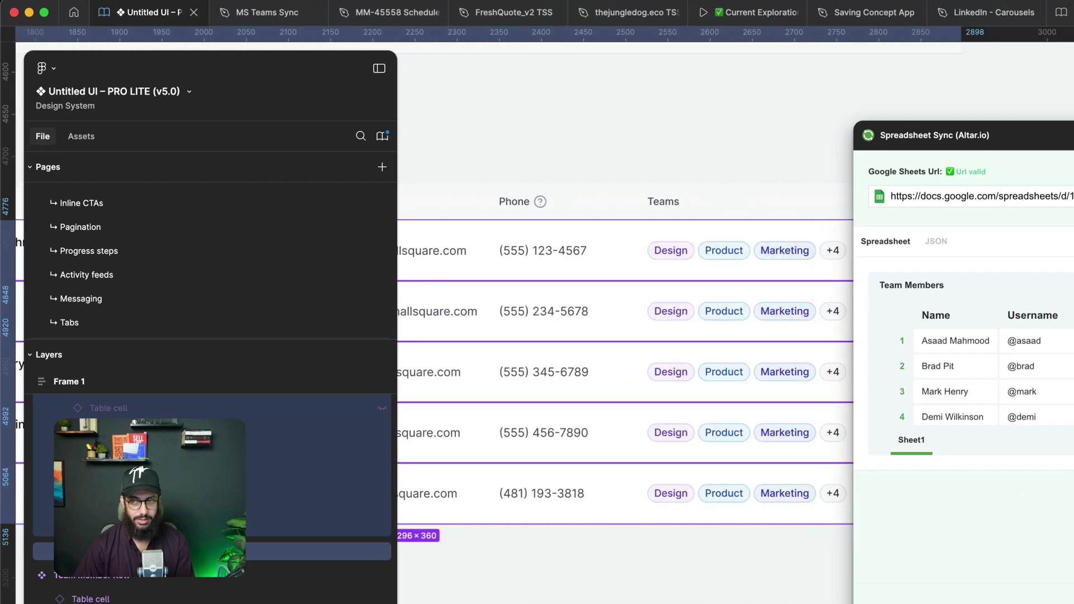
{"action": "scroll", "coordinate": [923, 328], "scroll_direction": "down", "scroll_amount": 4}
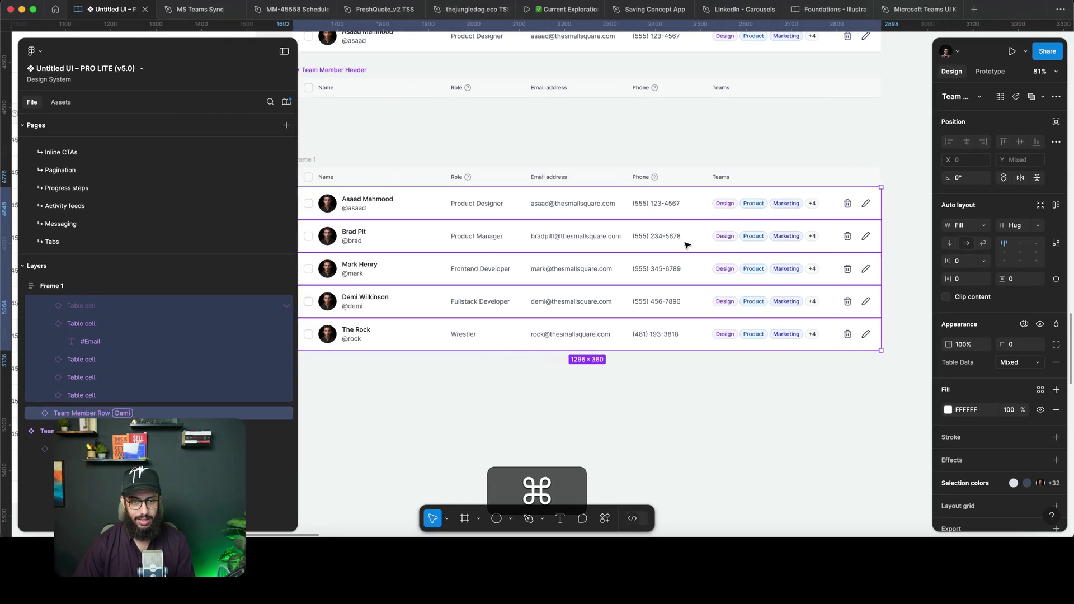
{"action": "left_click", "coordinate": [631, 399]}
{"action": "scroll", "coordinate": [630, 399], "scroll_direction": "down", "scroll_amount": 2}
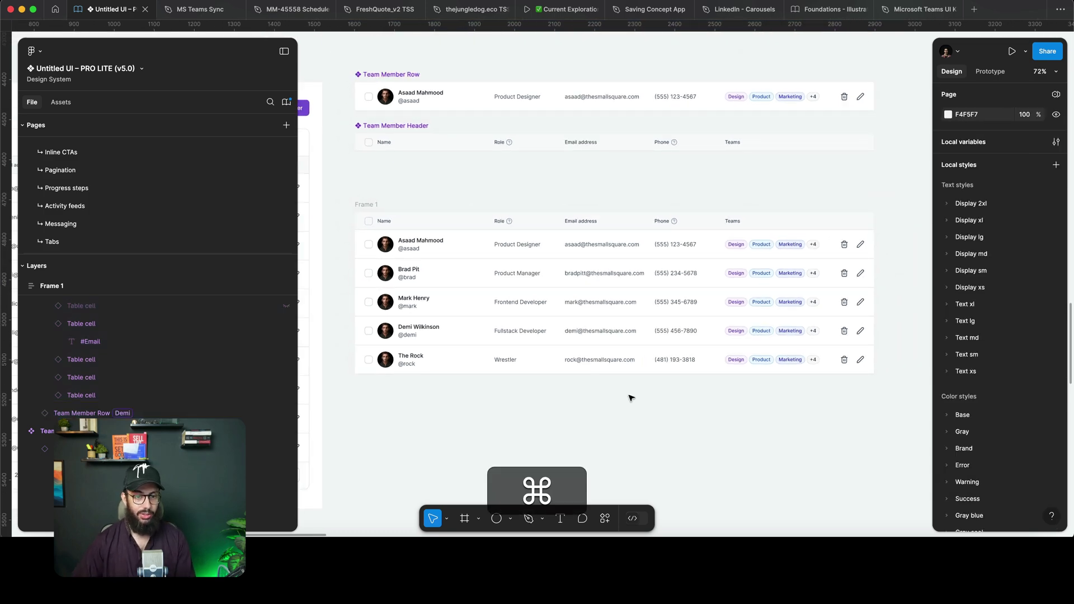
{"action": "key", "text": "super+Tab"}
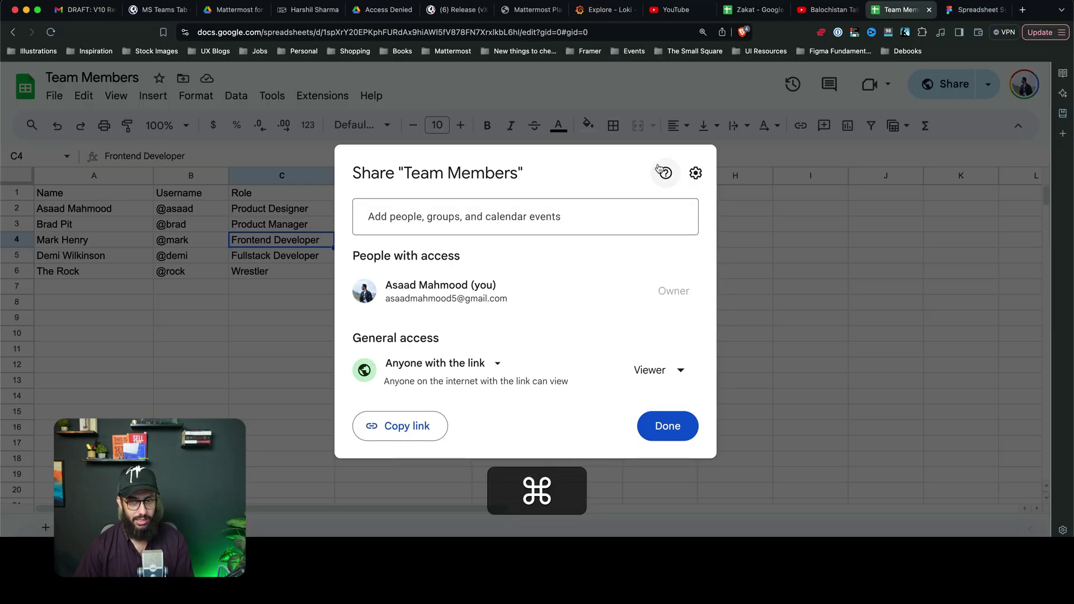
{"action": "key", "text": "Escape"}
{"action": "key", "text": "super+Tab"}
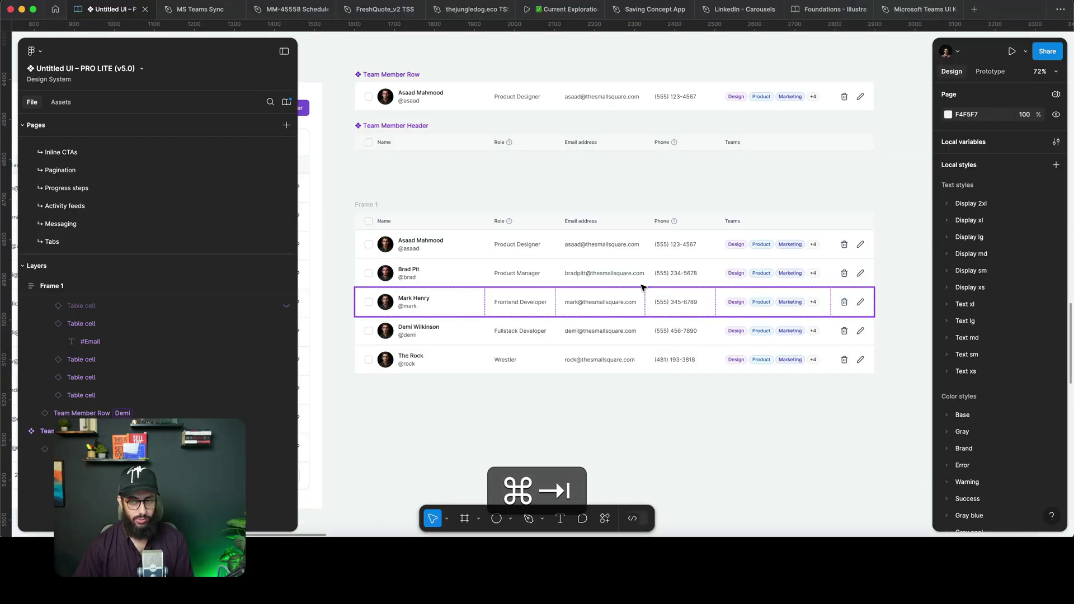